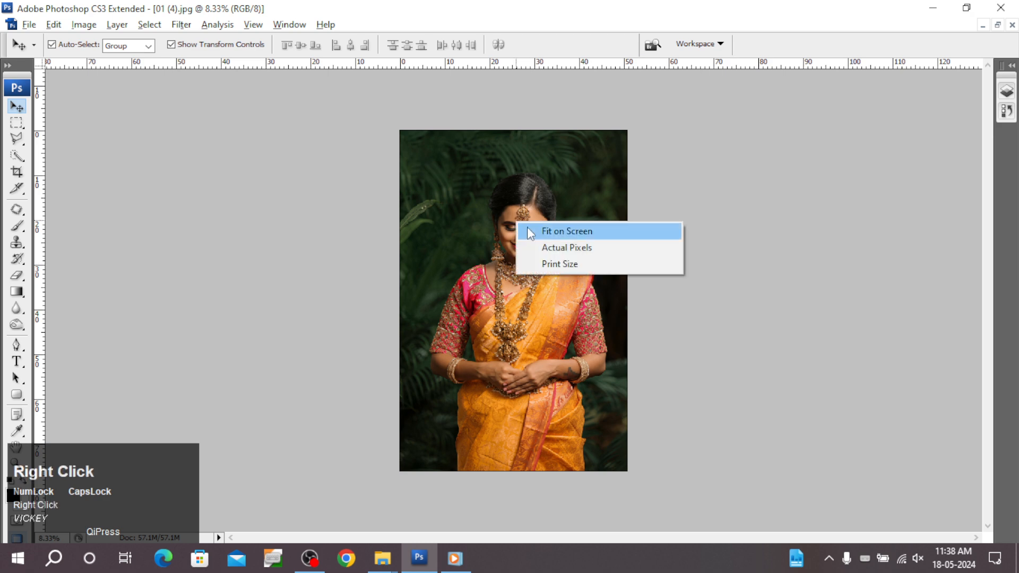
Step: Inspect the woman's face up close, fit the photo back on screen and show the layer list
{"action": "left_click", "coordinate": [514, 215], "text": "ctrl"}
{"action": "left_click_drag", "start_coordinate": [591, 245], "coordinate": [593, 247]}
{"action": "right_click", "coordinate": [596, 291]}
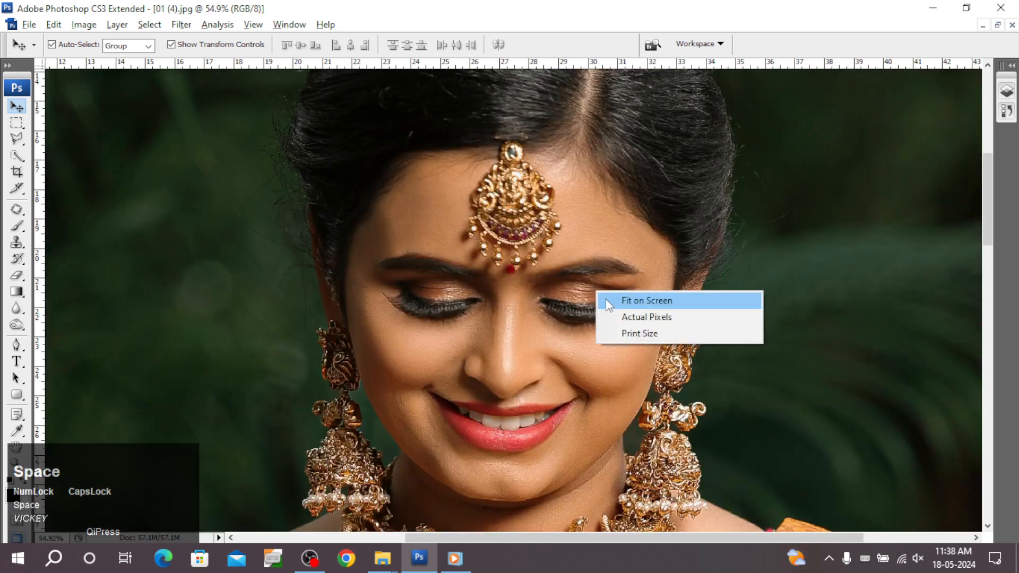
{"action": "left_click", "coordinate": [658, 297]}
{"action": "left_click", "coordinate": [1007, 90]}
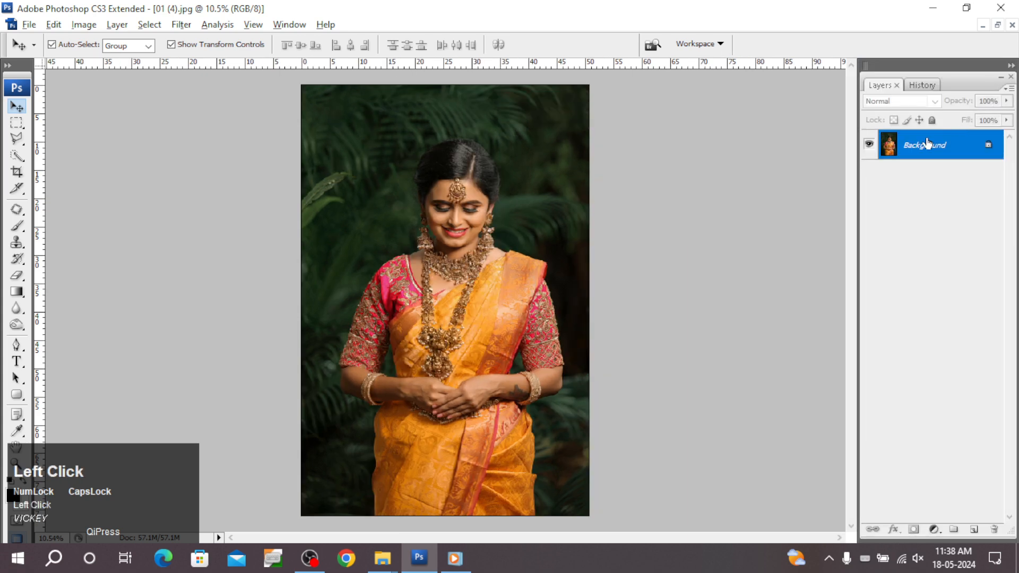
{"action": "right_click", "coordinate": [451, 215]}
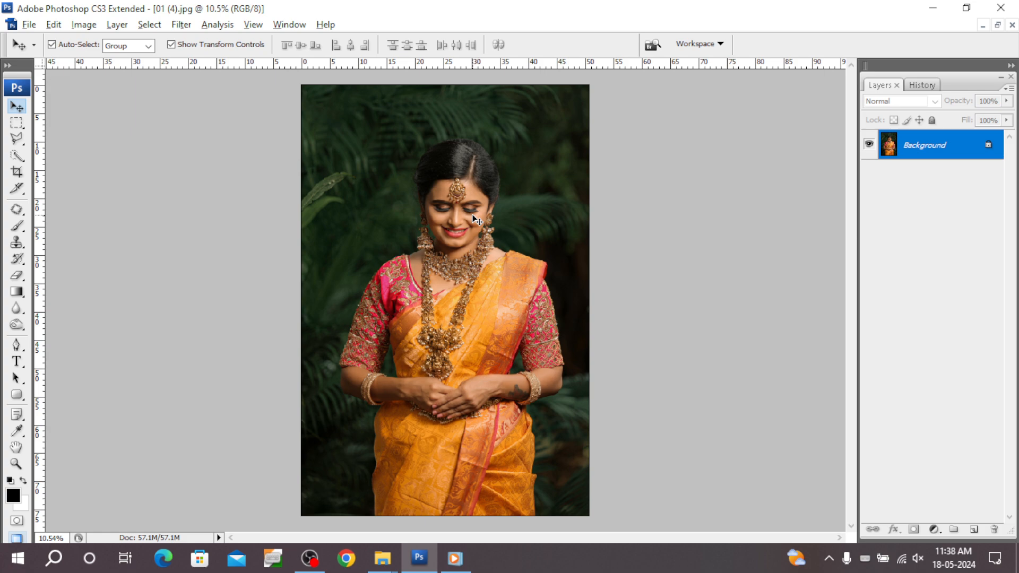
Step: Rotate the whole photo by -1.3 degrees and scale it to 104.8% so it covers the canvas, and deselect
{"action": "key", "text": "ctrl+a"}
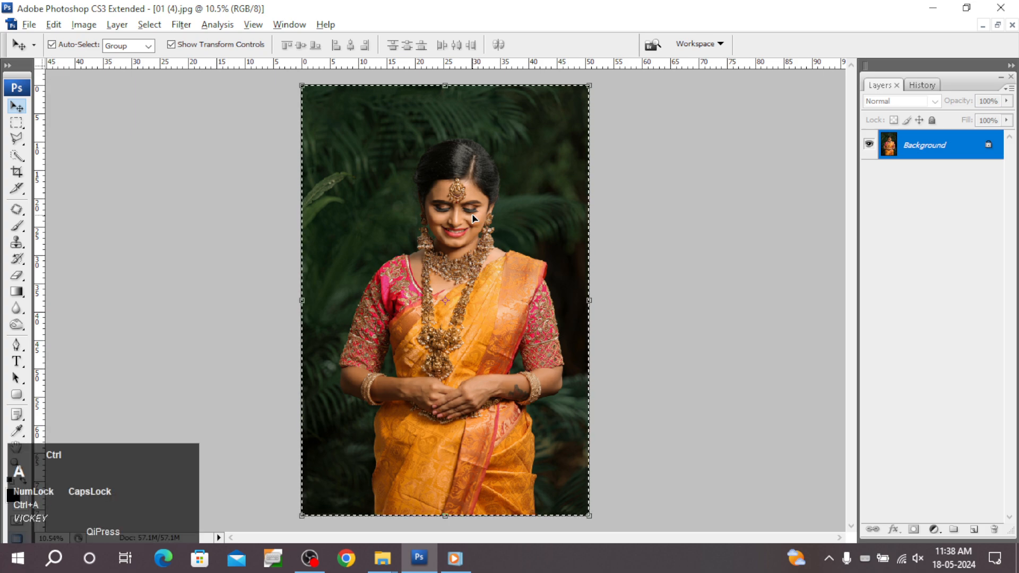
{"action": "key", "text": "ctrl+t"}
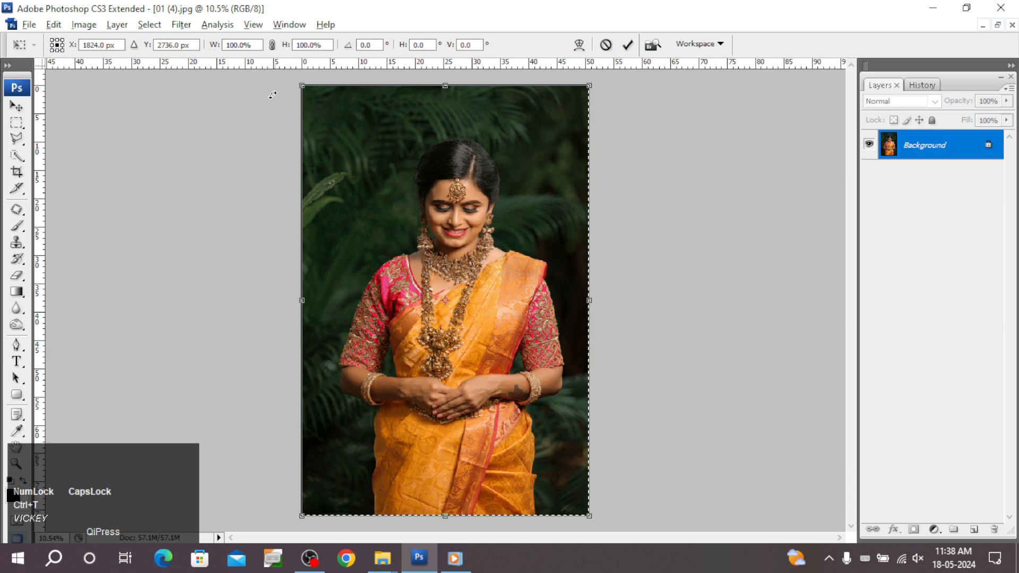
{"action": "mouse_move", "coordinate": [272, 95]}
{"action": "left_mouse_down"}
{"action": "mouse_move", "coordinate": [253, 98]}
{"action": "mouse_move", "coordinate": [262, 97]}
{"action": "left_mouse_up"}
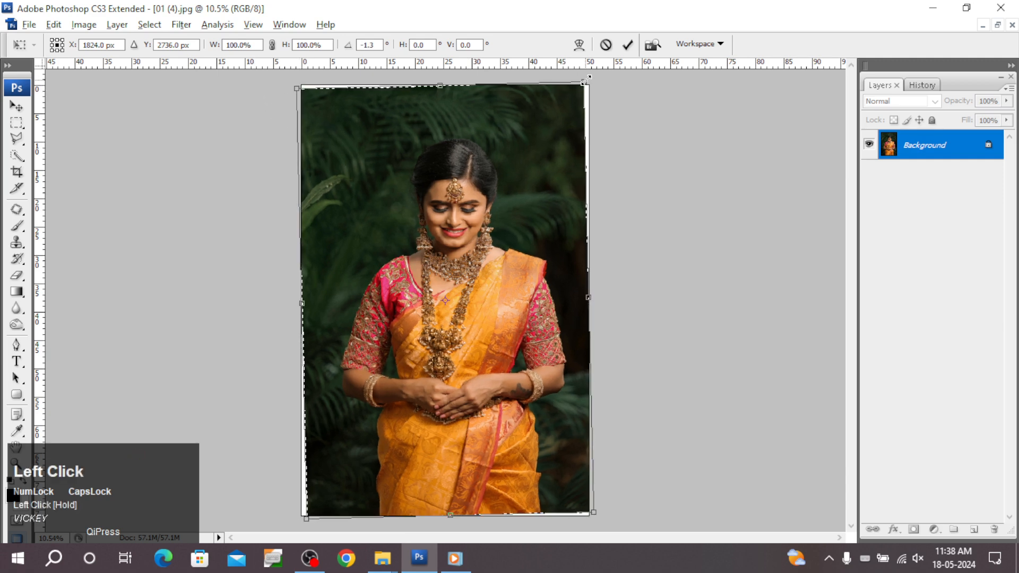
{"action": "left_click_drag", "start_coordinate": [584, 81], "coordinate": [603, 76]}
{"action": "key", "text": "ctrl"}
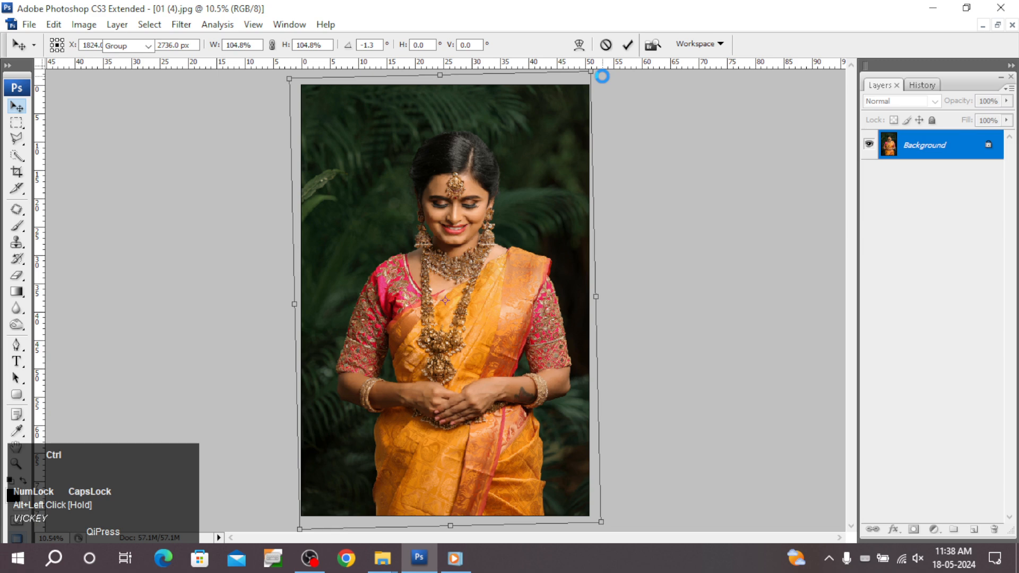
{"action": "key", "text": "ctrl+d"}
Step: Check the face up close and duplicate the Background layer
{"action": "left_click_drag", "start_coordinate": [416, 159], "coordinate": [522, 207]}
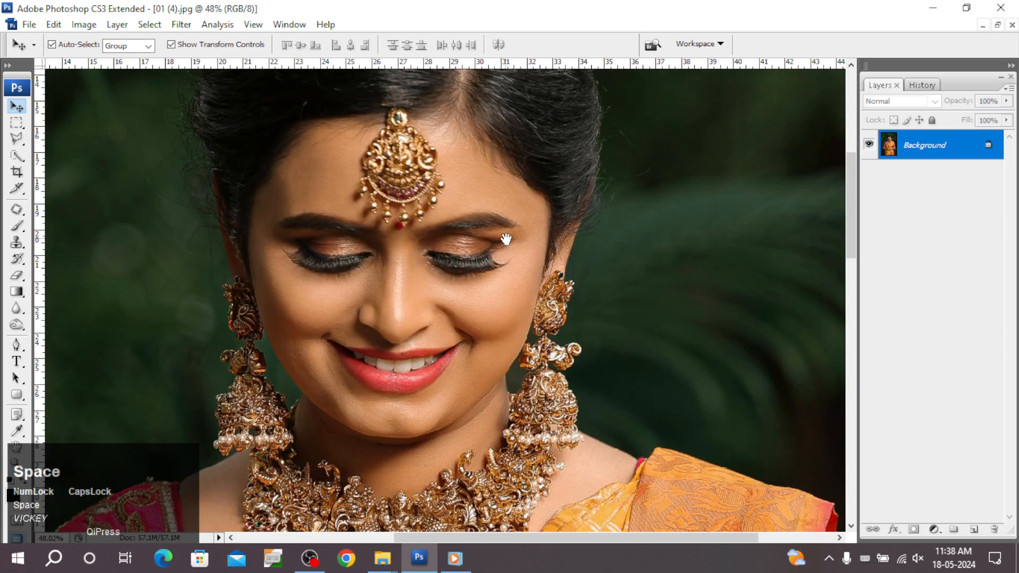
{"action": "right_click", "coordinate": [506, 240]}
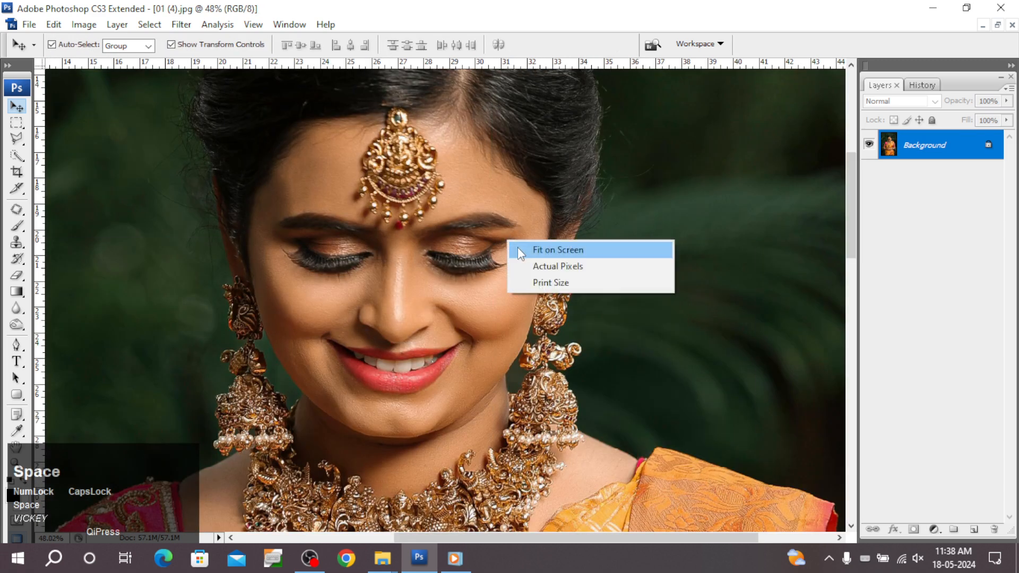
{"action": "left_click", "coordinate": [517, 247]}
{"action": "key", "text": "ctrl+j"}
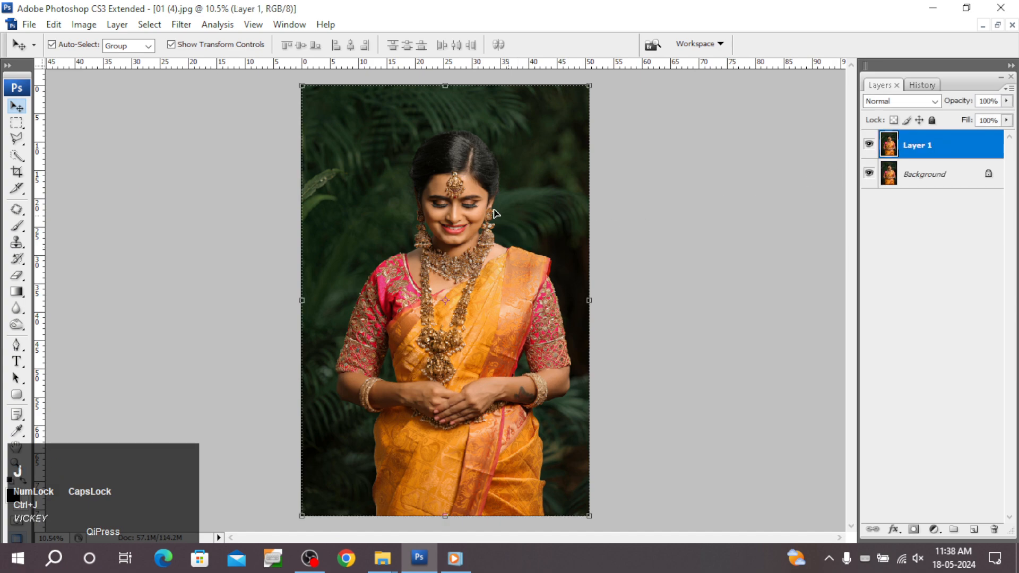
Step: Apply Auto Levels to the duplicated layer
{"action": "left_click_drag", "start_coordinate": [392, 155], "coordinate": [528, 251]}
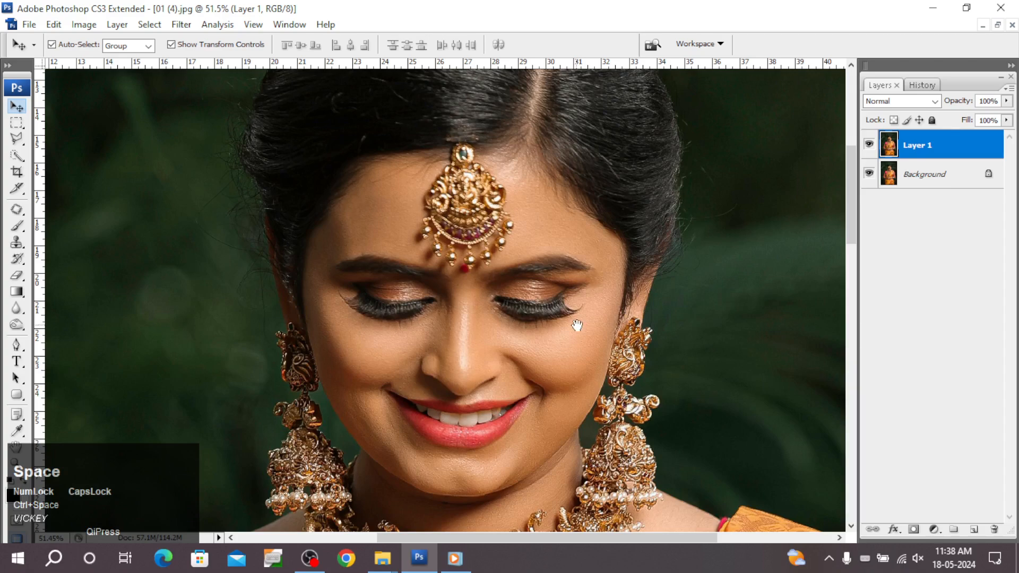
{"action": "left_click_drag", "start_coordinate": [577, 325], "coordinate": [494, 246]}
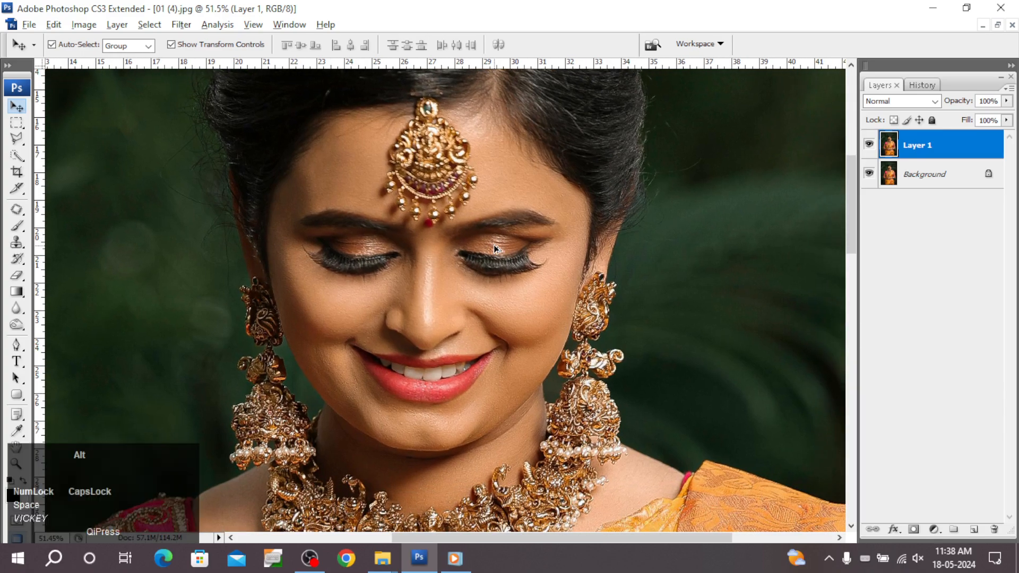
{"action": "key", "text": "alt+i"}
{"action": "key", "text": "a"}
{"action": "key", "text": "Down"}
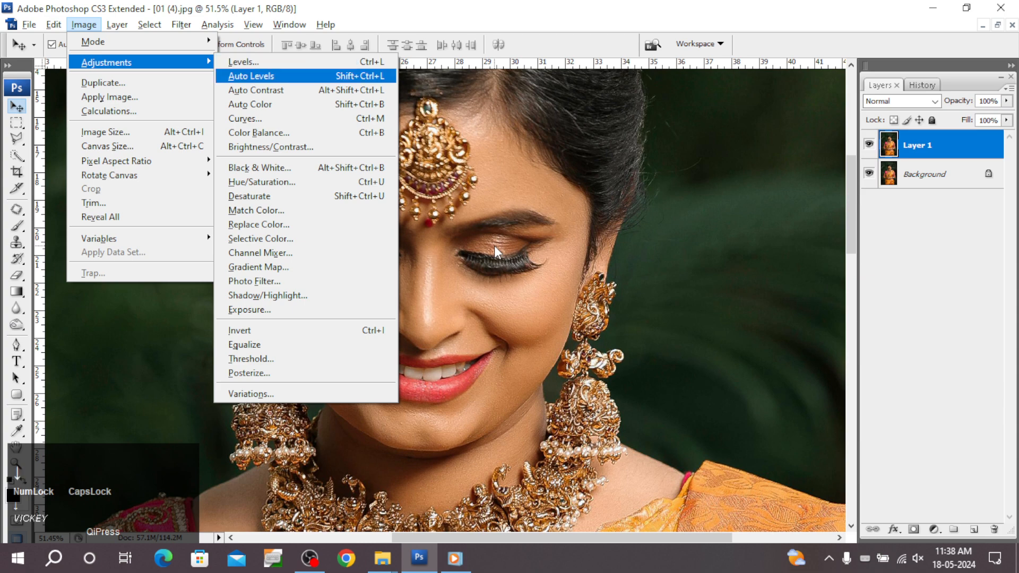
{"action": "key", "text": "Return"}
Step: Apply Auto Contrast to the duplicated layer
{"action": "key", "text": "alt+i"}
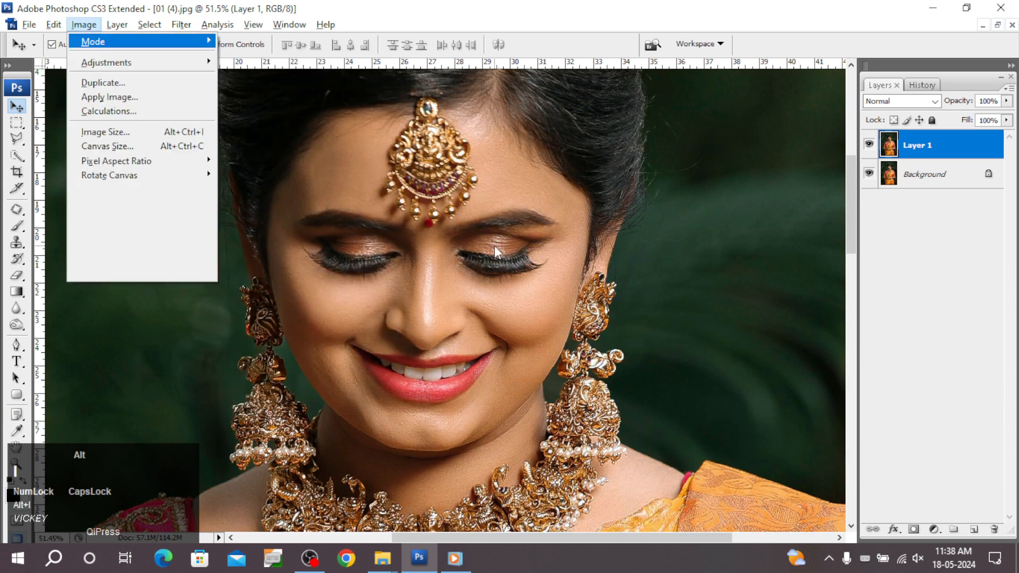
{"action": "key", "text": "a"}
{"action": "key", "text": "Down"}
{"action": "key", "text": "Down"}
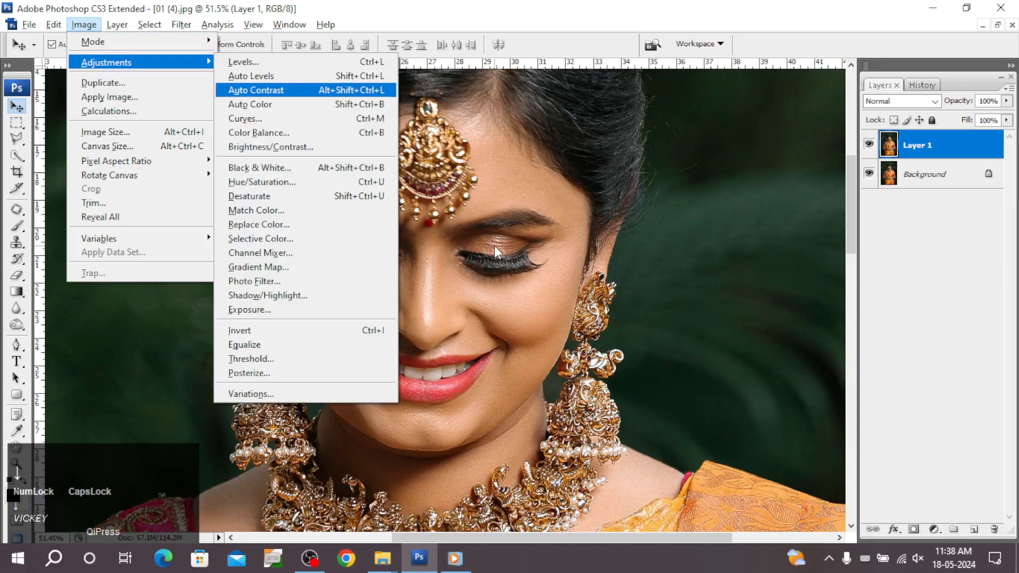
{"action": "key", "text": "Return"}
Step: Apply Auto Color to the duplicated layer
{"action": "key", "text": "alt+i"}
{"action": "key", "text": "a"}
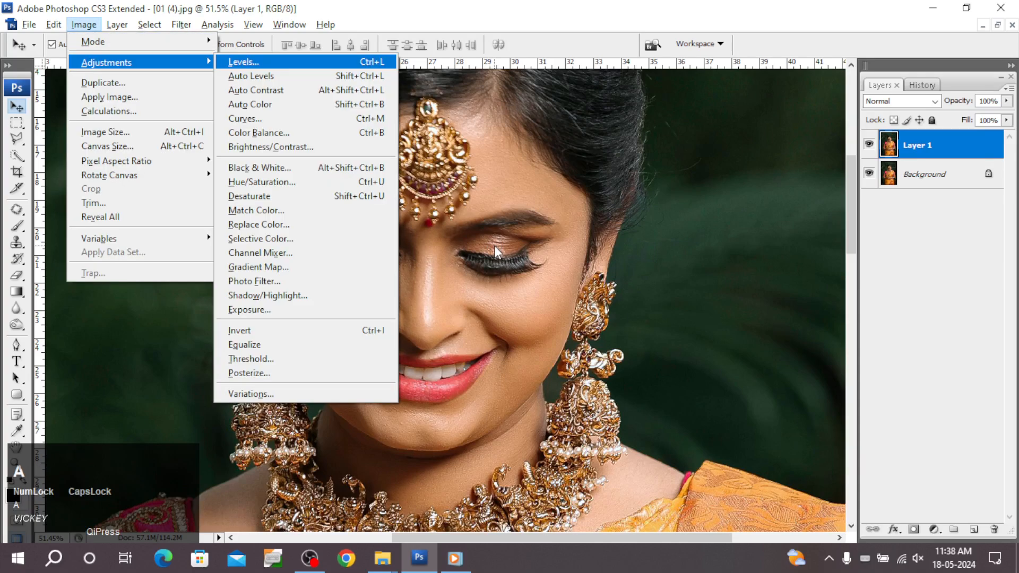
{"action": "key", "text": "Down"}
{"action": "key", "text": "Down"}
{"action": "key", "text": "Down"}
{"action": "key", "text": "Up"}
{"action": "key", "text": "Down"}
{"action": "key", "text": "Up"}
{"action": "key", "text": "Down"}
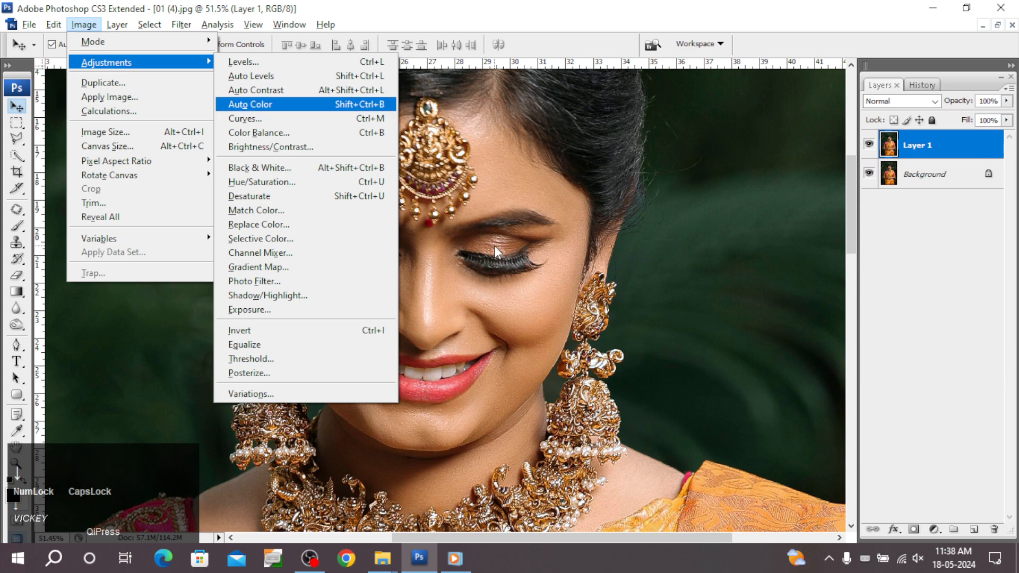
{"action": "key", "text": "Up"}
{"action": "key", "text": "Down"}
{"action": "key", "text": "Return"}
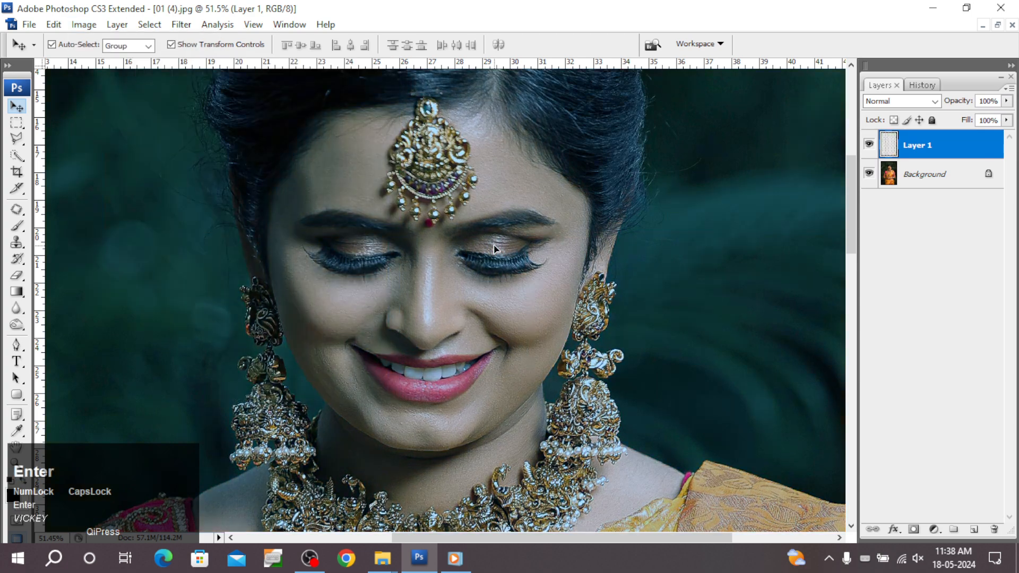
Step: Fade the Auto Color adjustment to 1% opacity in Normal mode and return to the Move tool
{"action": "key", "text": "ctrl+0"}
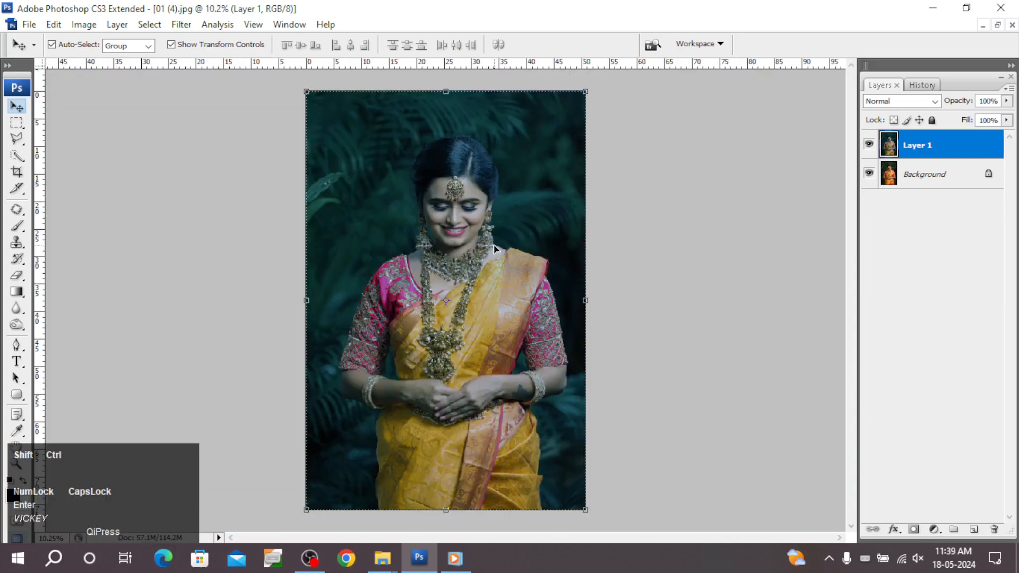
{"action": "key", "text": "ctrl+shift+f"}
{"action": "type", "text": "1"}
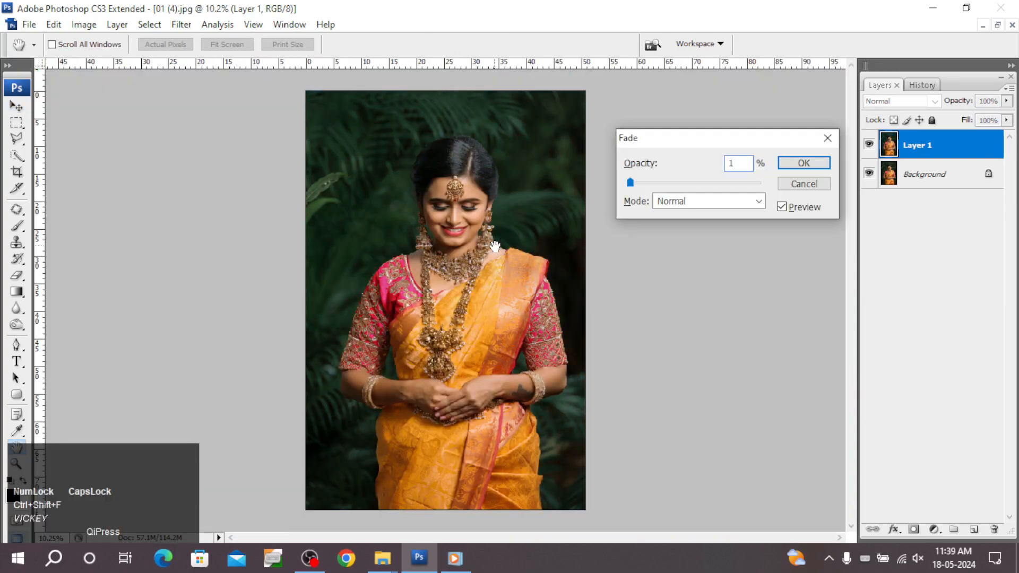
{"action": "type", "text": "0"}
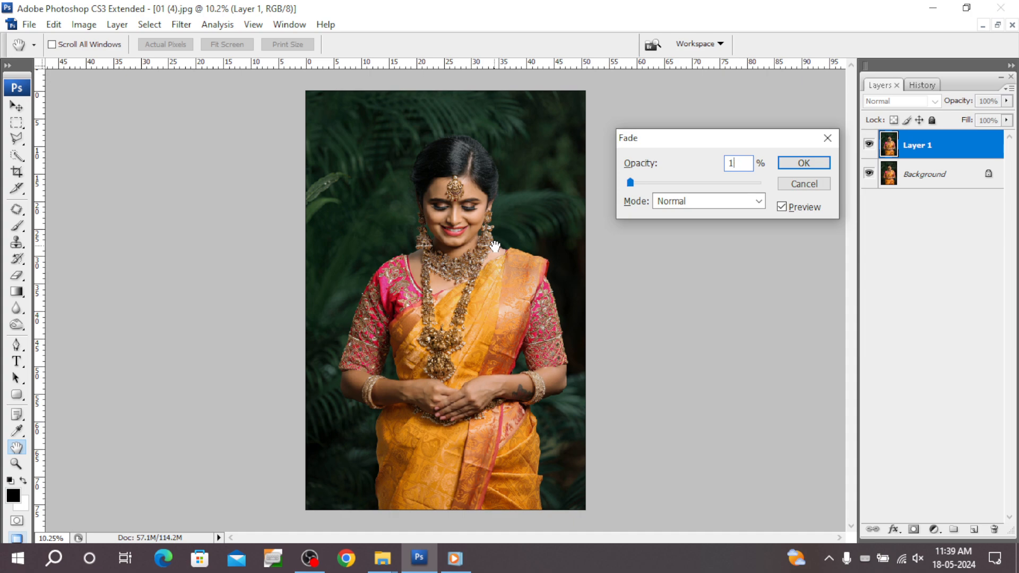
{"action": "key", "text": "Return"}
{"action": "key", "text": "v"}
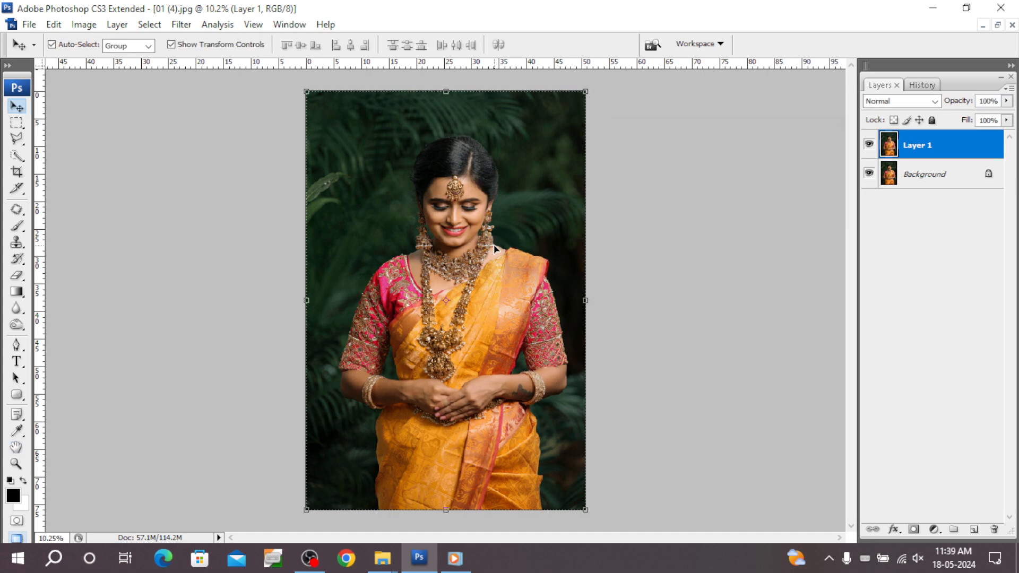
Step: Apply Levels to Layer 1 on the RGB channel with input black point 13, midtones 1.54 and white point 247
{"action": "key", "text": "alt+i"}
{"action": "key", "text": "a"}
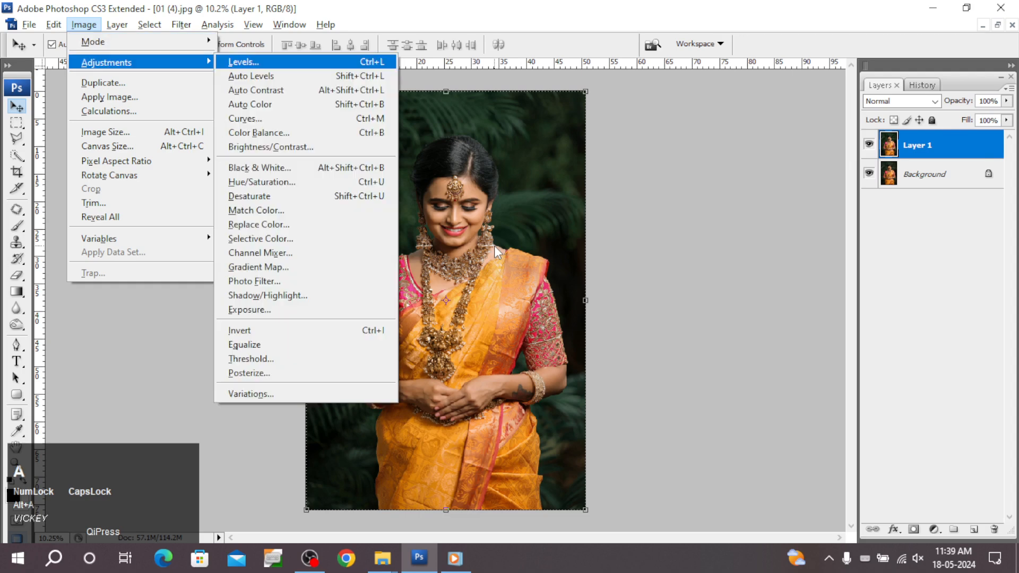
{"action": "key", "text": "Down"}
{"action": "key", "text": "Down"}
{"action": "key", "text": "Down"}
{"action": "key", "text": "Down"}
{"action": "key", "text": "Down"}
{"action": "key", "text": "Down"}
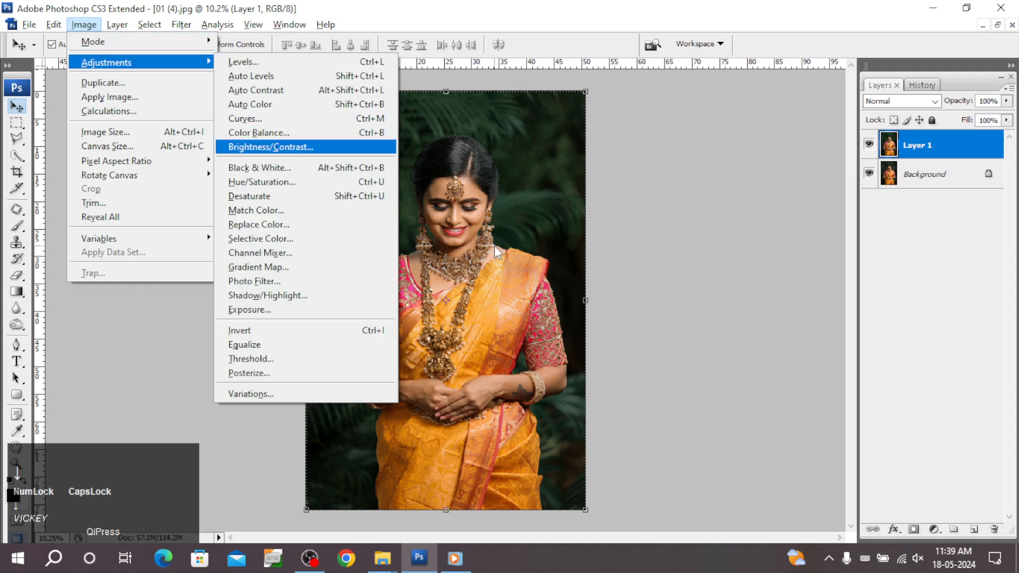
{"action": "key", "text": "Up"}
{"action": "key", "text": "Up"}
{"action": "key", "text": "Up"}
{"action": "key", "text": "Up"}
{"action": "key", "text": "Up"}
{"action": "key", "text": "Up"}
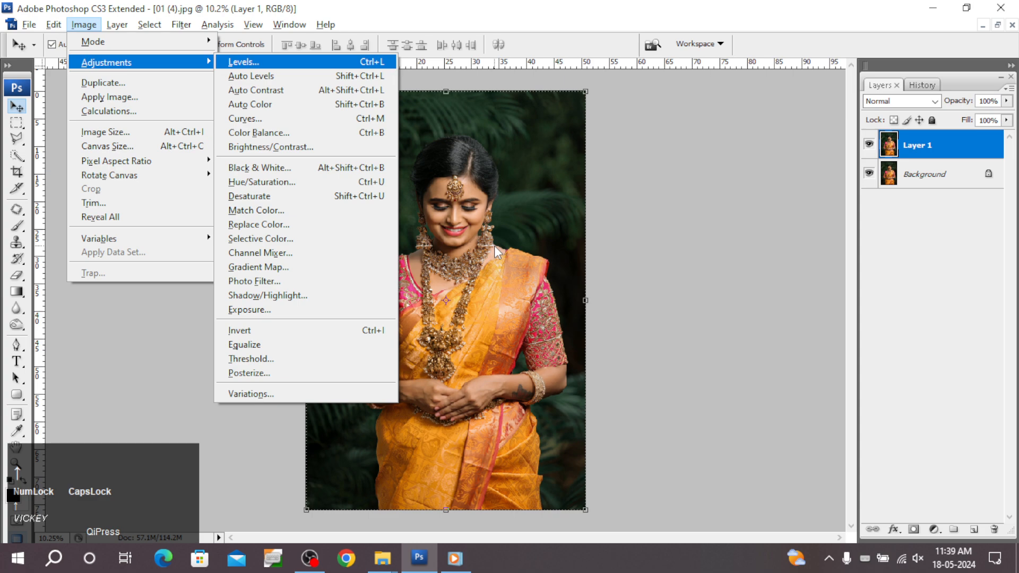
{"action": "key", "text": "Return"}
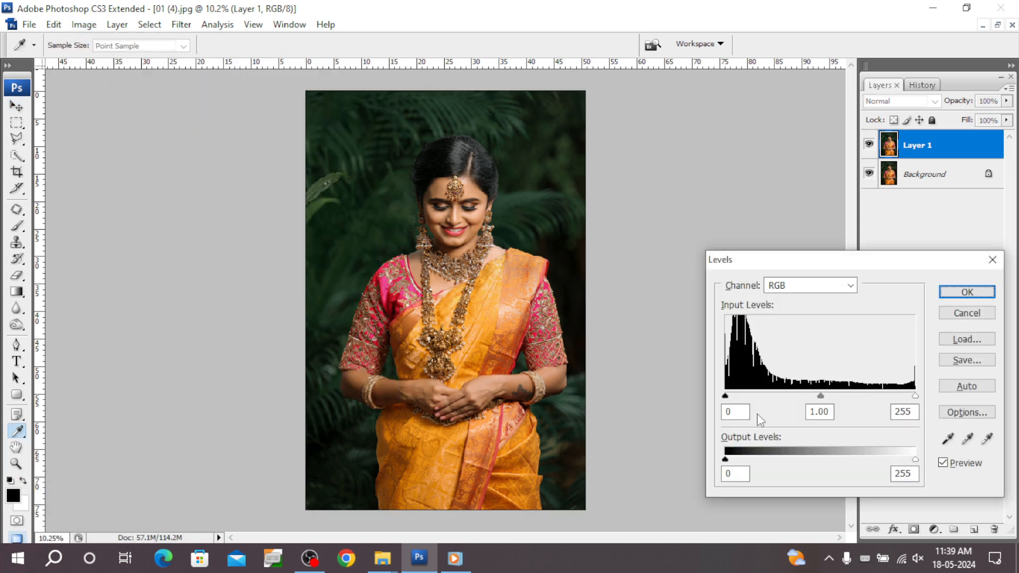
{"action": "mouse_move", "coordinate": [917, 397]}
{"action": "left_mouse_down"}
{"action": "mouse_move", "coordinate": [902, 403]}
{"action": "mouse_move", "coordinate": [910, 398]}
{"action": "left_mouse_up"}
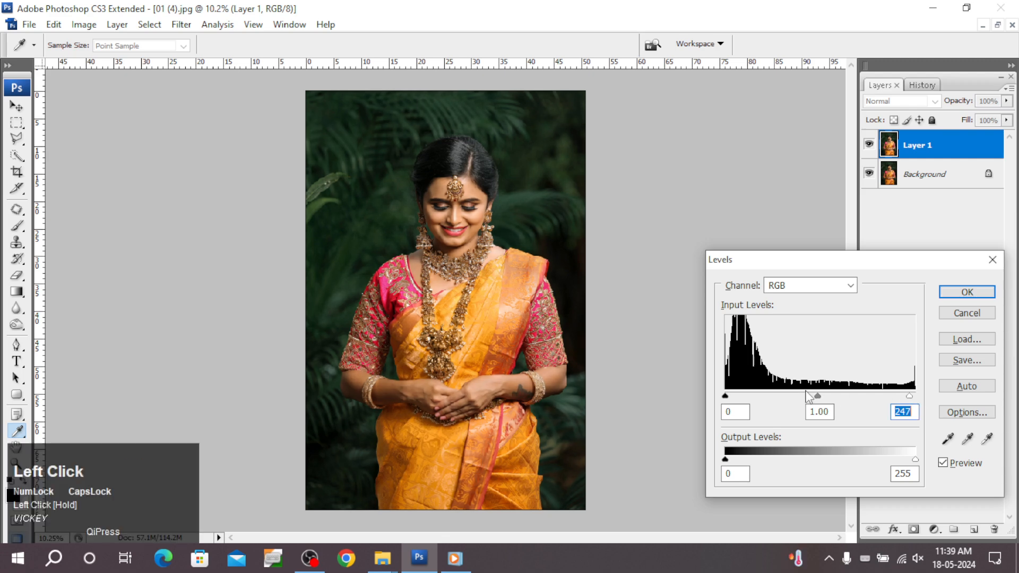
{"action": "left_click_drag", "start_coordinate": [818, 397], "coordinate": [735, 402]}
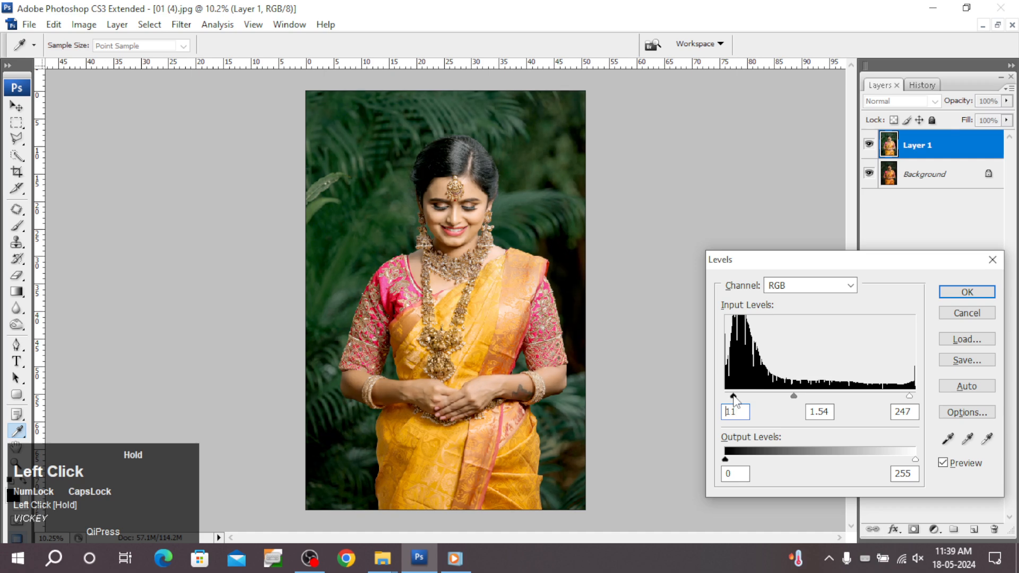
{"action": "scroll", "coordinate": [735, 401], "scroll_direction": "up", "scroll_amount": 2}
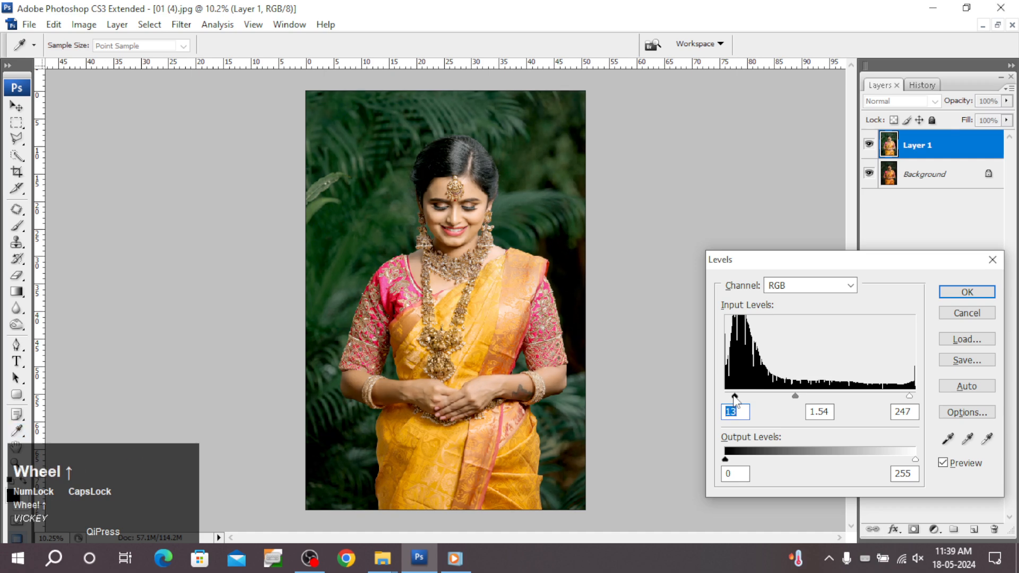
{"action": "key", "text": "Return"}
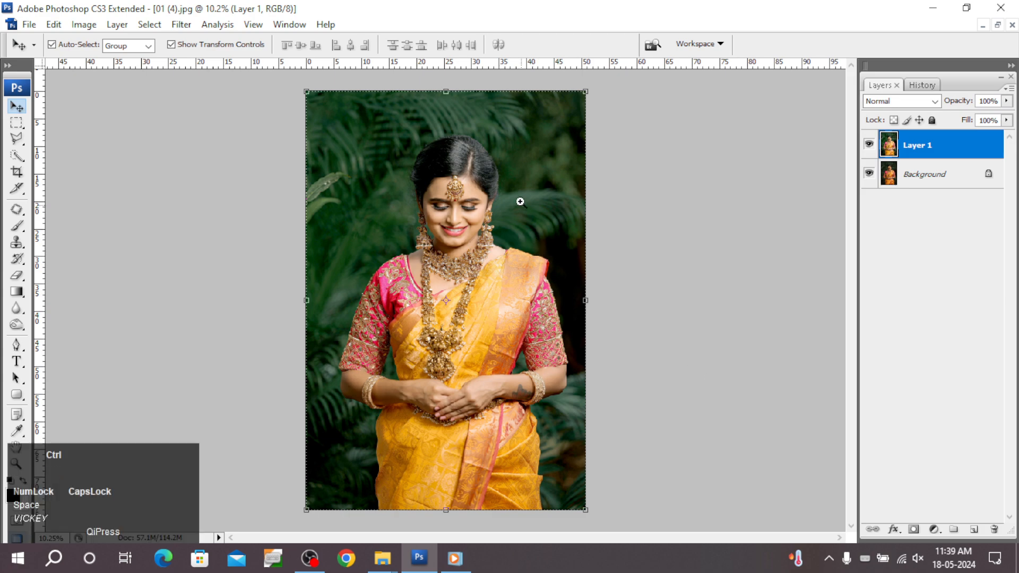
Step: Fade the Levels adjustment to 40% opacity while viewing the face up close
{"action": "left_click_drag", "start_coordinate": [455, 187], "coordinate": [561, 323]}
{"action": "left_click_drag", "start_coordinate": [458, 241], "coordinate": [471, 361]}
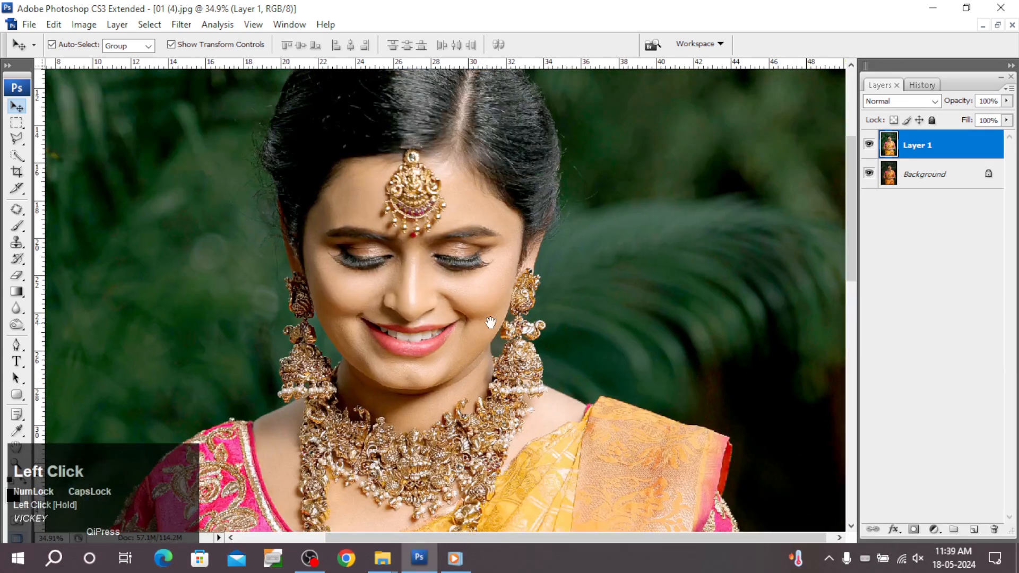
{"action": "left_click", "coordinate": [54, 24]}
{"action": "left_click", "coordinate": [88, 88]}
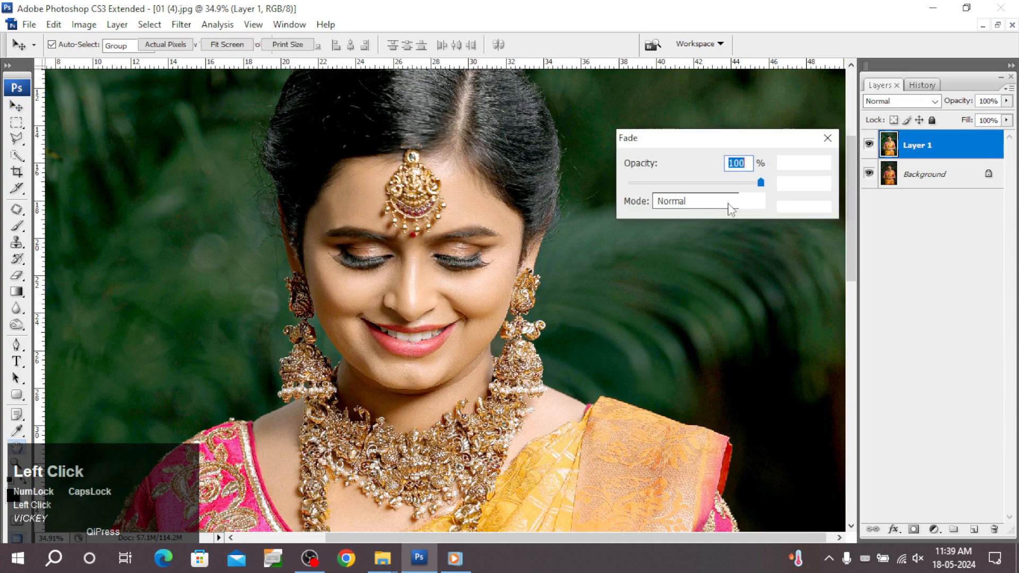
{"action": "left_click", "coordinate": [681, 183]}
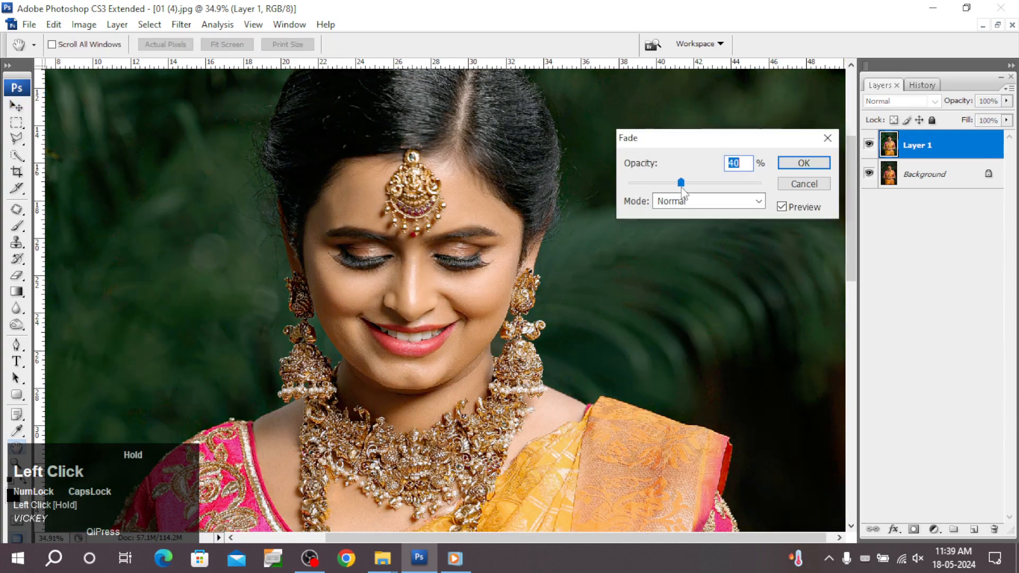
{"action": "key", "text": "Return"}
Step: Apply Brightness/Contrast to Layer 1 with brightness +6 and contrast +16
{"action": "key", "text": "alt+i"}
{"action": "key", "text": "a"}
{"action": "key", "text": "c"}
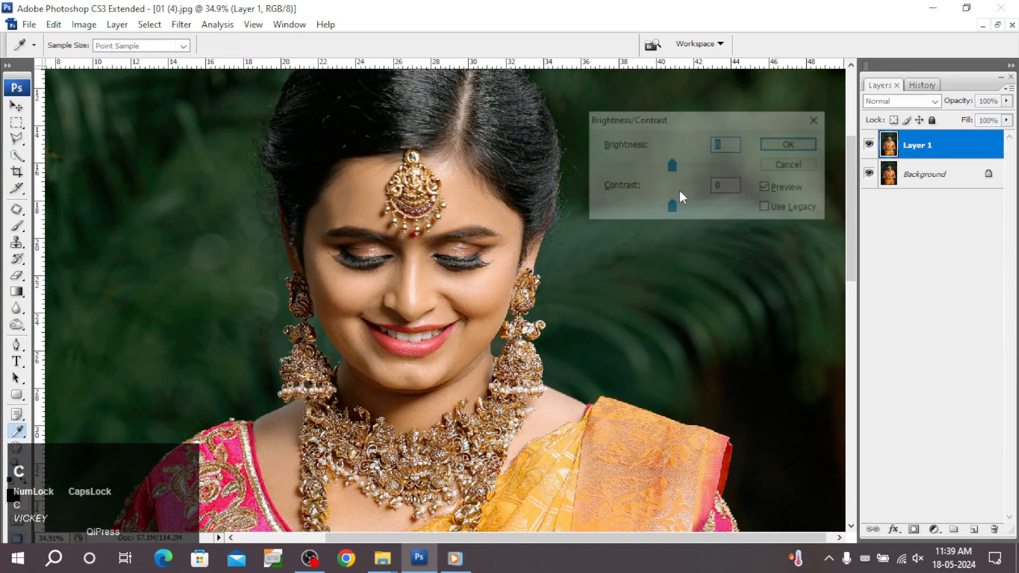
{"action": "scroll", "coordinate": [736, 159], "scroll_direction": "up", "scroll_amount": 1}
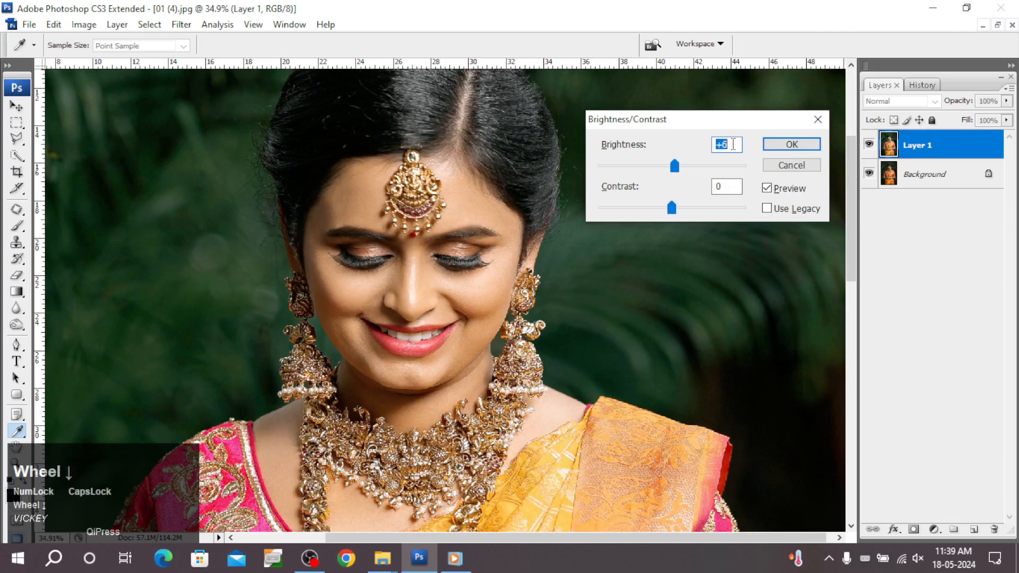
{"action": "left_click", "coordinate": [723, 188]}
{"action": "scroll", "coordinate": [728, 187], "scroll_direction": "up", "scroll_amount": 10}
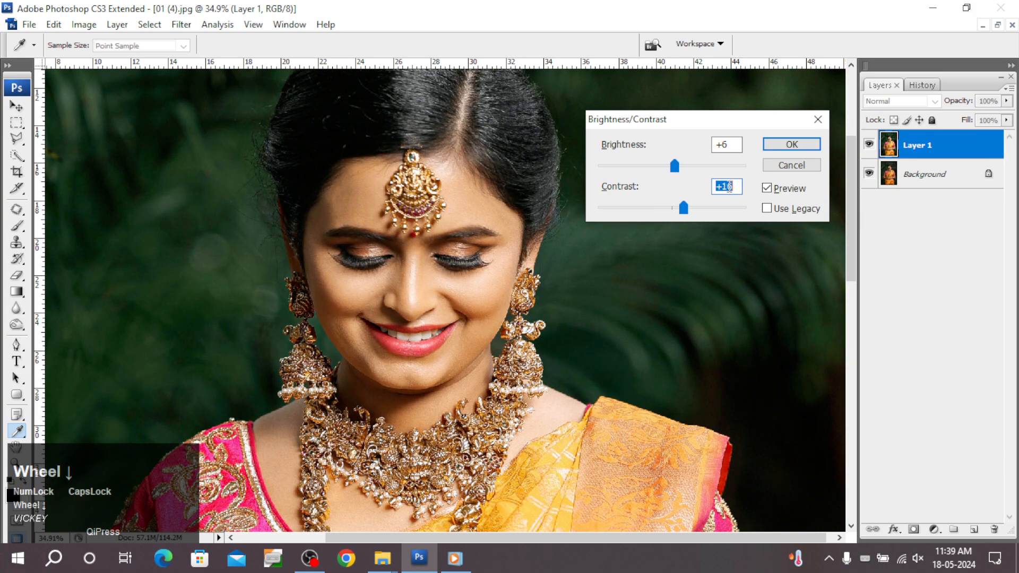
{"action": "key", "text": "Return"}
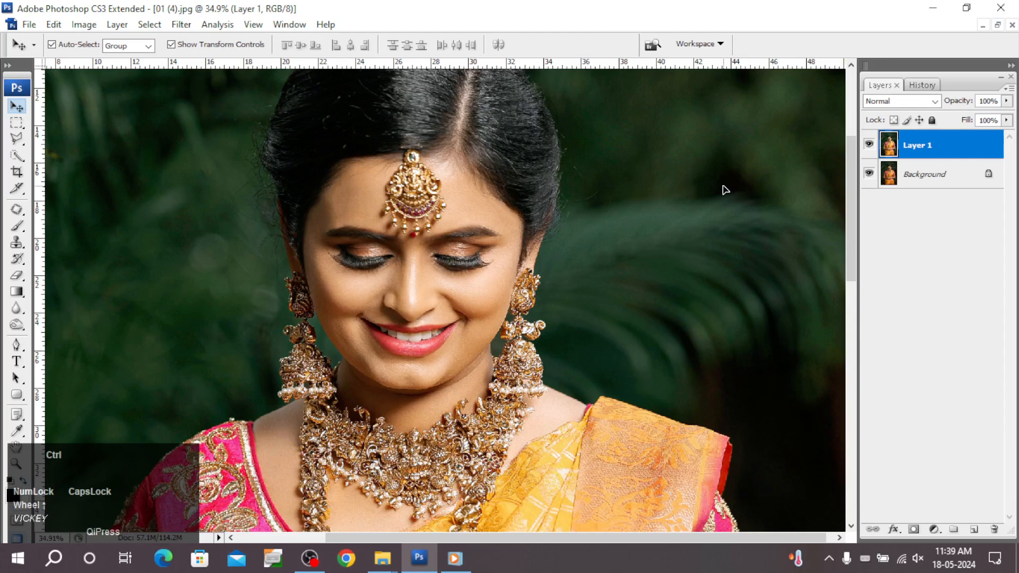
Step: Apply another slight Levels adjustment to Layer 1
{"action": "key", "text": "ctrl+l"}
{"action": "left_click_drag", "start_coordinate": [726, 396], "coordinate": [728, 400]}
{"action": "key", "text": "Return"}
Step: Apply Curves on the RGB channel, moving the highlight point to input 246, output 255 and the shadow point to input 7, output 1
{"action": "key", "text": "alt+i"}
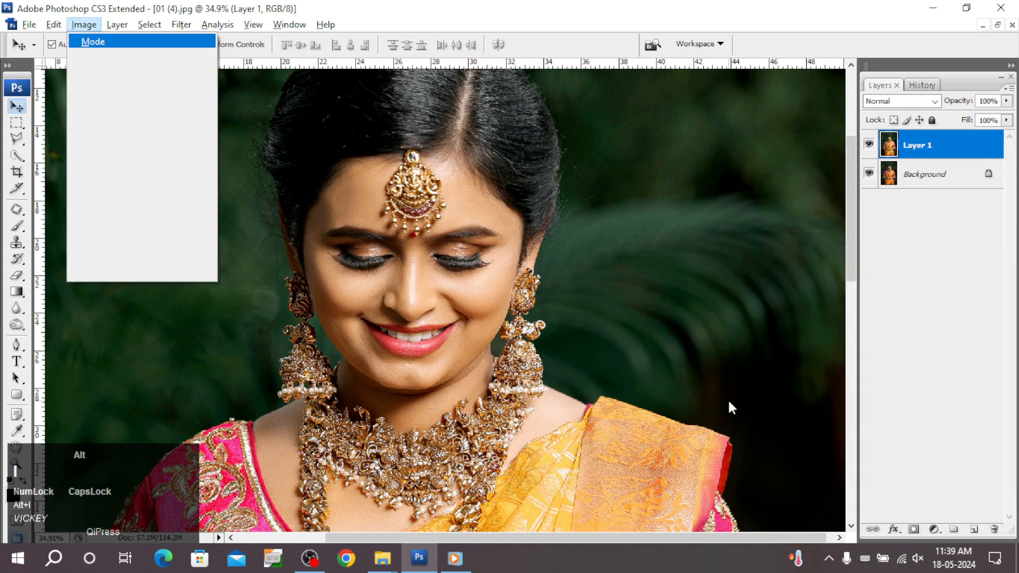
{"action": "key", "text": "a"}
{"action": "key", "text": "v"}
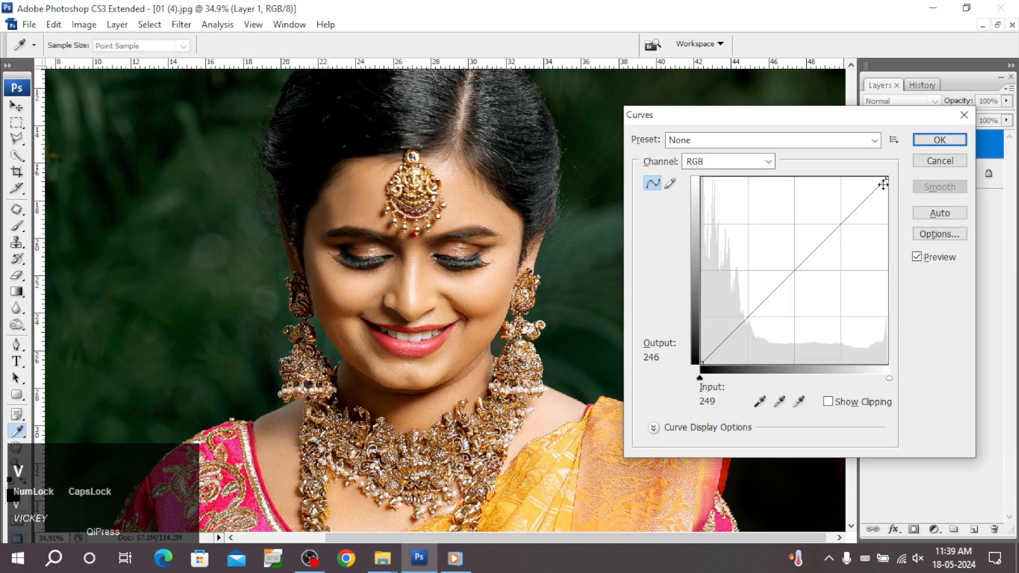
{"action": "left_click_drag", "start_coordinate": [884, 179], "coordinate": [882, 176]}
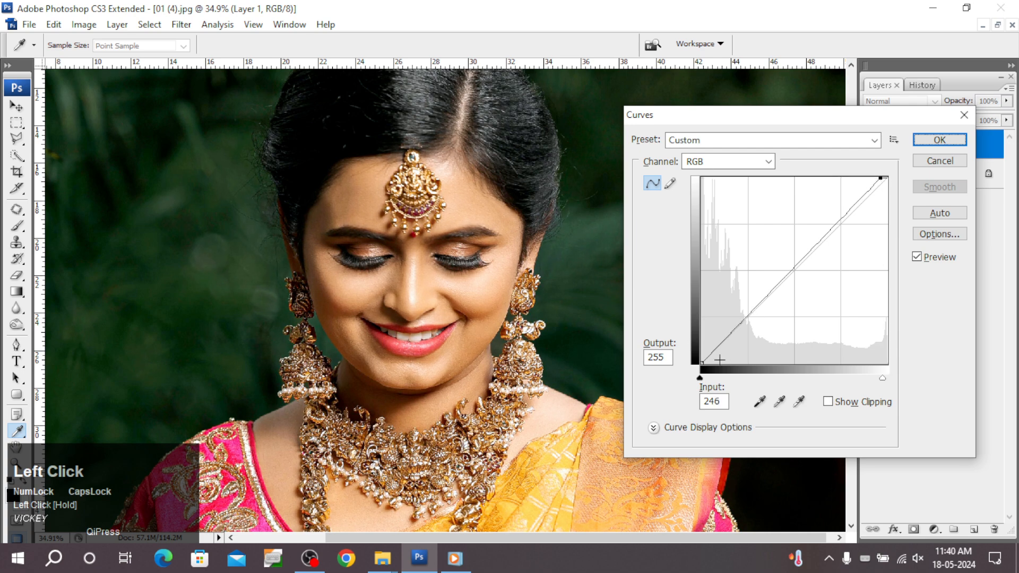
{"action": "left_click_drag", "start_coordinate": [702, 362], "coordinate": [707, 361]}
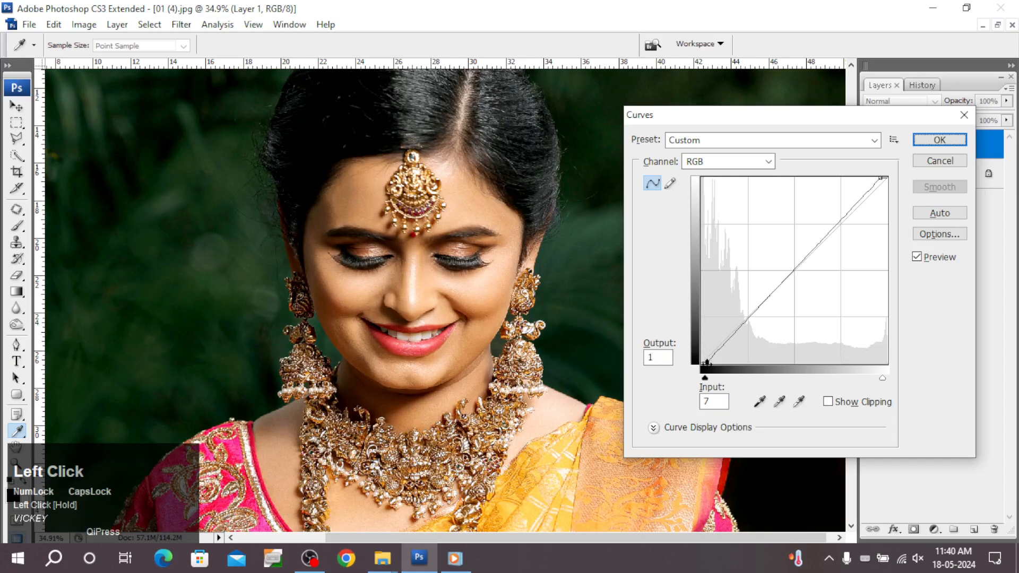
{"action": "key", "text": "Return"}
Step: Apply Color Balance to the midtones of Layer 1, nudging the colour slightly towards red and green with Preserve Luminosity on
{"action": "key", "text": "ctrl+0"}
{"action": "left_click_drag", "start_coordinate": [378, 158], "coordinate": [498, 275]}
{"action": "key", "text": "alt+i"}
{"action": "key", "text": "a"}
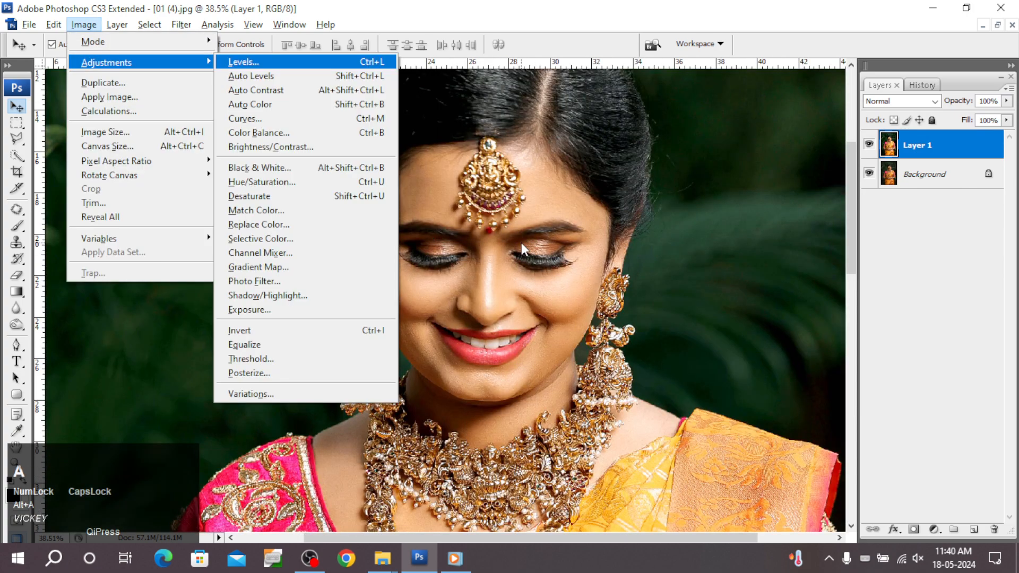
{"action": "key", "text": "b"}
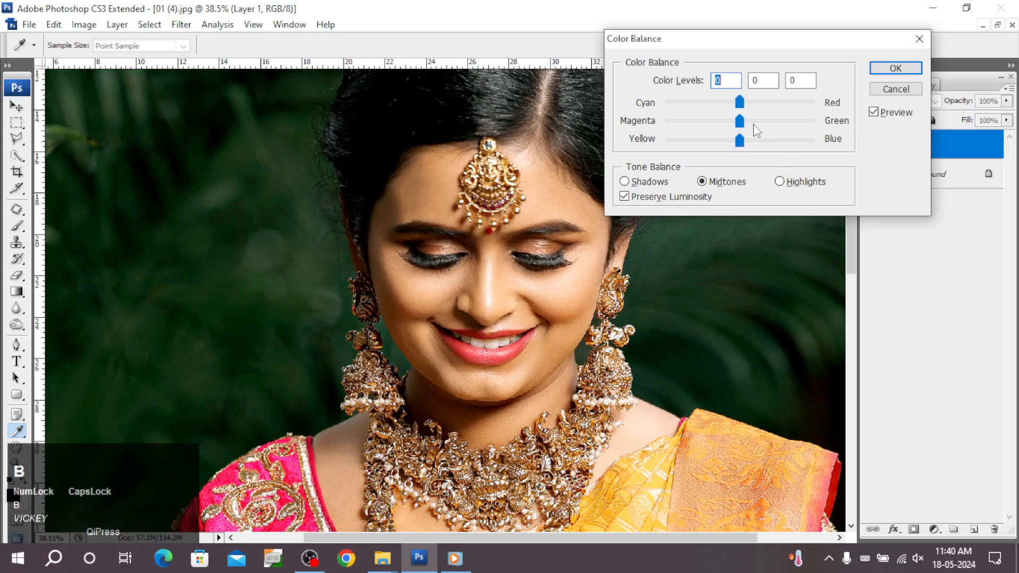
{"action": "mouse_move", "coordinate": [740, 102]}
{"action": "left_mouse_down"}
{"action": "mouse_move", "coordinate": [726, 106]}
{"action": "mouse_move", "coordinate": [746, 107]}
{"action": "left_mouse_up"}
{"action": "left_click_drag", "start_coordinate": [740, 121], "coordinate": [742, 147]}
{"action": "key", "text": "Return"}
{"action": "key", "text": "v"}
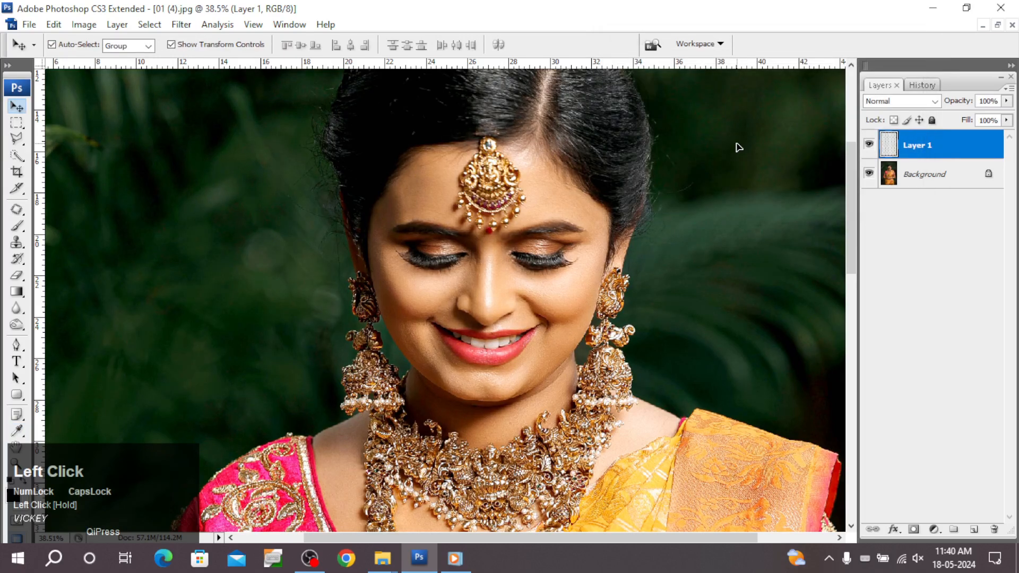
Step: Compare the Color Balance adjustment at 1% fade opacity, and keep it at 100% in Normal mode
{"action": "key", "text": "ctrl+shift+f"}
{"action": "type", "text": "1"}
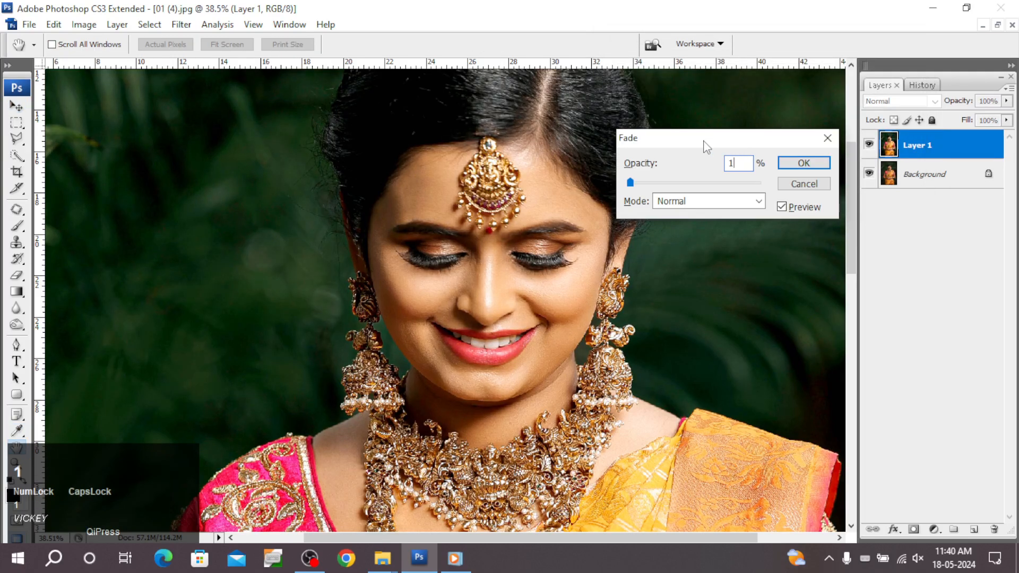
{"action": "left_click", "coordinate": [939, 167]}
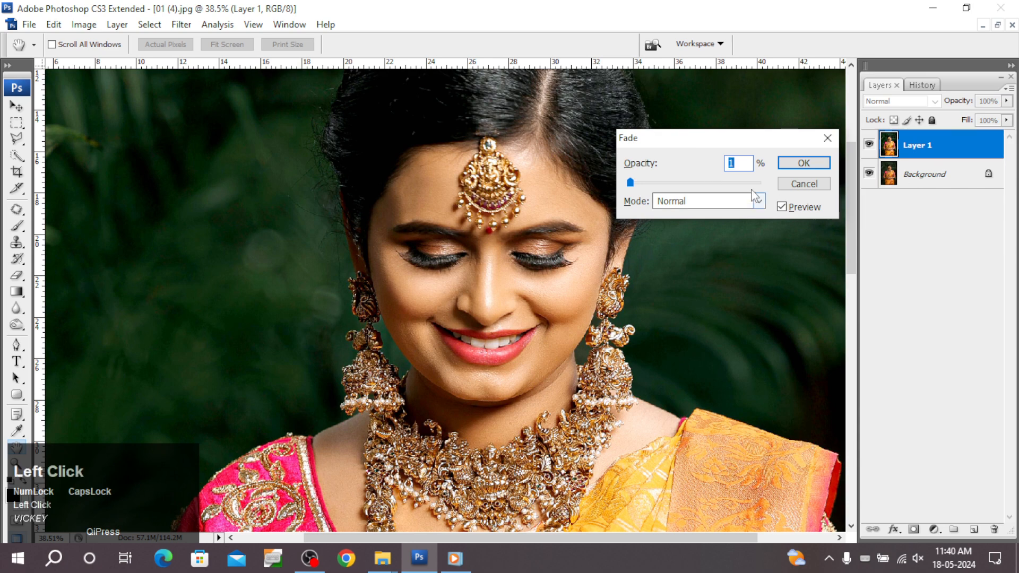
{"action": "left_click_drag", "start_coordinate": [757, 183], "coordinate": [768, 182]}
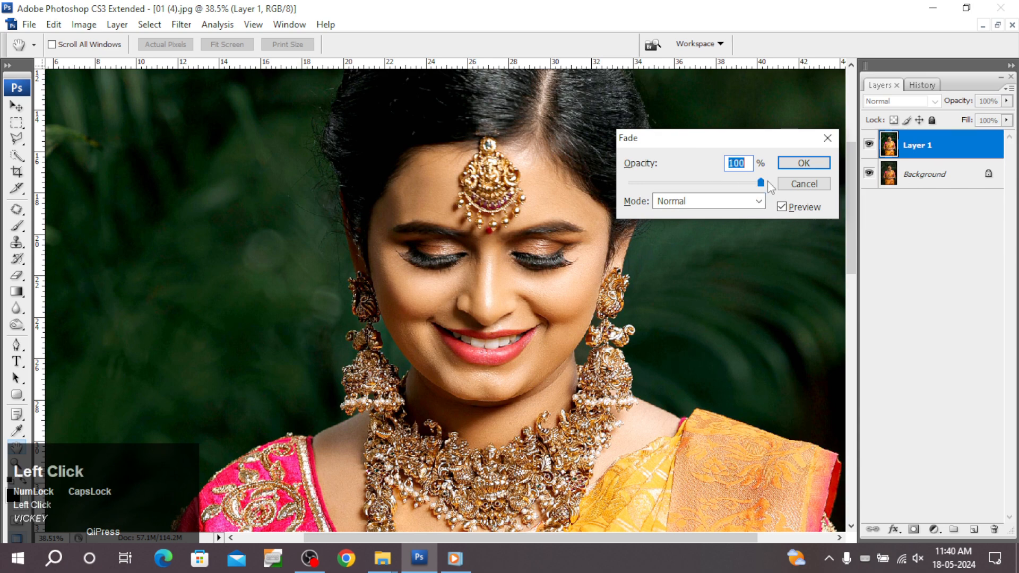
{"action": "left_click", "coordinate": [804, 163]}
Step: In a relative Selective Color adjustment, set the Reds to cyan -8% and black +16%
{"action": "key", "text": "alt+i"}
{"action": "key", "text": "a"}
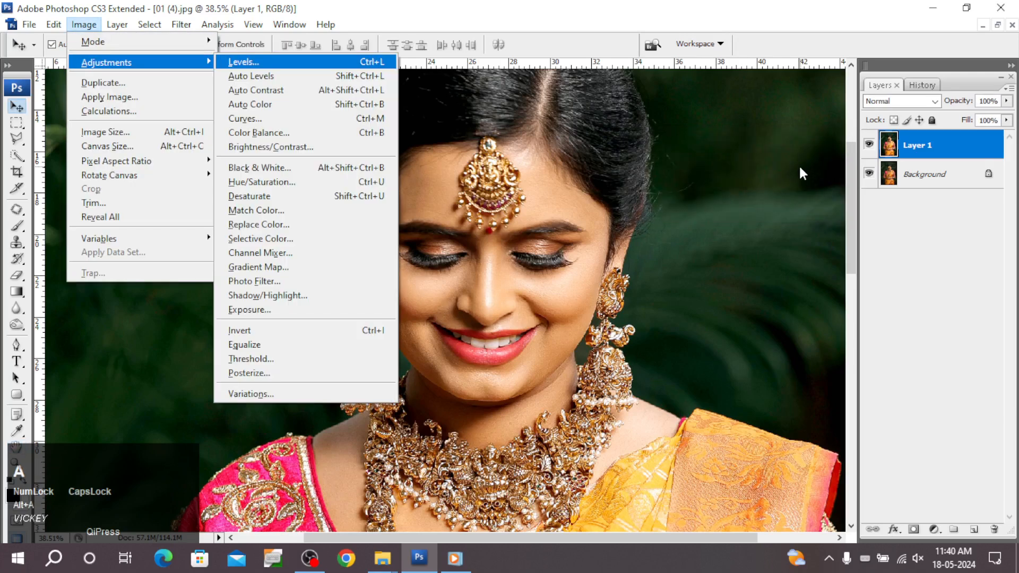
{"action": "key", "text": "s"}
{"action": "left_click", "coordinate": [773, 164]}
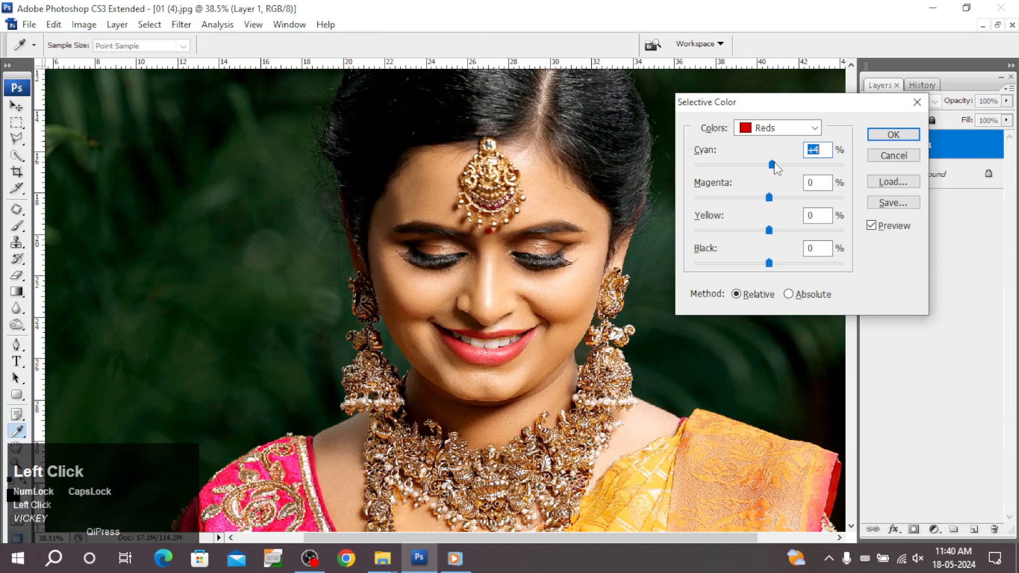
{"action": "left_click_drag", "start_coordinate": [777, 168], "coordinate": [789, 170]}
{"action": "left_click_drag", "start_coordinate": [770, 266], "coordinate": [782, 263]}
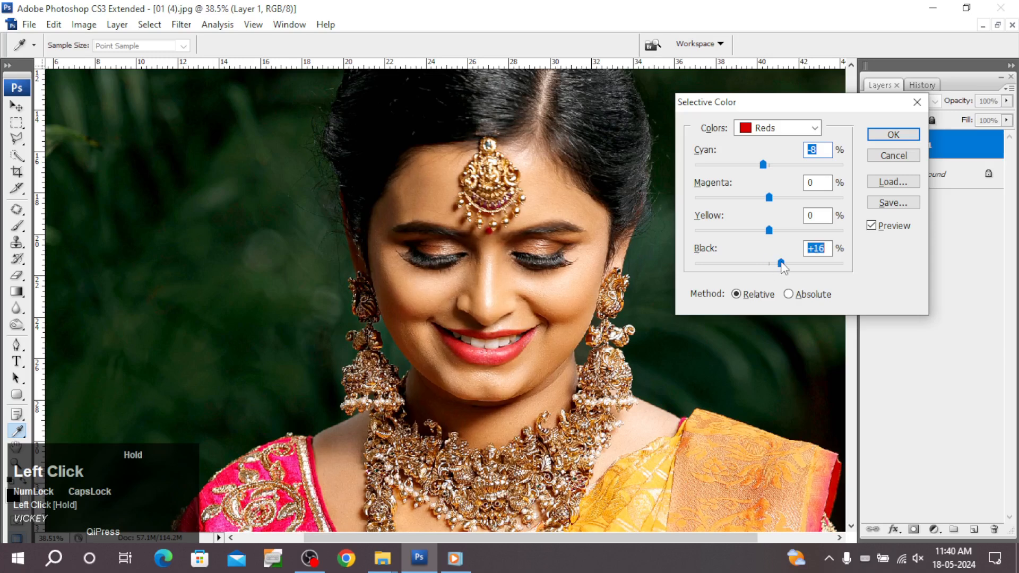
Step: Set black to +1% for the Blacks in Selective Color and apply the adjustment
{"action": "left_click", "coordinate": [767, 129]}
{"action": "left_click", "coordinate": [816, 242]}
{"action": "scroll", "coordinate": [816, 245], "scroll_direction": "up", "scroll_amount": 1}
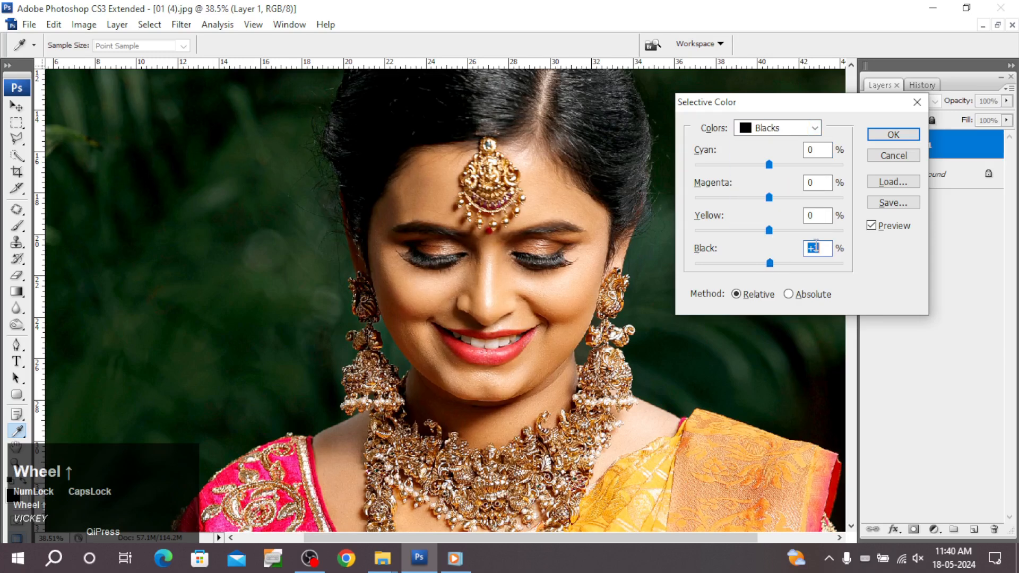
{"action": "key", "text": "Return"}
Step: Darken the shiny highlights across the woman's hair with the Burn tool, using a 200 px brush on Midtones at 21% exposure
{"action": "scroll", "coordinate": [635, 251], "scroll_direction": "up", "scroll_amount": 3}
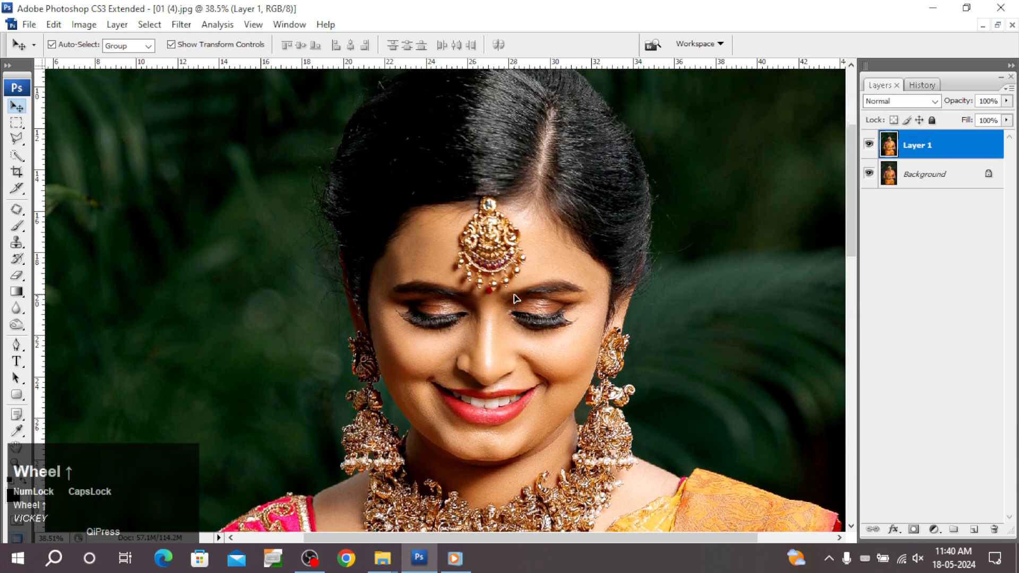
{"action": "key", "text": "o"}
{"action": "key", "text": "bracketright"}
{"action": "key", "text": "bracketright"}
{"action": "key", "text": "bracketright"}
{"action": "key", "text": "bracketright"}
{"action": "key", "text": "bracketright"}
{"action": "key", "text": "bracketright"}
{"action": "key", "text": "bracketright"}
{"action": "key", "text": "bracketright"}
{"action": "key", "text": "bracketright"}
{"action": "key", "text": "bracketright"}
{"action": "key", "text": "bracketright"}
{"action": "key", "text": "bracketright"}
{"action": "key", "text": "bracketright"}
{"action": "key", "text": "bracketright"}
{"action": "key", "text": "bracketright"}
{"action": "key", "text": "bracketright"}
{"action": "key", "text": "bracketright"}
{"action": "key", "text": "bracketright"}
{"action": "key", "text": "bracketright"}
{"action": "key", "text": "bracketright"}
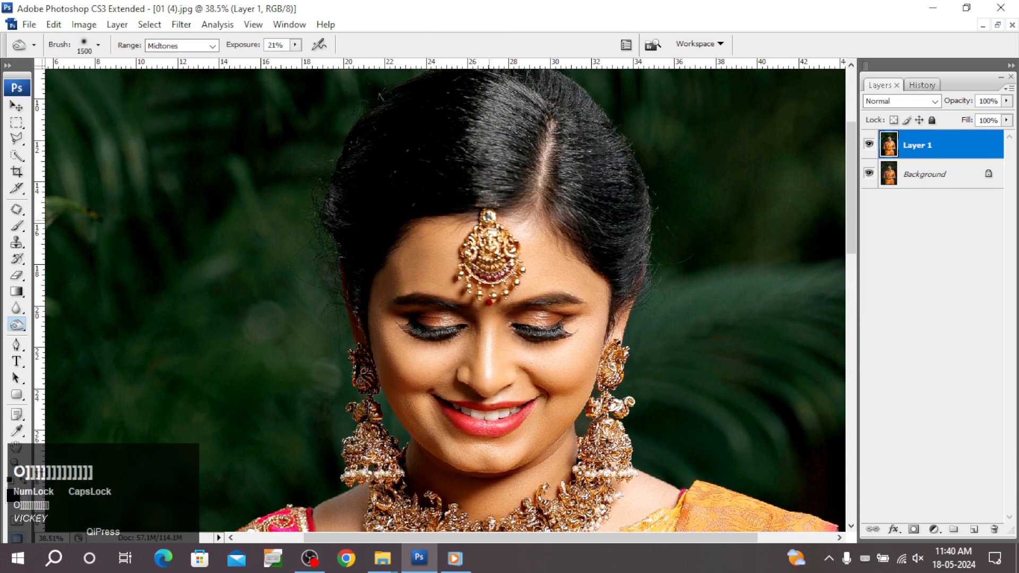
{"action": "key", "text": "Caps_Lock"}
{"action": "key", "text": "bracketleft"}
{"action": "key", "text": "bracketleft"}
{"action": "key", "text": "bracketleft"}
{"action": "key", "text": "bracketleft"}
{"action": "key", "text": "bracketleft"}
{"action": "key", "text": "bracketleft"}
{"action": "key", "text": "bracketleft"}
{"action": "key", "text": "bracketleft"}
{"action": "key", "text": "bracketleft"}
{"action": "key", "text": "bracketleft"}
{"action": "key", "text": "bracketleft"}
{"action": "key", "text": "bracketleft"}
{"action": "key", "text": "bracketleft"}
{"action": "key", "text": "bracketleft"}
{"action": "key", "text": "bracketleft"}
{"action": "key", "text": "bracketleft"}
{"action": "key", "text": "bracketleft"}
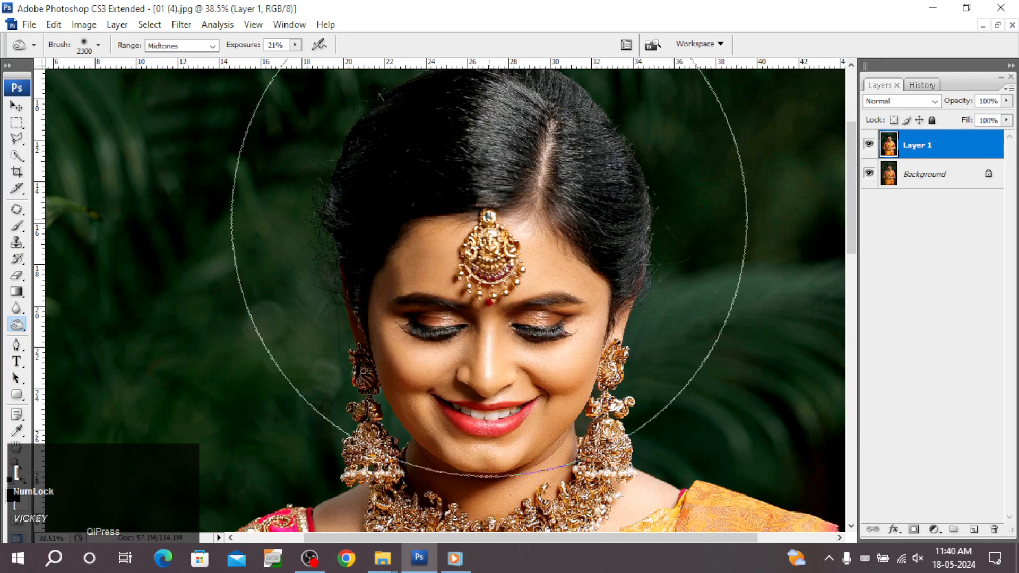
{"action": "scroll", "coordinate": [401, 271], "scroll_direction": "up", "scroll_amount": 2}
{"action": "scroll", "coordinate": [402, 271], "scroll_direction": "up", "scroll_amount": 2}
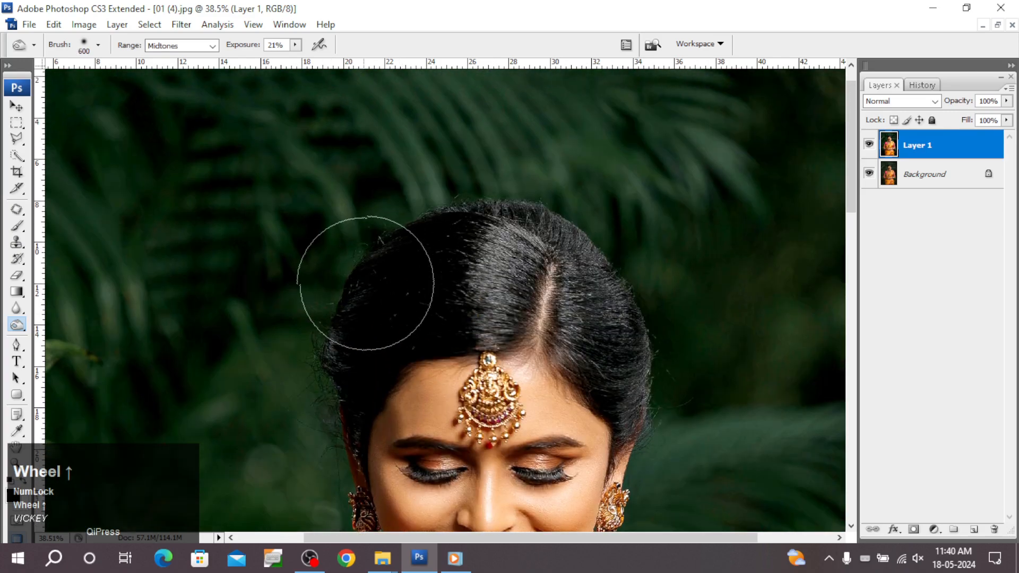
{"action": "key", "text": "bracketleft"}
{"action": "key", "text": "bracketleft"}
{"action": "key", "text": "bracketleft"}
{"action": "key", "text": "bracketleft"}
{"action": "key", "text": "bracketleft"}
{"action": "key", "text": "bracketleft"}
{"action": "key", "text": "bracketleft"}
{"action": "key", "text": "bracketleft"}
{"action": "mouse_move", "coordinate": [332, 337]}
{"action": "left_mouse_down"}
{"action": "mouse_move", "coordinate": [341, 303]}
{"action": "mouse_move", "coordinate": [345, 333]}
{"action": "mouse_move", "coordinate": [326, 365]}
{"action": "mouse_move", "coordinate": [346, 319]}
{"action": "left_mouse_up"}
{"action": "key", "text": "bracketright"}
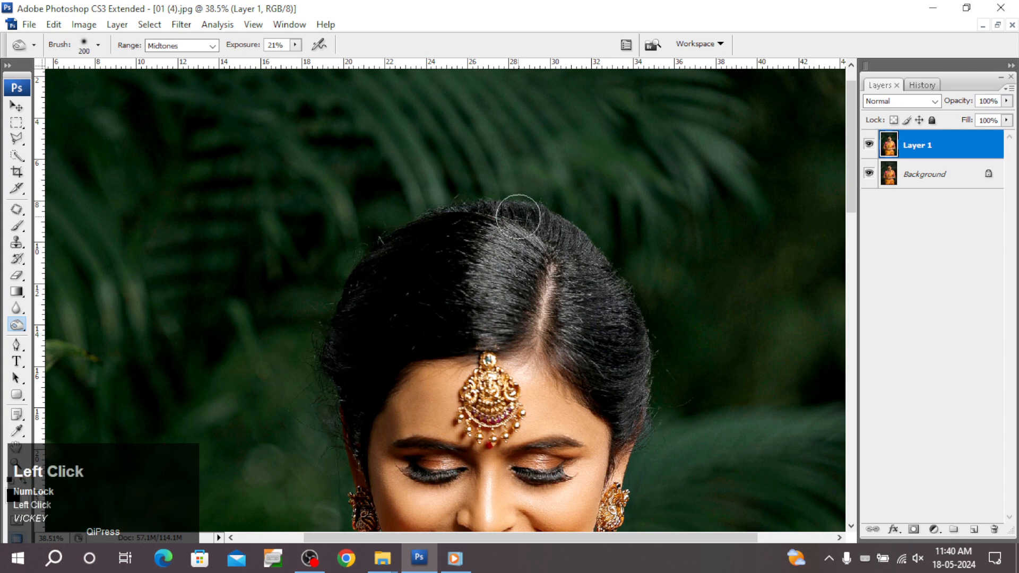
{"action": "mouse_move", "coordinate": [518, 217]}
{"action": "left_mouse_down"}
{"action": "mouse_move", "coordinate": [500, 261]}
{"action": "mouse_move", "coordinate": [538, 236]}
{"action": "mouse_move", "coordinate": [510, 227]}
{"action": "mouse_move", "coordinate": [475, 262]}
{"action": "mouse_move", "coordinate": [524, 288]}
{"action": "mouse_move", "coordinate": [485, 331]}
{"action": "mouse_move", "coordinate": [505, 330]}
{"action": "mouse_move", "coordinate": [501, 319]}
{"action": "mouse_move", "coordinate": [560, 232]}
{"action": "mouse_move", "coordinate": [551, 236]}
{"action": "mouse_move", "coordinate": [605, 276]}
{"action": "left_mouse_up"}
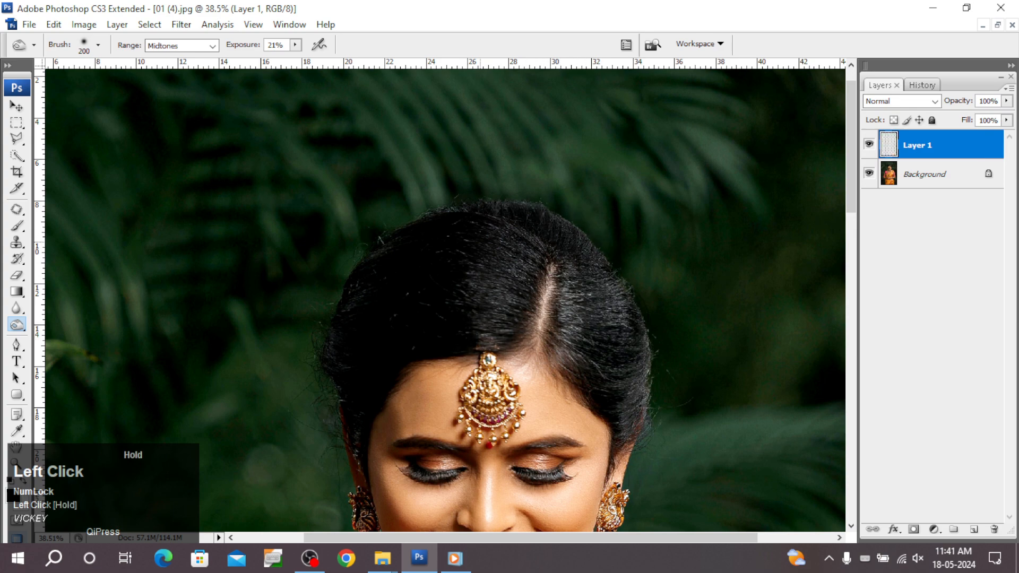
{"action": "mouse_move", "coordinate": [483, 331]}
{"action": "left_mouse_down"}
{"action": "mouse_move", "coordinate": [571, 242]}
{"action": "mouse_move", "coordinate": [498, 334]}
{"action": "mouse_move", "coordinate": [507, 261]}
{"action": "mouse_move", "coordinate": [482, 328]}
{"action": "mouse_move", "coordinate": [616, 351]}
{"action": "mouse_move", "coordinate": [626, 416]}
{"action": "mouse_move", "coordinate": [642, 379]}
{"action": "mouse_move", "coordinate": [628, 418]}
{"action": "mouse_move", "coordinate": [642, 336]}
{"action": "mouse_move", "coordinate": [622, 310]}
{"action": "mouse_move", "coordinate": [617, 334]}
{"action": "mouse_move", "coordinate": [627, 278]}
{"action": "mouse_move", "coordinate": [597, 251]}
{"action": "mouse_move", "coordinate": [643, 337]}
{"action": "mouse_move", "coordinate": [644, 409]}
{"action": "left_mouse_up"}
Step: Burn the light patches in the image-left eyebrow with a 20 px brush
{"action": "scroll", "coordinate": [659, 389], "scroll_direction": "down", "scroll_amount": 3}
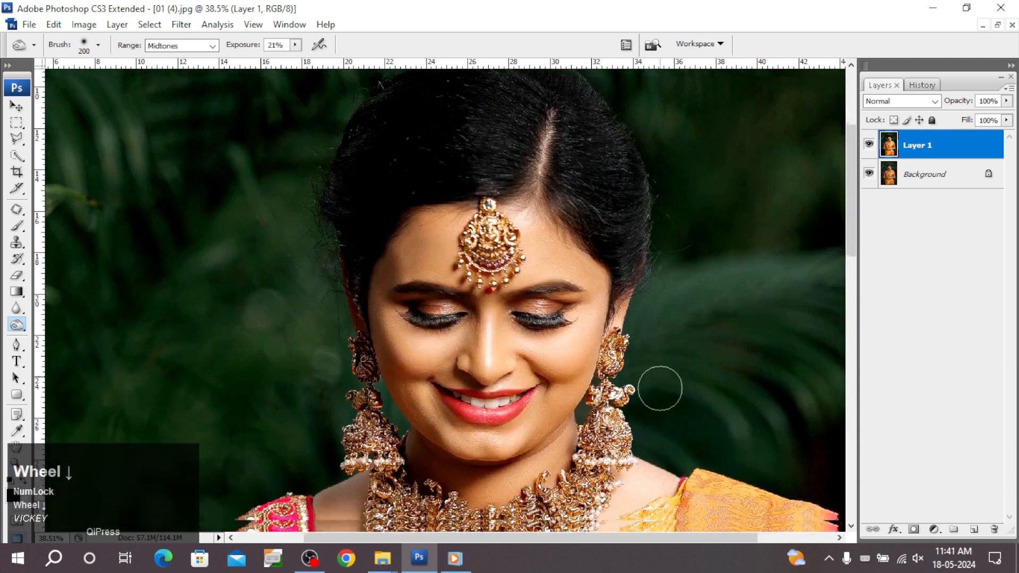
{"action": "left_click", "coordinate": [530, 363], "text": "ctrl"}
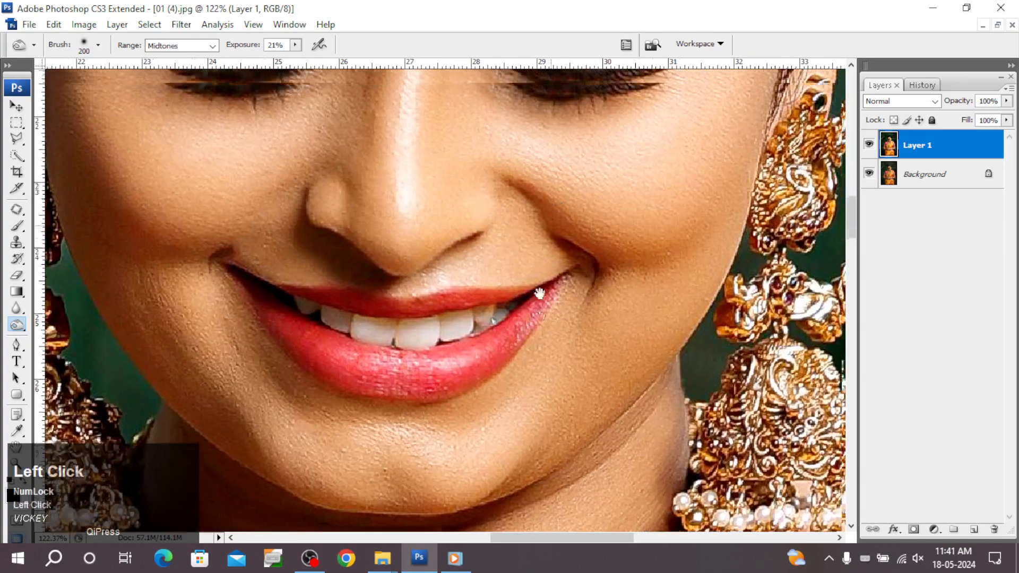
{"action": "mouse_move", "coordinate": [540, 293]}
{"action": "left_mouse_down"}
{"action": "mouse_move", "coordinate": [550, 427]}
{"action": "mouse_move", "coordinate": [610, 512]}
{"action": "left_mouse_up"}
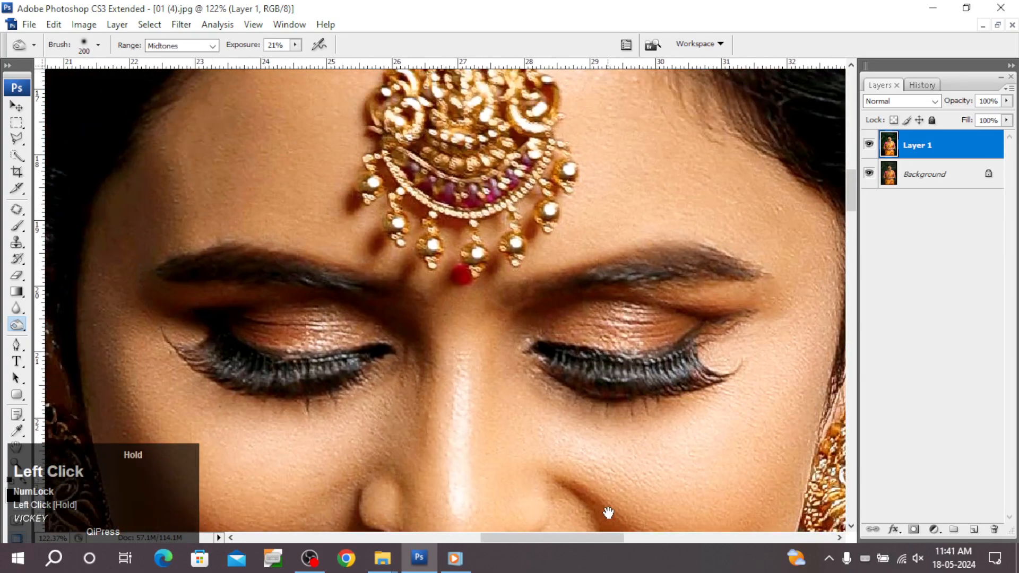
{"action": "key", "text": "bracketleft"}
{"action": "key", "text": "bracketleft"}
{"action": "key", "text": "bracketleft"}
{"action": "key", "text": "bracketleft"}
{"action": "key", "text": "bracketleft"}
{"action": "key", "text": "bracketleft"}
{"action": "key", "text": "bracketleft"}
{"action": "key", "text": "bracketleft"}
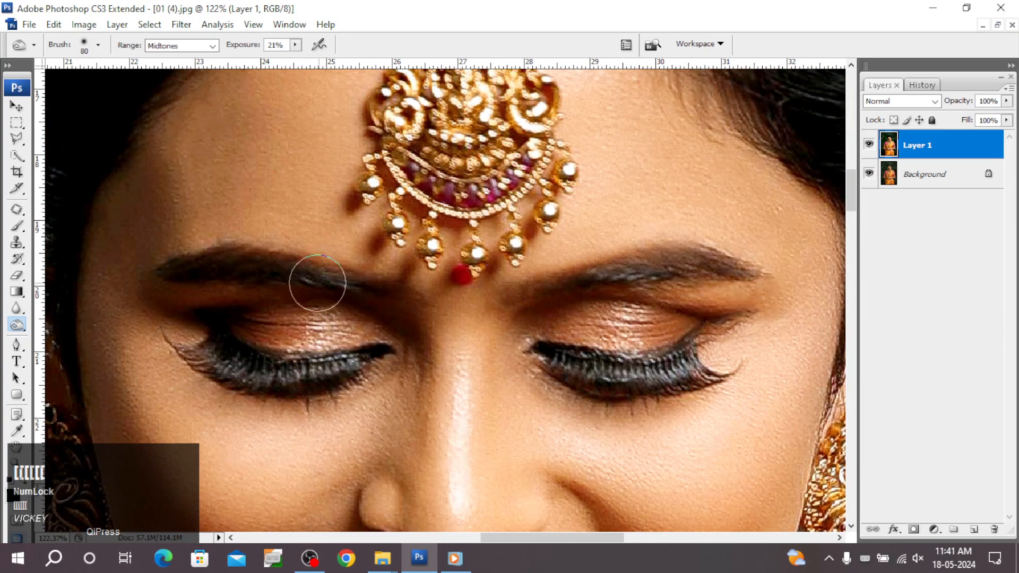
{"action": "key", "text": "bracketleft"}
{"action": "key", "text": "bracketleft"}
{"action": "key", "text": "bracketleft"}
{"action": "key", "text": "bracketleft"}
{"action": "left_click_drag", "start_coordinate": [355, 287], "coordinate": [298, 275]}
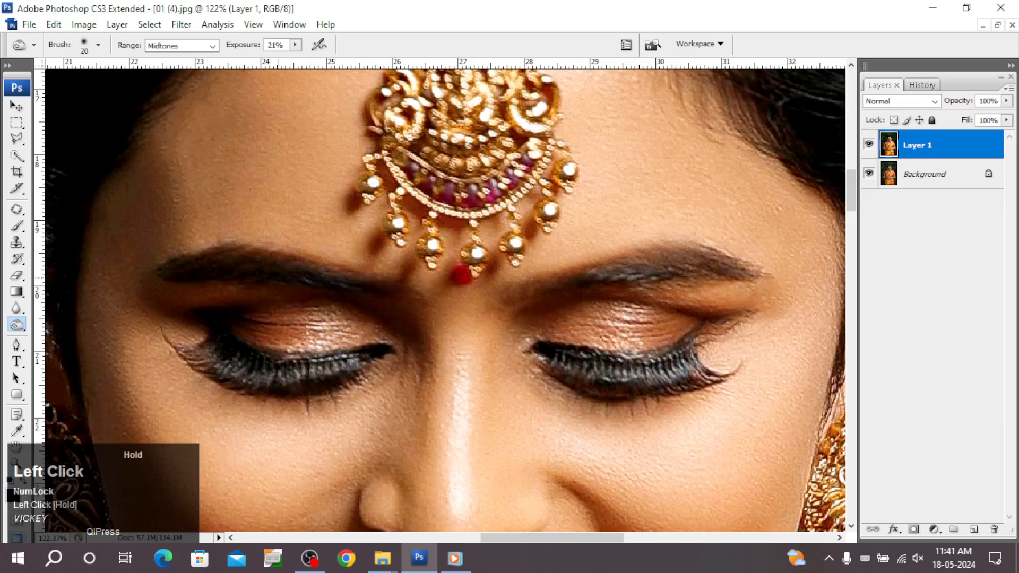
Step: Burn the image-right eyebrow with a 35 px brush to darken it evenly
{"action": "key", "text": "bracketright"}
{"action": "key", "text": "bracketright"}
{"action": "key", "text": "bracketright"}
{"action": "mouse_move", "coordinate": [610, 287]}
{"action": "left_mouse_down"}
{"action": "mouse_move", "coordinate": [709, 273]}
{"action": "mouse_move", "coordinate": [645, 267]}
{"action": "mouse_move", "coordinate": [692, 258]}
{"action": "left_mouse_up"}
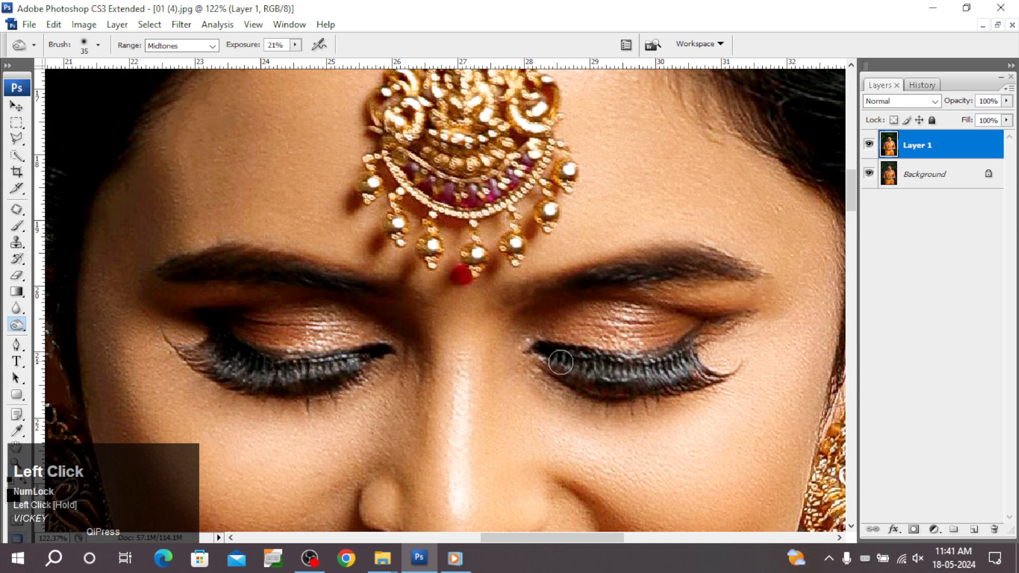
Step: Darken the upper eyelashes of both eyes with the 35 px Burn brush
{"action": "mouse_move", "coordinate": [561, 363]}
{"action": "left_mouse_down"}
{"action": "mouse_move", "coordinate": [675, 368]}
{"action": "mouse_move", "coordinate": [615, 378]}
{"action": "left_mouse_up"}
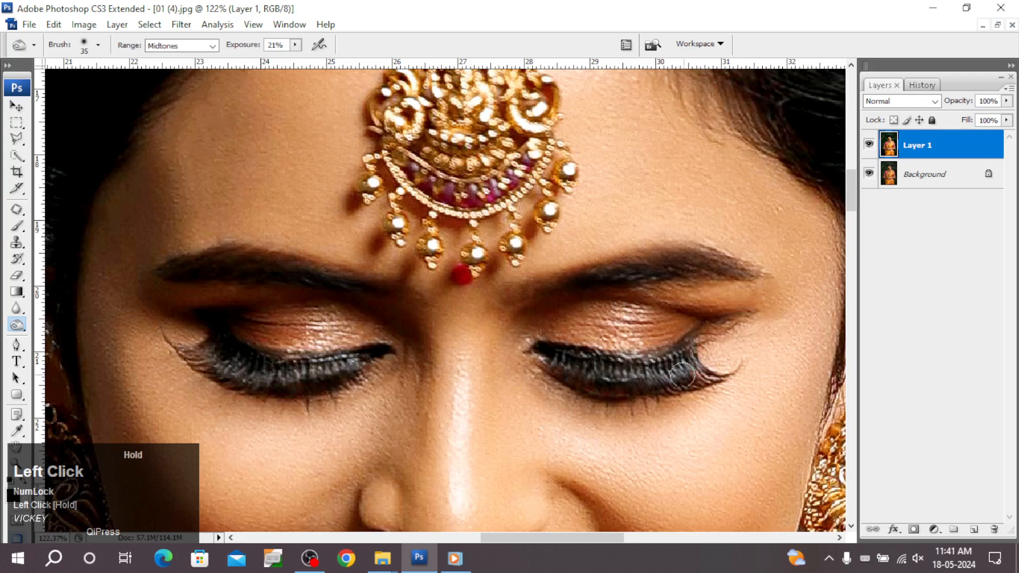
{"action": "left_click_drag", "start_coordinate": [683, 376], "coordinate": [622, 377]}
{"action": "mouse_move", "coordinate": [323, 368]}
{"action": "left_mouse_down"}
{"action": "mouse_move", "coordinate": [208, 364]}
{"action": "mouse_move", "coordinate": [271, 372]}
{"action": "left_mouse_up"}
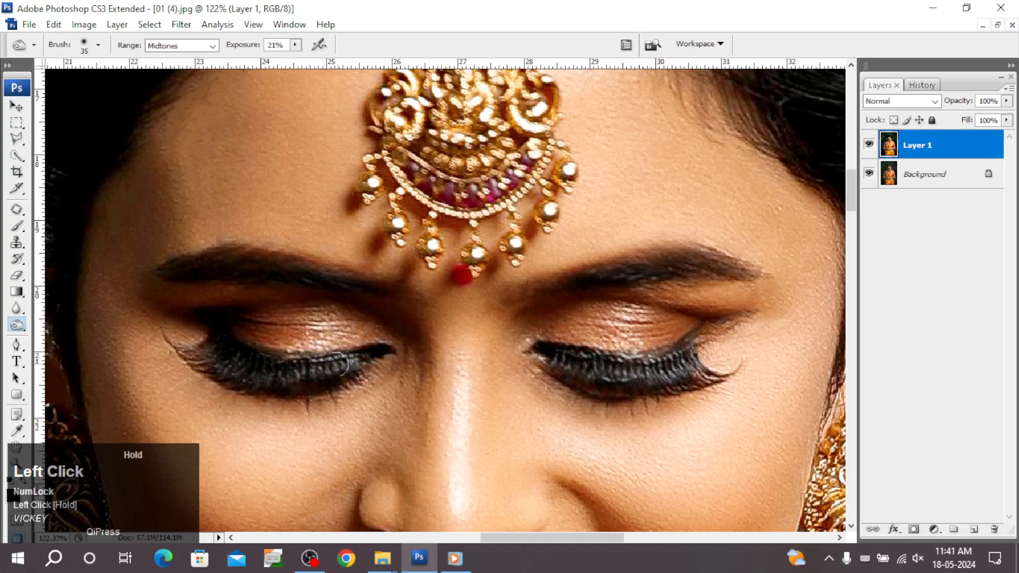
{"action": "left_click_drag", "start_coordinate": [337, 370], "coordinate": [350, 370]}
Step: Burn the red bindi between the eyebrows with the 35 px brush
{"action": "key", "text": "space"}
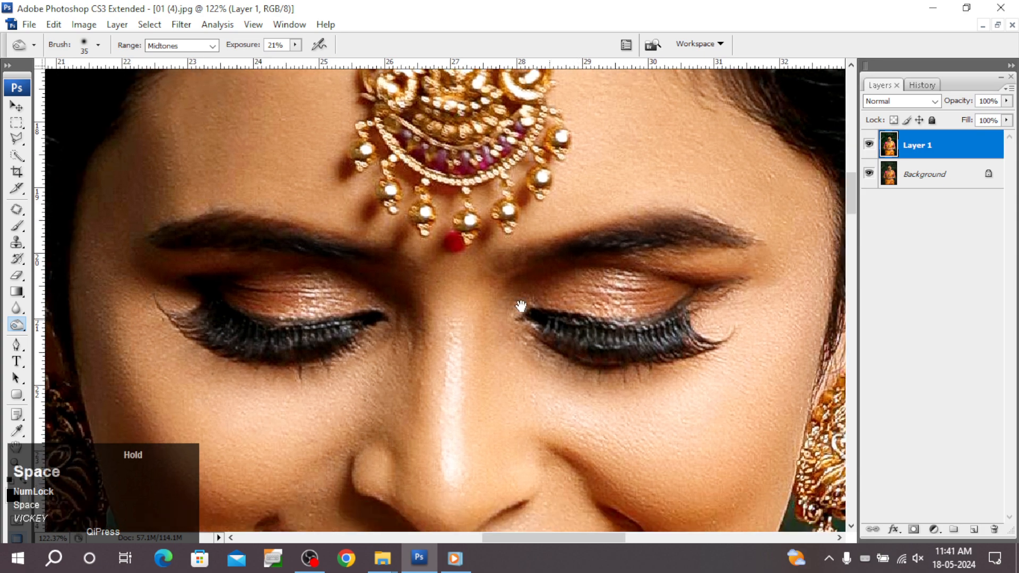
{"action": "left_click", "coordinate": [455, 240]}
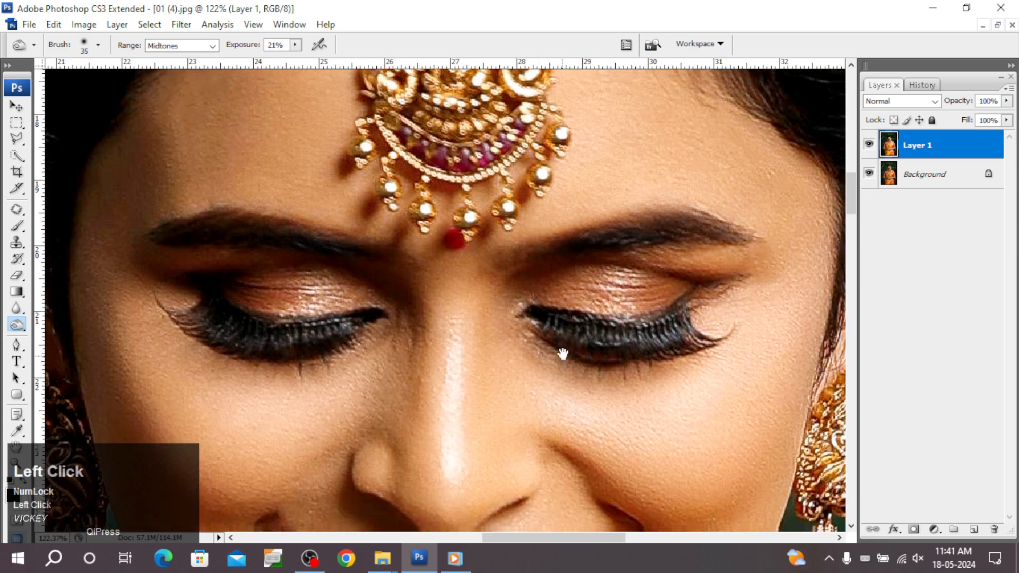
{"action": "left_click_drag", "start_coordinate": [562, 352], "coordinate": [586, 191]}
{"action": "left_click_drag", "start_coordinate": [560, 322], "coordinate": [559, 319]}
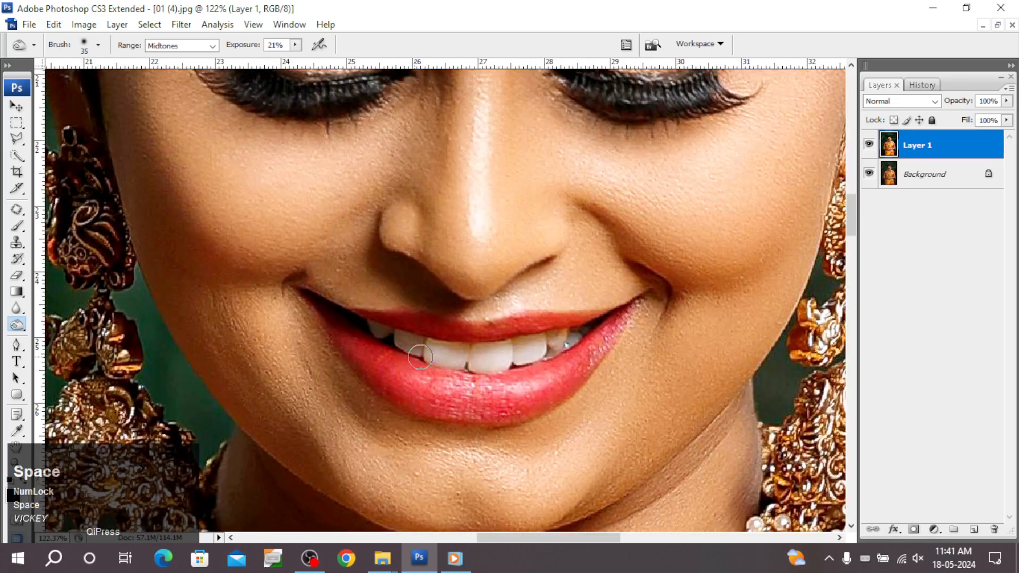
Step: Burn the upper and lower lips with the 35 px brush to deepen their red colour
{"action": "mouse_move", "coordinate": [448, 323]}
{"action": "left_mouse_down"}
{"action": "mouse_move", "coordinate": [366, 318]}
{"action": "mouse_move", "coordinate": [524, 329]}
{"action": "left_mouse_up"}
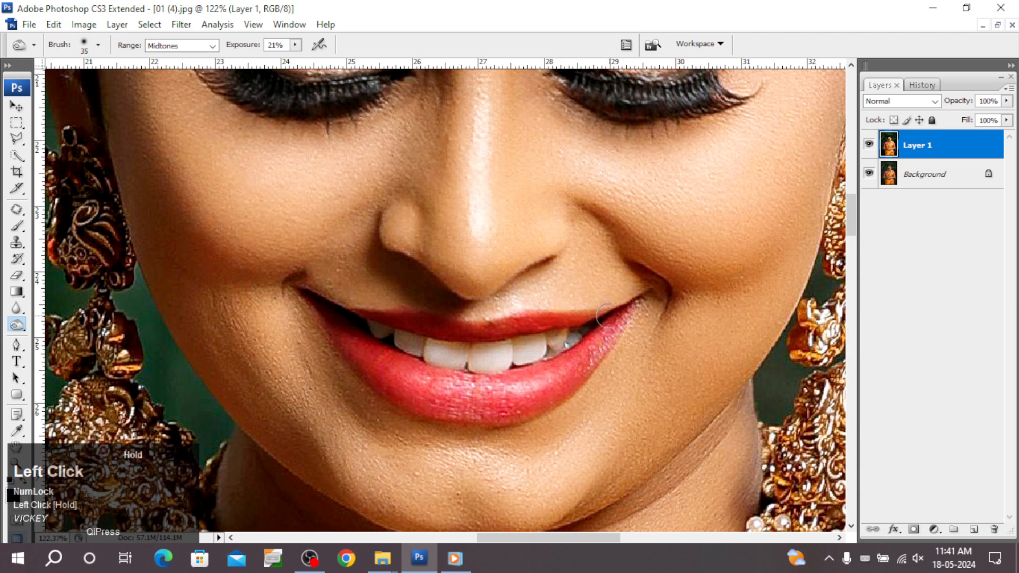
{"action": "mouse_move", "coordinate": [607, 316]}
{"action": "left_mouse_down"}
{"action": "mouse_move", "coordinate": [626, 307]}
{"action": "mouse_move", "coordinate": [602, 351]}
{"action": "mouse_move", "coordinate": [624, 310]}
{"action": "mouse_move", "coordinate": [567, 369]}
{"action": "mouse_move", "coordinate": [582, 346]}
{"action": "mouse_move", "coordinate": [553, 361]}
{"action": "mouse_move", "coordinate": [555, 378]}
{"action": "mouse_move", "coordinate": [444, 382]}
{"action": "mouse_move", "coordinate": [494, 394]}
{"action": "mouse_move", "coordinate": [423, 384]}
{"action": "mouse_move", "coordinate": [511, 398]}
{"action": "mouse_move", "coordinate": [439, 410]}
{"action": "mouse_move", "coordinate": [491, 420]}
{"action": "mouse_move", "coordinate": [438, 409]}
{"action": "mouse_move", "coordinate": [523, 407]}
{"action": "mouse_move", "coordinate": [560, 388]}
{"action": "mouse_move", "coordinate": [470, 415]}
{"action": "mouse_move", "coordinate": [528, 388]}
{"action": "mouse_move", "coordinate": [406, 371]}
{"action": "mouse_move", "coordinate": [401, 392]}
{"action": "mouse_move", "coordinate": [428, 402]}
{"action": "mouse_move", "coordinate": [397, 378]}
{"action": "mouse_move", "coordinate": [418, 405]}
{"action": "mouse_move", "coordinate": [439, 407]}
{"action": "mouse_move", "coordinate": [400, 369]}
{"action": "left_mouse_up"}
{"action": "left_click_drag", "start_coordinate": [341, 346], "coordinate": [479, 397]}
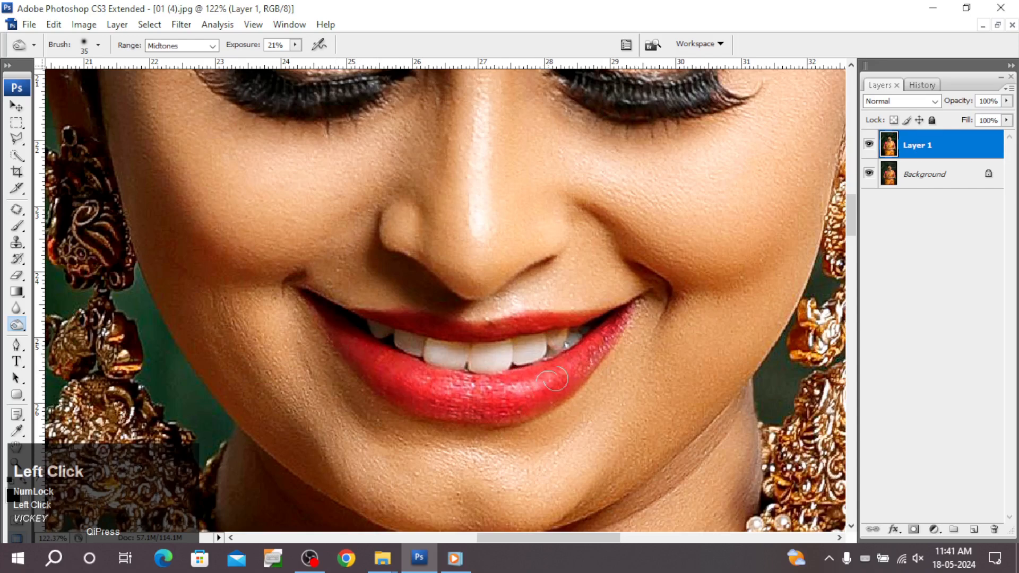
{"action": "right_click", "coordinate": [587, 312]}
{"action": "left_click", "coordinate": [593, 336]}
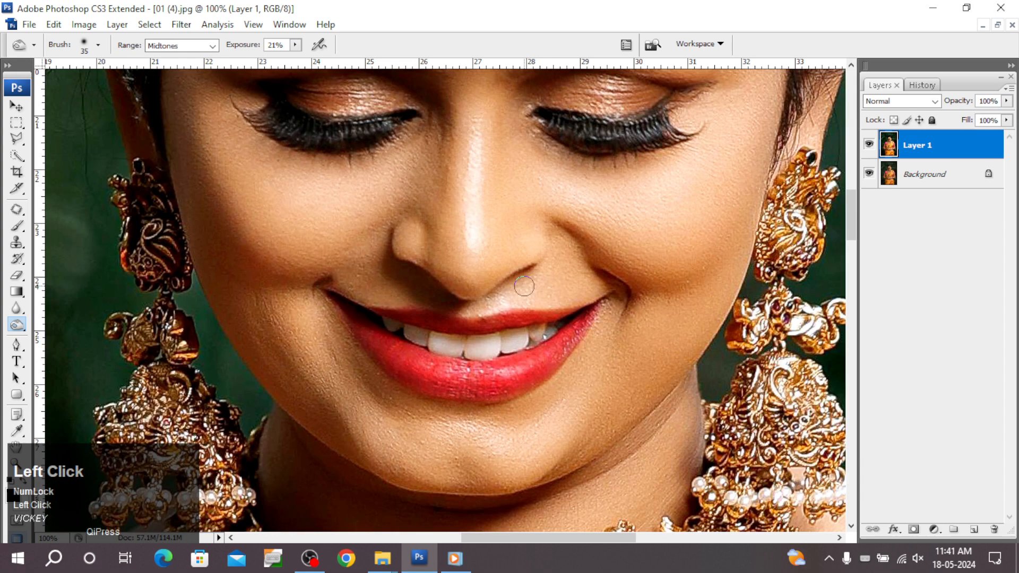
Step: Sharpen Layer 1 with Unsharp Mask at amount 68%, radius 1.0 pixels and threshold 0
{"action": "scroll", "coordinate": [524, 287], "scroll_direction": "up", "scroll_amount": 1}
{"action": "key", "text": "alt+t"}
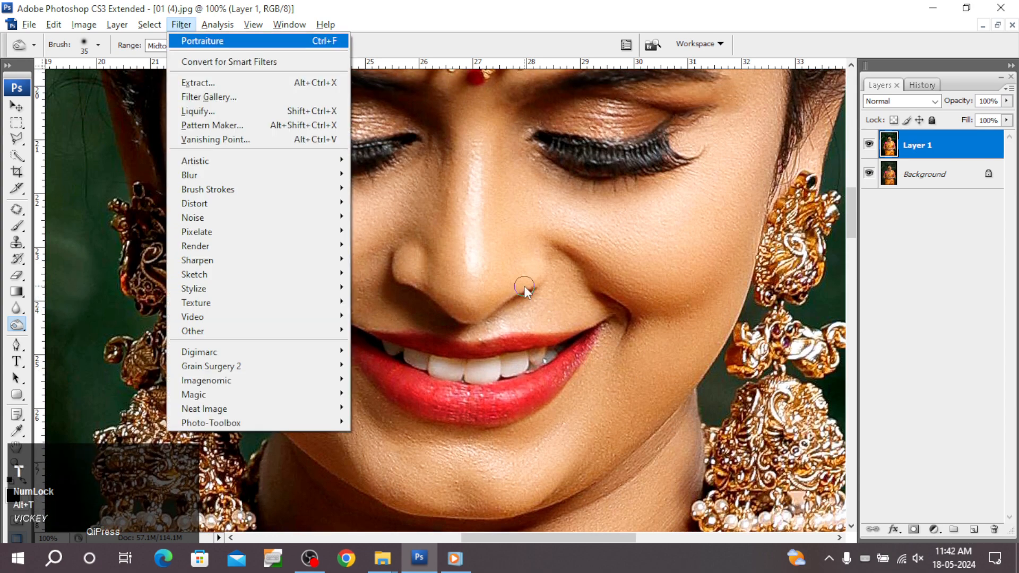
{"action": "left_click", "coordinate": [282, 261]}
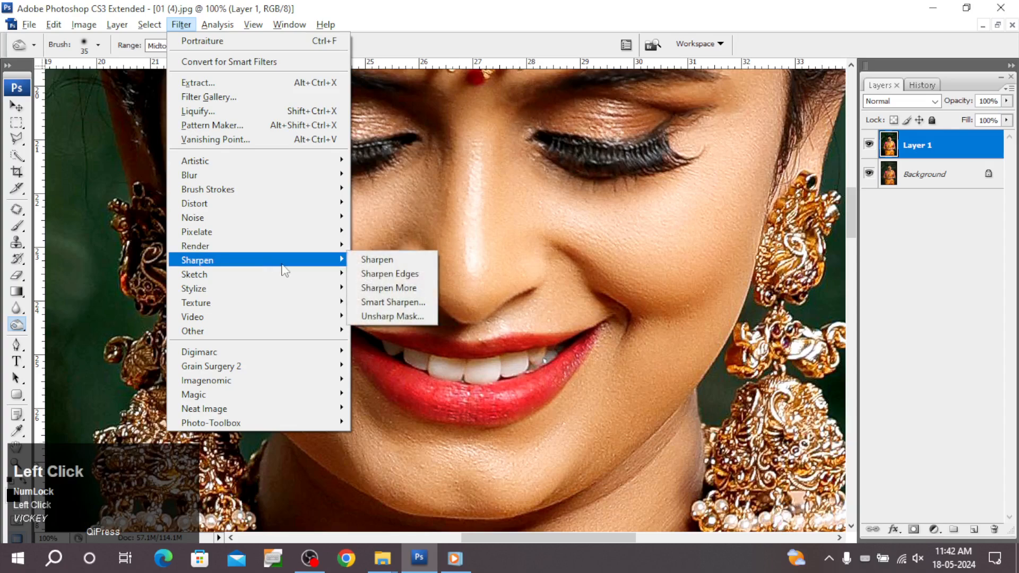
{"action": "left_click", "coordinate": [396, 317]}
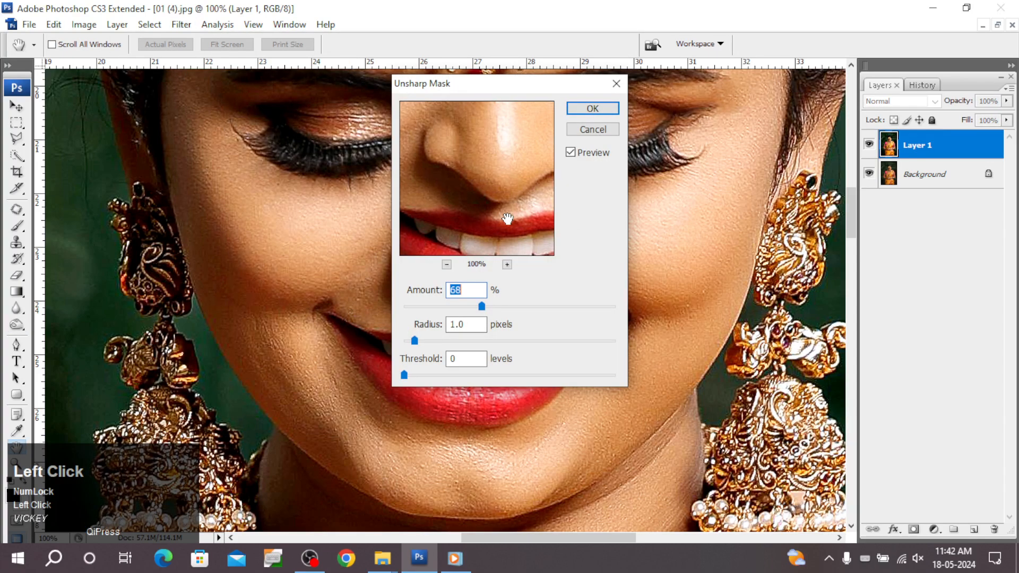
{"action": "left_click", "coordinate": [508, 218]}
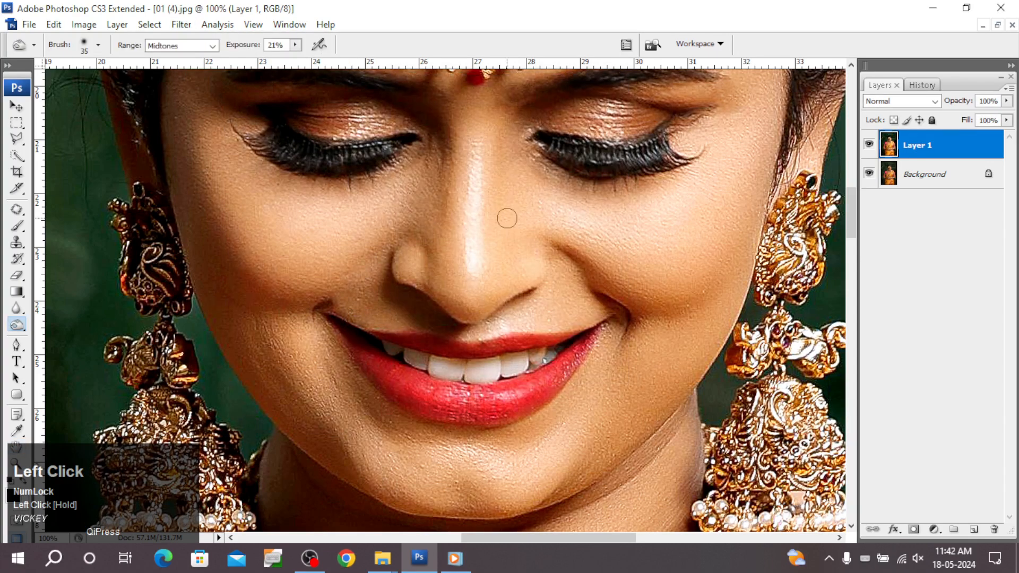
Step: Open the Imagenomic Portraiture filter and choose the Smoothing: Medium preset
{"action": "key", "text": "alt+t"}
{"action": "key", "text": "i"}
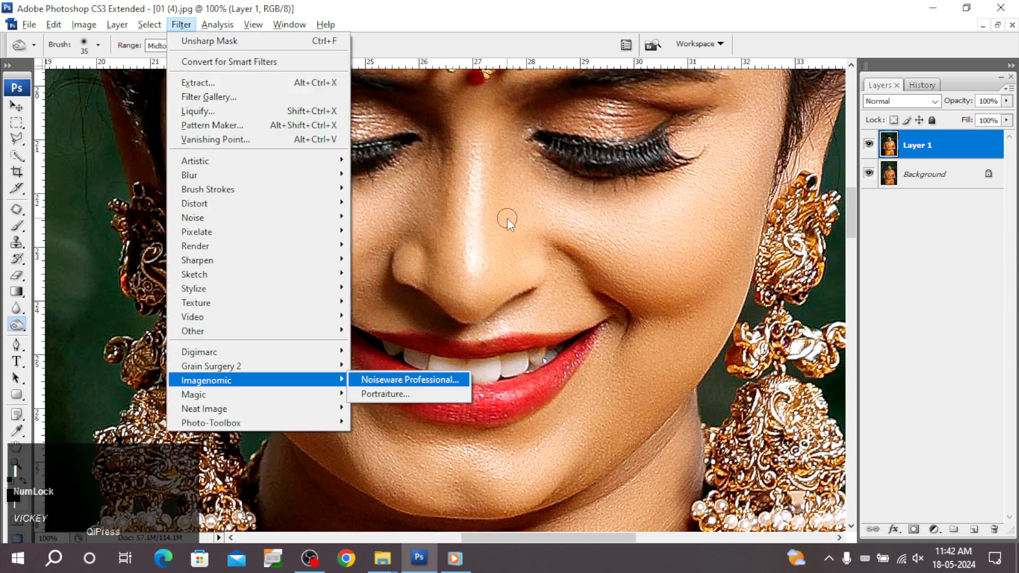
{"action": "key", "text": "Down"}
{"action": "key", "text": "Down"}
{"action": "key", "text": "Down"}
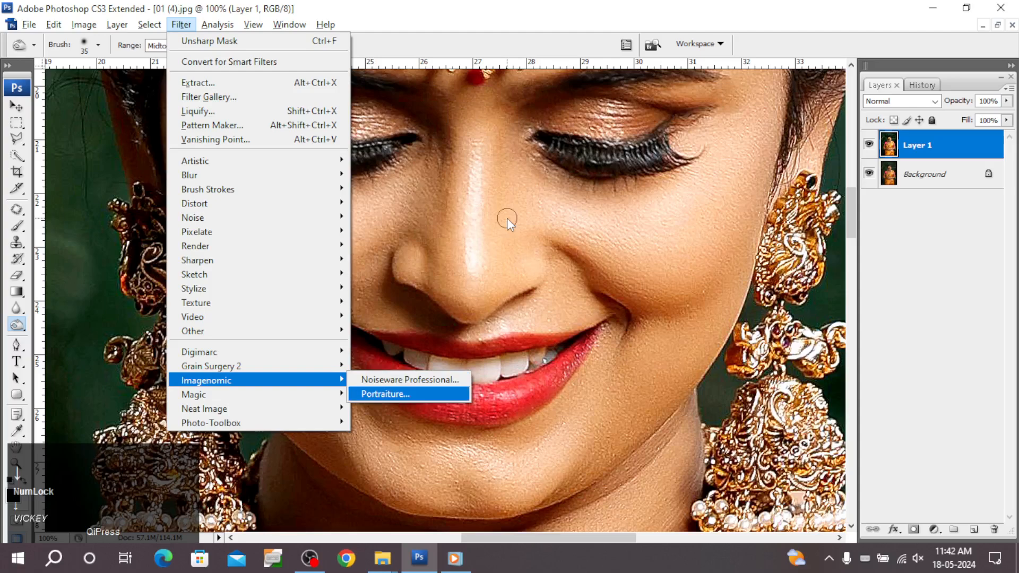
{"action": "key", "text": "Return"}
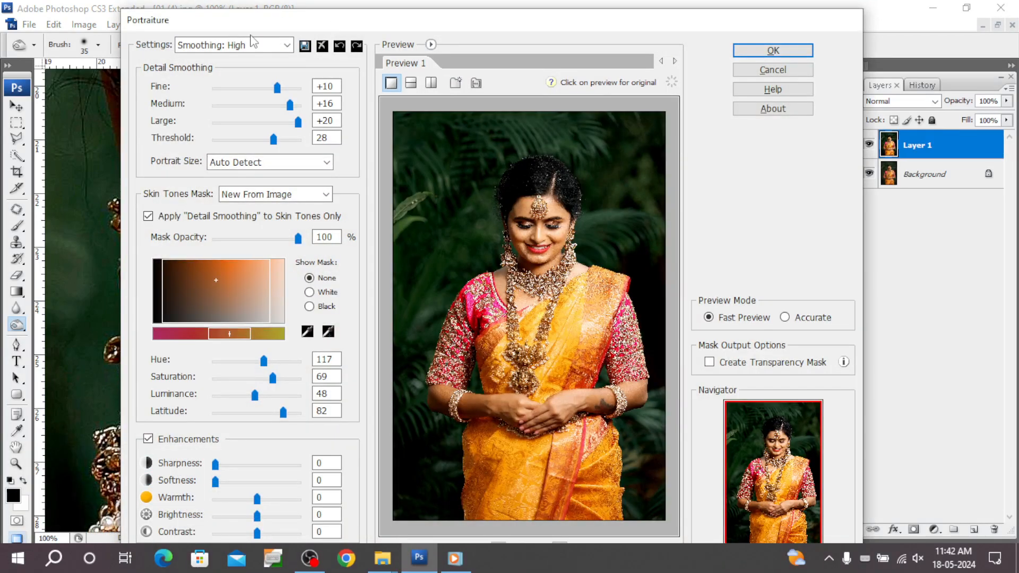
{"action": "left_click", "coordinate": [256, 44]}
{"action": "left_click", "coordinate": [250, 96]}
Step: Sample skin tones from the forehead, nose and cheeks for the Portraiture mask and apply the medium smoothing
{"action": "left_click", "coordinate": [558, 245], "text": "ctrl"}
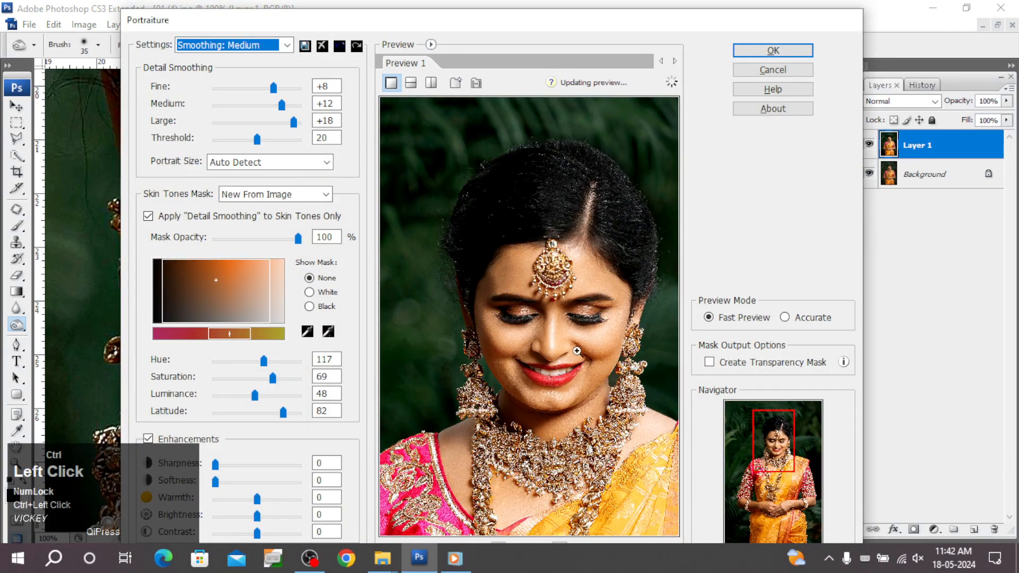
{"action": "left_click", "coordinate": [557, 353], "text": "ctrl"}
{"action": "left_click", "coordinate": [329, 332]}
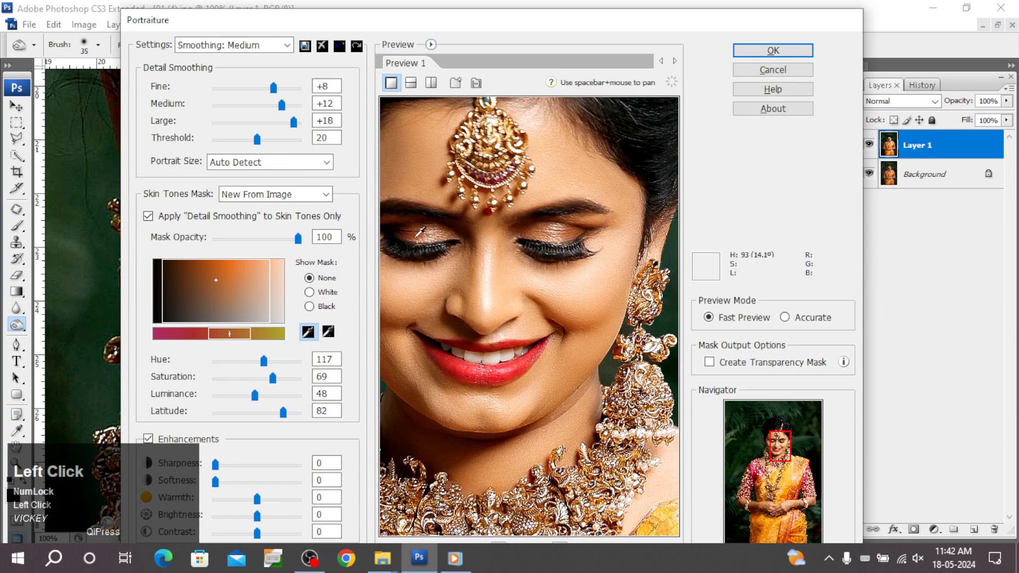
{"action": "left_click", "coordinate": [413, 168]}
{"action": "left_click", "coordinate": [489, 264]}
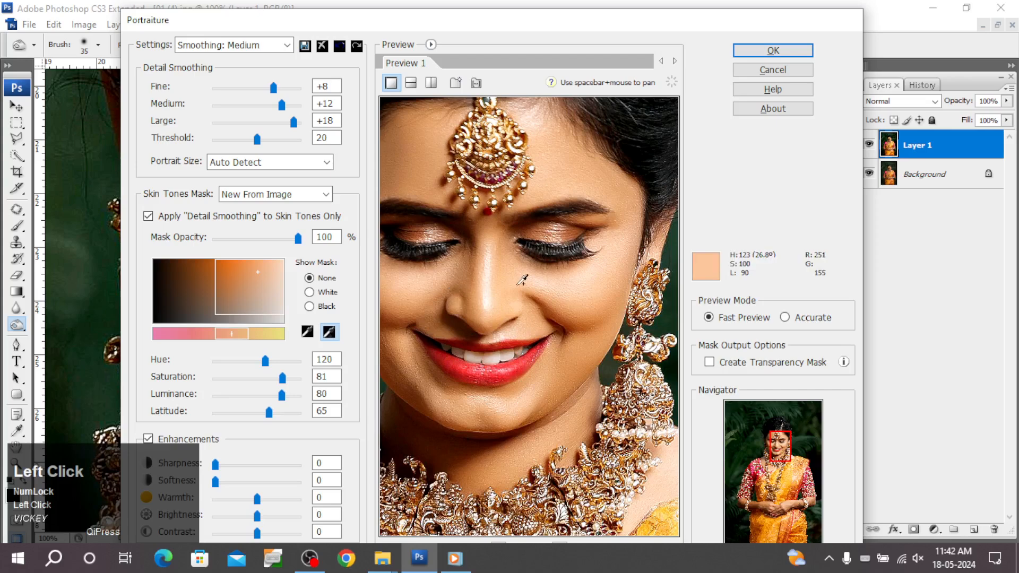
{"action": "left_click", "coordinate": [524, 280]}
{"action": "left_click", "coordinate": [589, 332]}
{"action": "key", "text": "Return"}
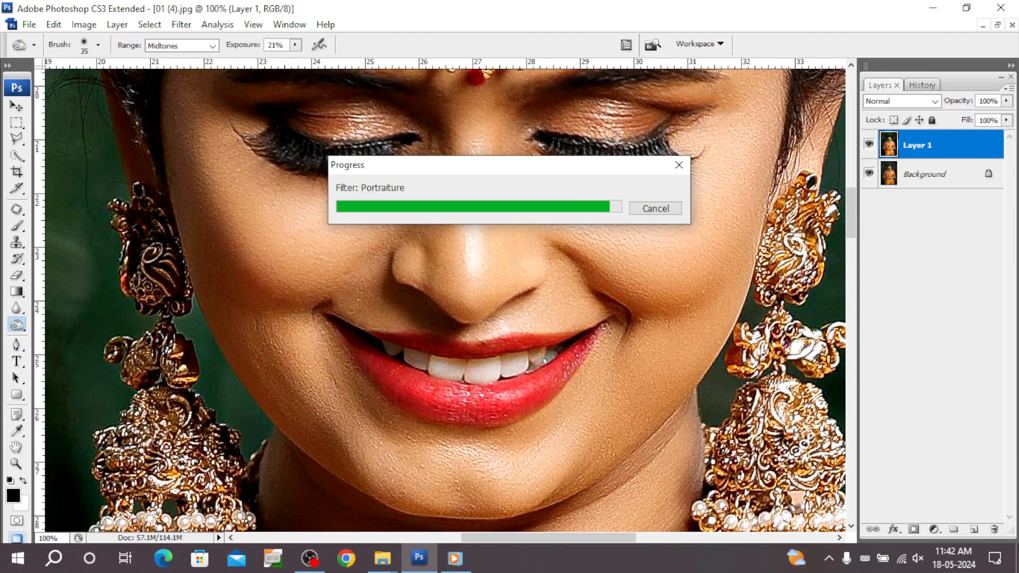
{"action": "right_click", "coordinate": [482, 7]}
{"action": "left_click", "coordinate": [460, 6]}
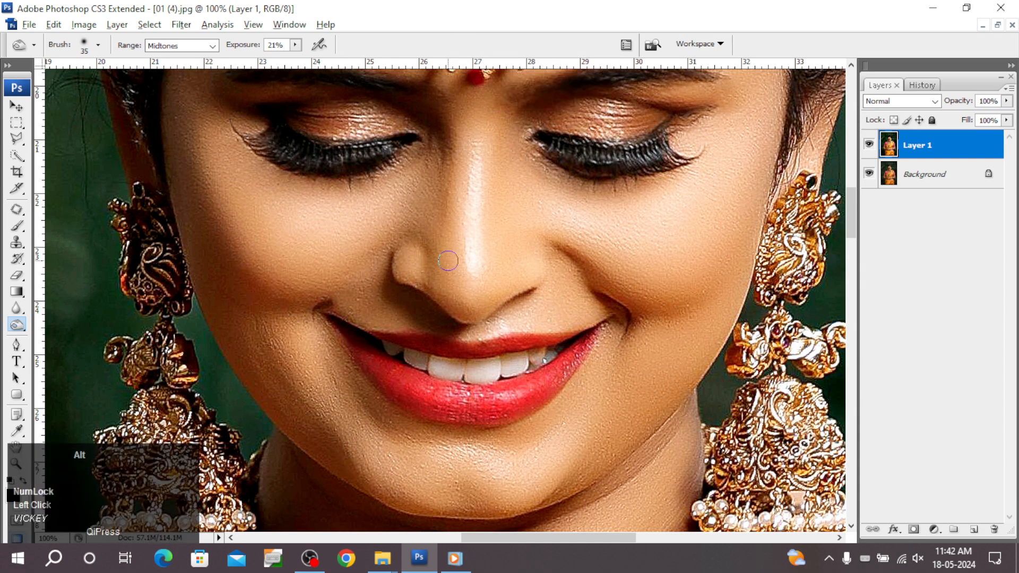
Step: Open the Neat Image Reduce Noise filter and build an automatic noise profile from the portrait
{"action": "key", "text": "alt+t"}
{"action": "mouse_move", "coordinate": [306, 387]}
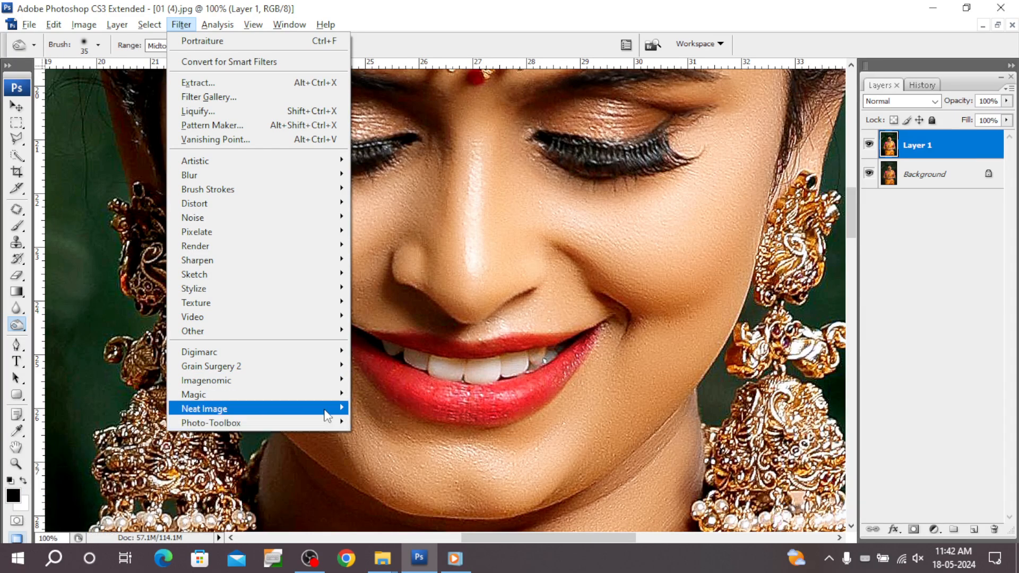
{"action": "left_click", "coordinate": [380, 412]}
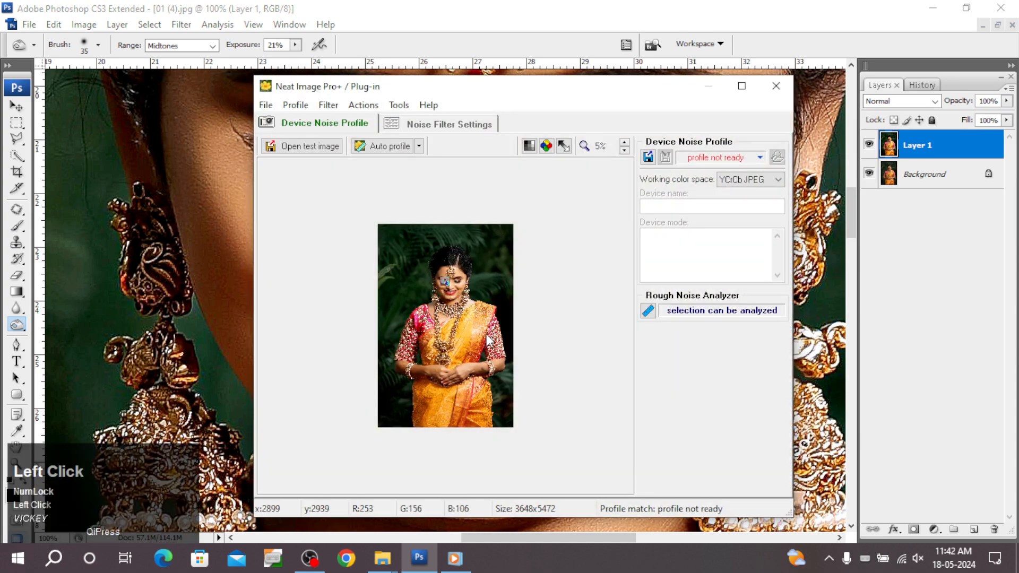
{"action": "scroll", "coordinate": [489, 339], "scroll_direction": "up", "scroll_amount": 3}
{"action": "left_click", "coordinate": [383, 151]}
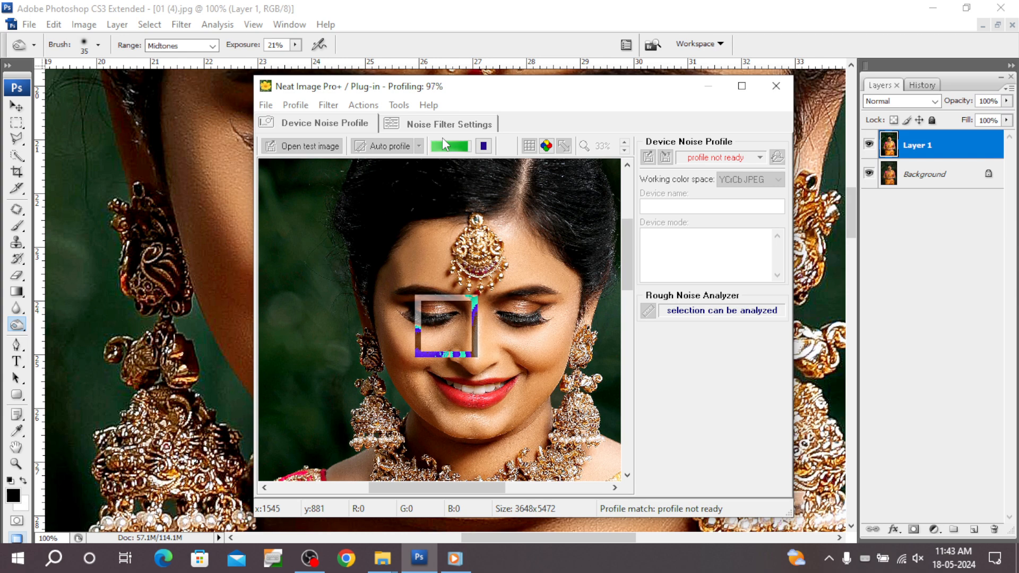
{"action": "left_click", "coordinate": [442, 131]}
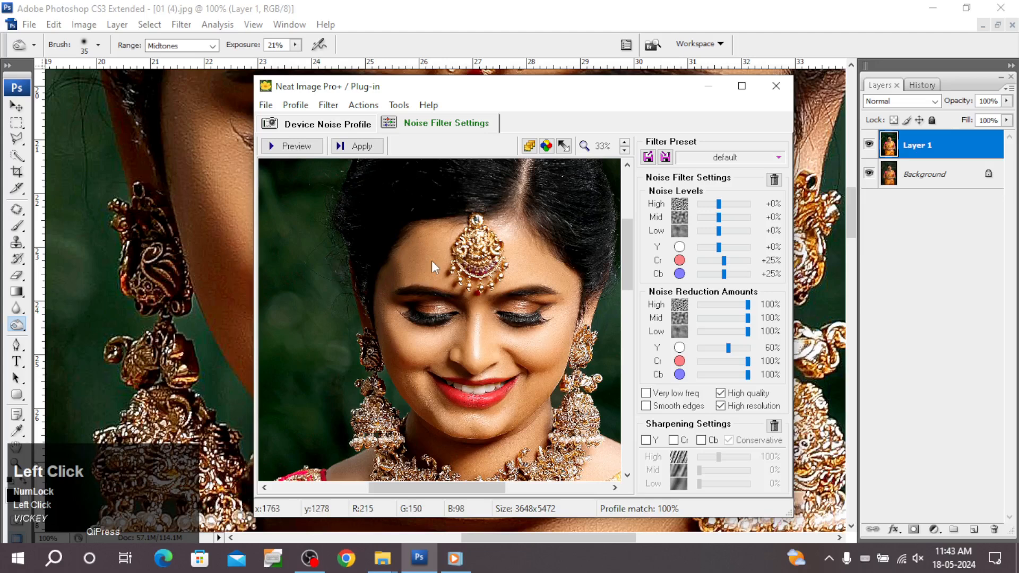
Step: Preview the default noise filter on the cheek and nose and apply it to the layer
{"action": "scroll", "coordinate": [472, 385], "scroll_direction": "up", "scroll_amount": 2}
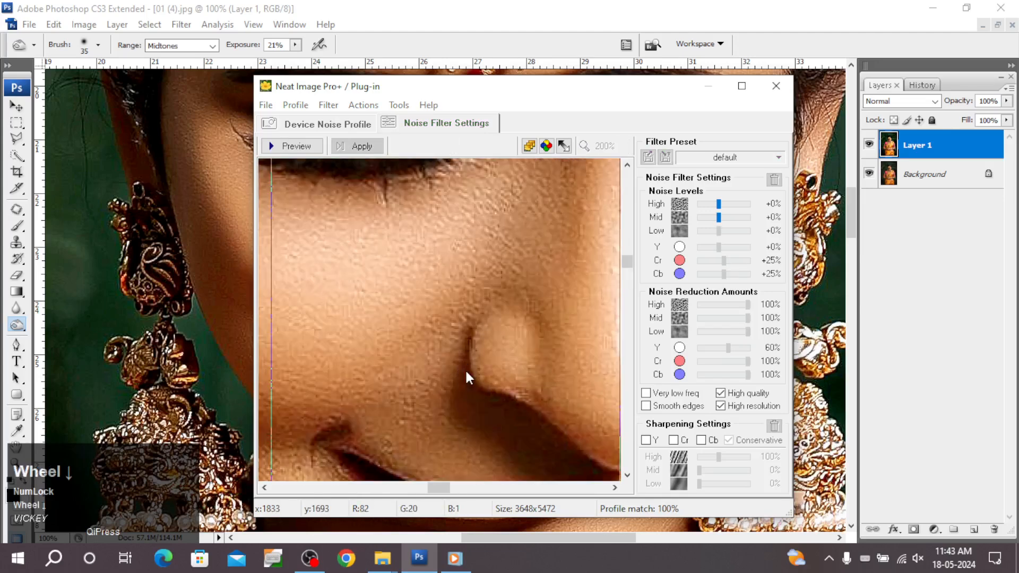
{"action": "scroll", "coordinate": [466, 371], "scroll_direction": "down", "scroll_amount": 1}
{"action": "left_click", "coordinate": [467, 377]}
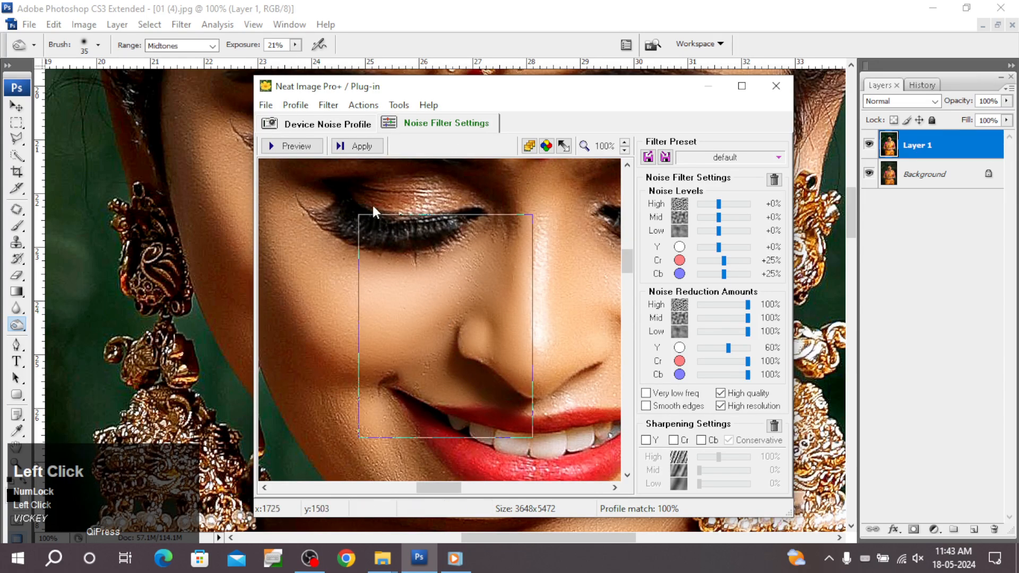
{"action": "left_click", "coordinate": [361, 149]}
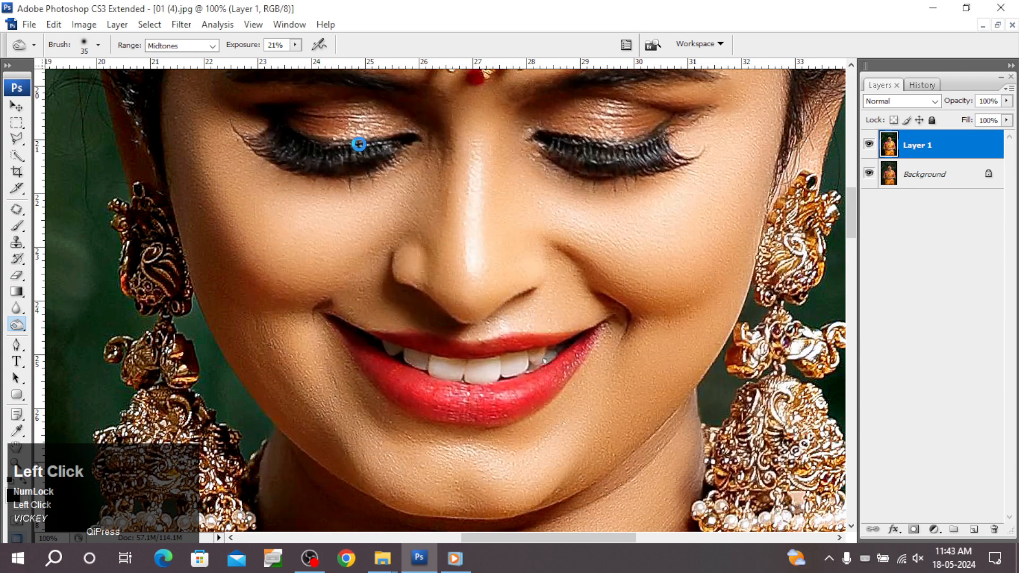
{"action": "scroll", "coordinate": [358, 148], "scroll_direction": "up", "scroll_amount": 1}
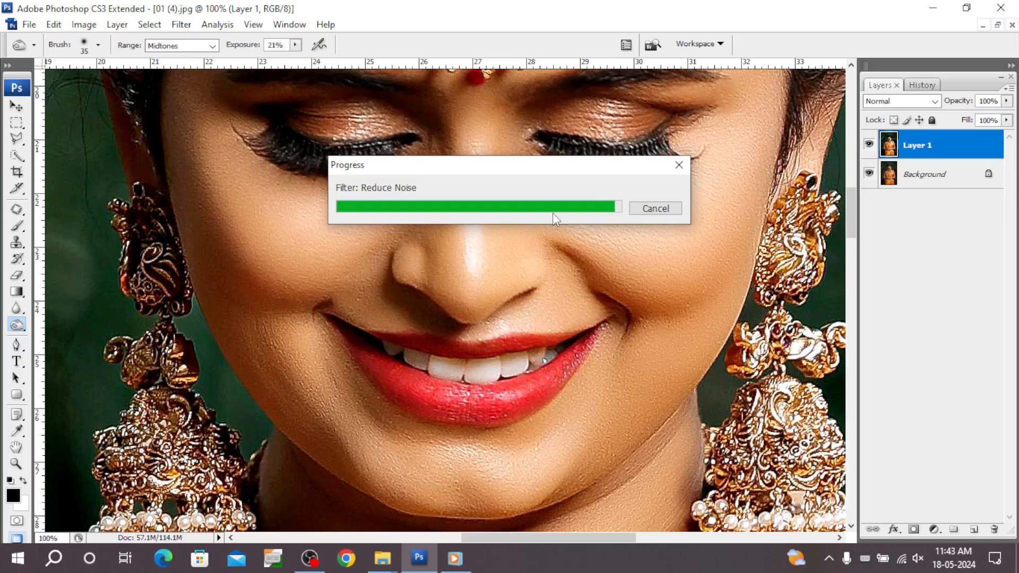
Step: Fade the Reduce Noise effect by lowering its opacity
{"action": "scroll", "coordinate": [552, 215], "scroll_direction": "up", "scroll_amount": 1}
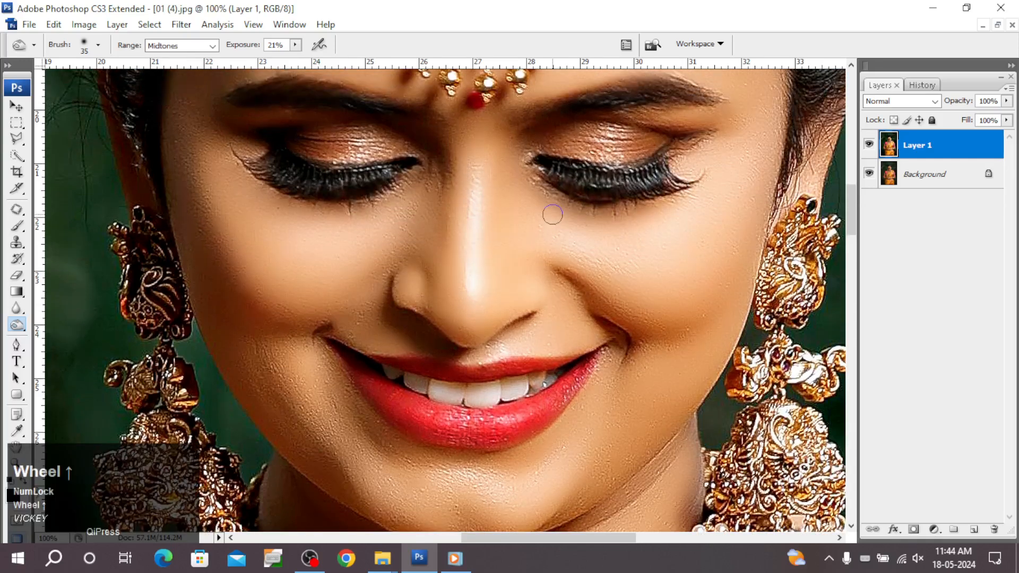
{"action": "left_click", "coordinate": [53, 24]}
{"action": "left_click", "coordinate": [69, 84]}
{"action": "left_click_drag", "start_coordinate": [761, 183], "coordinate": [730, 183]}
{"action": "left_click", "coordinate": [790, 165]}
Step: Reopen the Portraiture filter and choose the Smoothing: High preset
{"action": "left_click", "coordinate": [192, 28]}
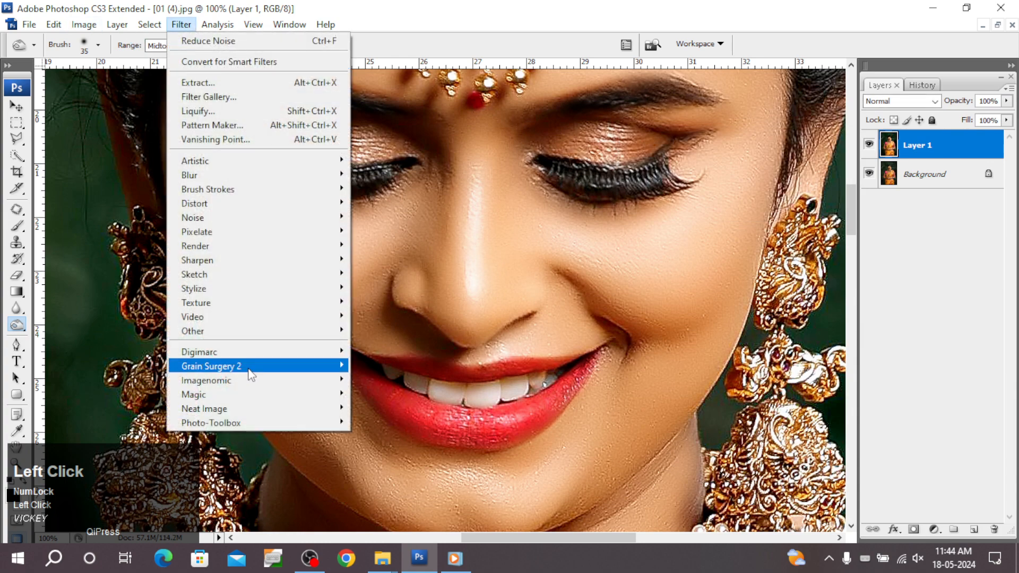
{"action": "mouse_move", "coordinate": [250, 380]}
{"action": "left_click", "coordinate": [371, 396]}
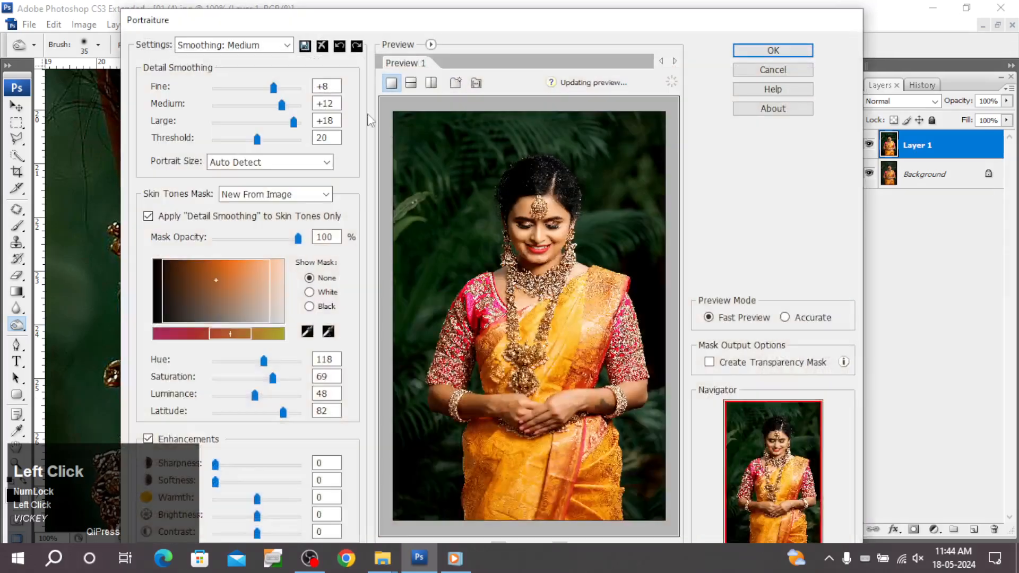
{"action": "left_click", "coordinate": [287, 45]}
{"action": "left_click", "coordinate": [267, 109]}
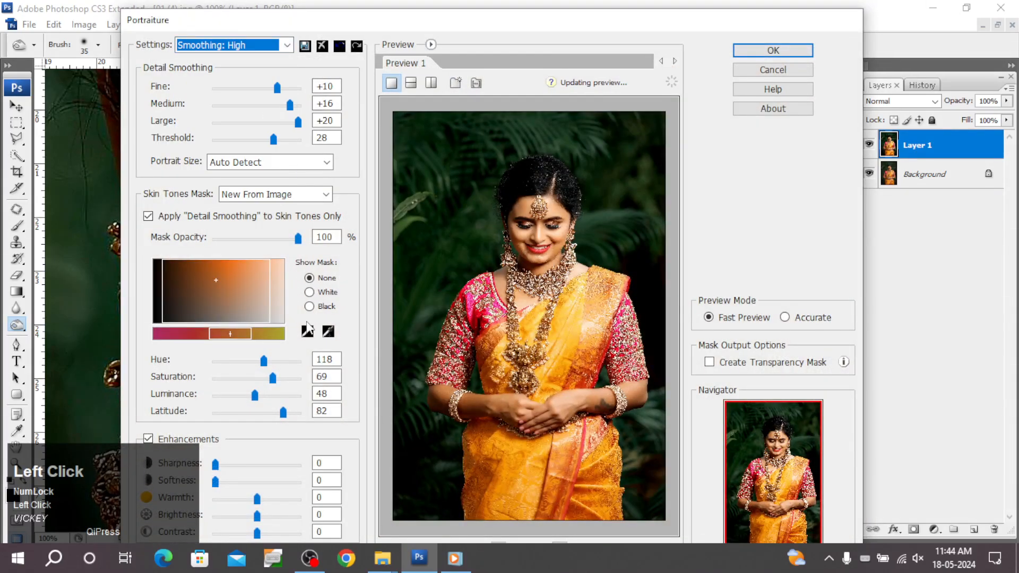
Step: Sample the facial skin tones for the Portraiture mask and apply the high smoothing
{"action": "left_click", "coordinate": [308, 332]}
{"action": "left_click", "coordinate": [565, 223], "text": "ctrl"}
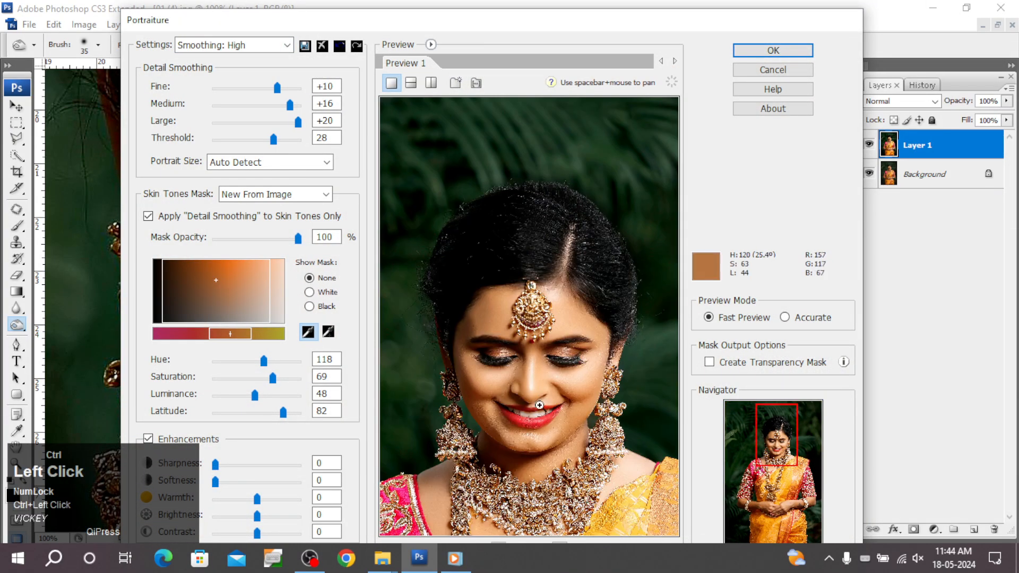
{"action": "left_click", "coordinate": [565, 223], "text": "ctrl"}
{"action": "left_click", "coordinate": [437, 342]}
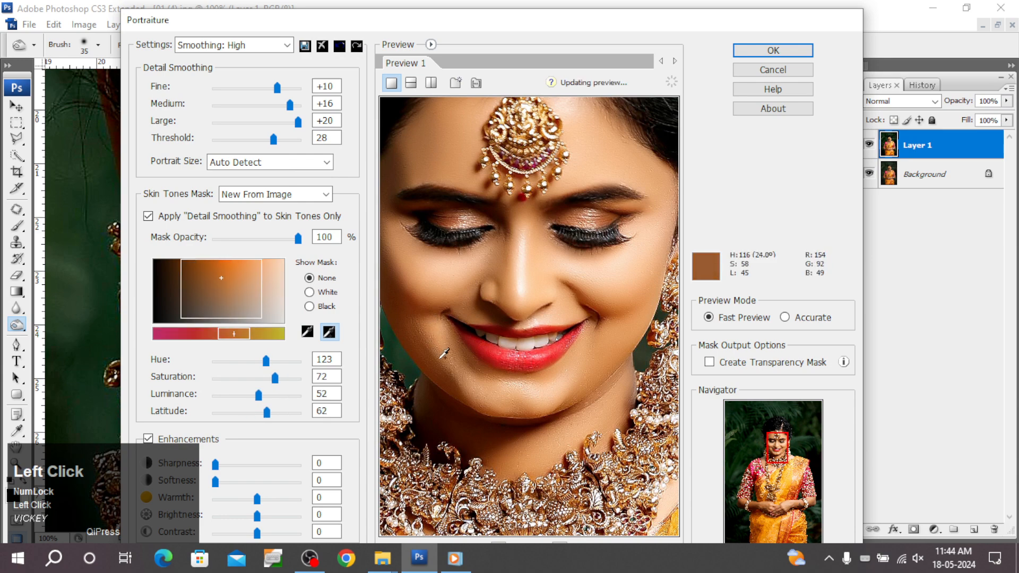
{"action": "left_click", "coordinate": [627, 325]}
{"action": "key", "text": "Return"}
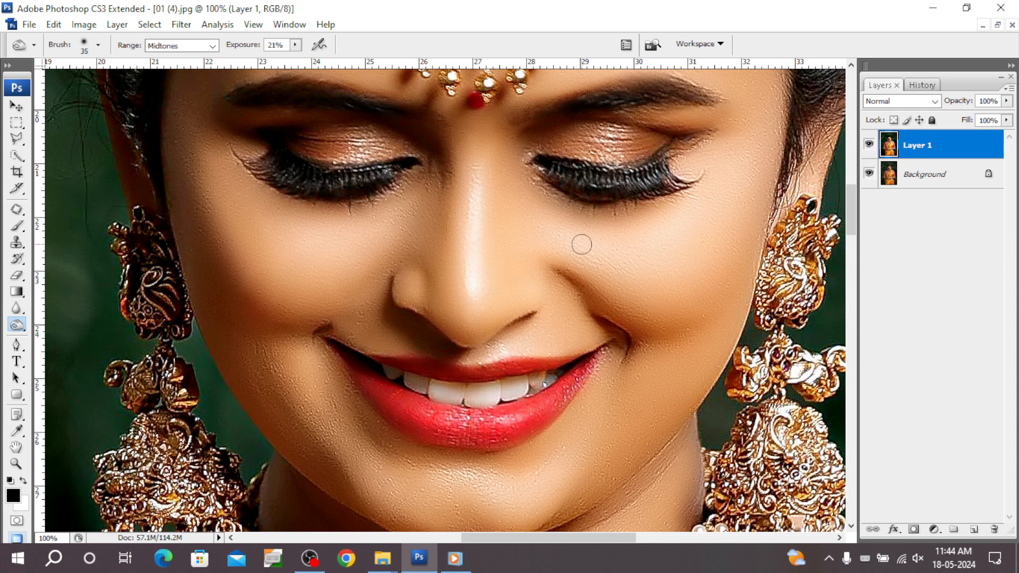
Step: Fade the Portraiture smoothing to 67% opacity in Normal mode
{"action": "key", "text": "ctrl"}
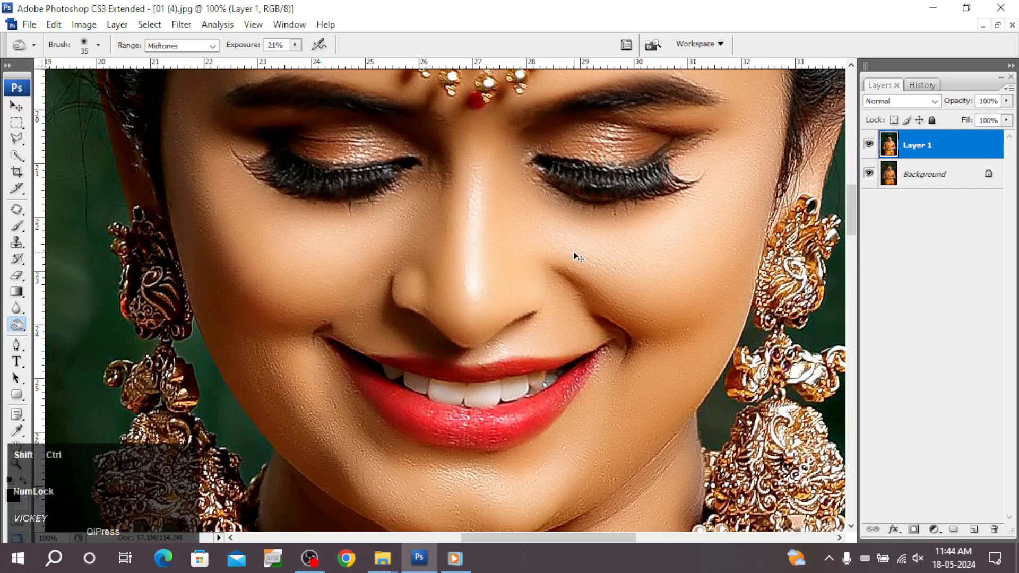
{"action": "key", "text": "ctrl+shift+f"}
{"action": "type", "text": "67"}
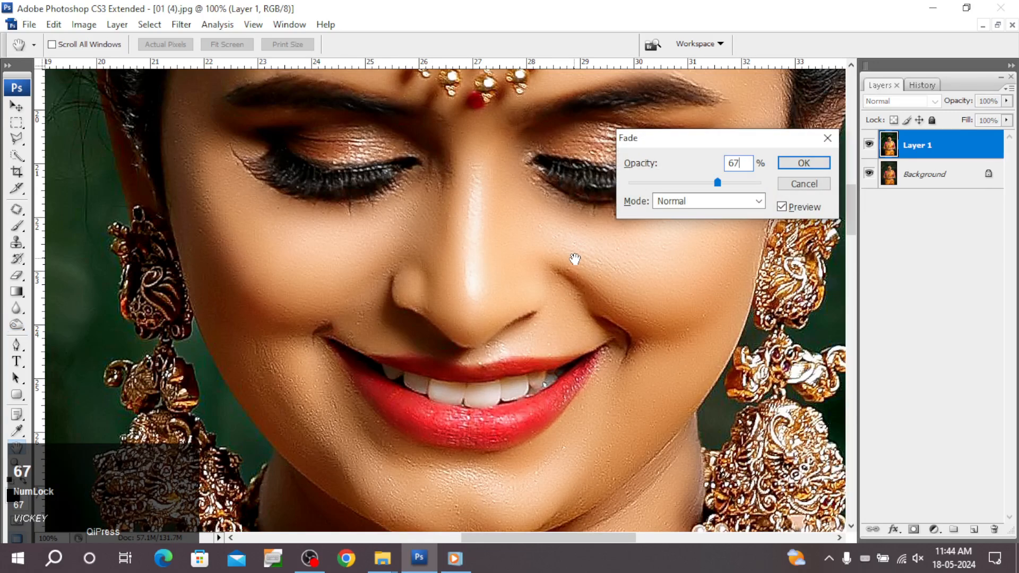
{"action": "key", "text": "Return"}
Step: Apply the Photo-Toolbox SkinFiner filter to the layer with automatic skin colour and smoothing amount 65
{"action": "key", "text": "alt+t"}
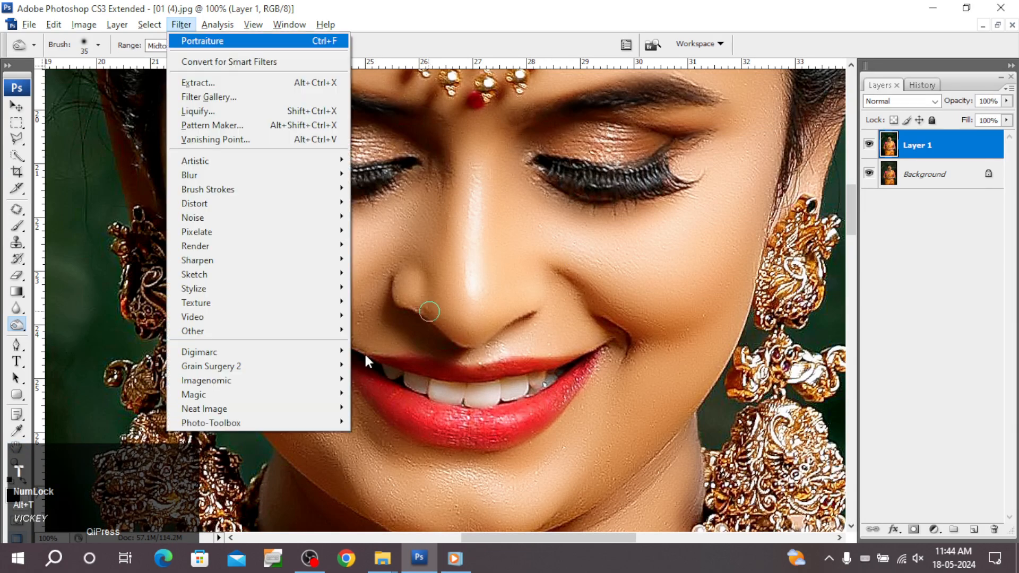
{"action": "left_click", "coordinate": [286, 420]}
{"action": "left_click", "coordinate": [368, 421]}
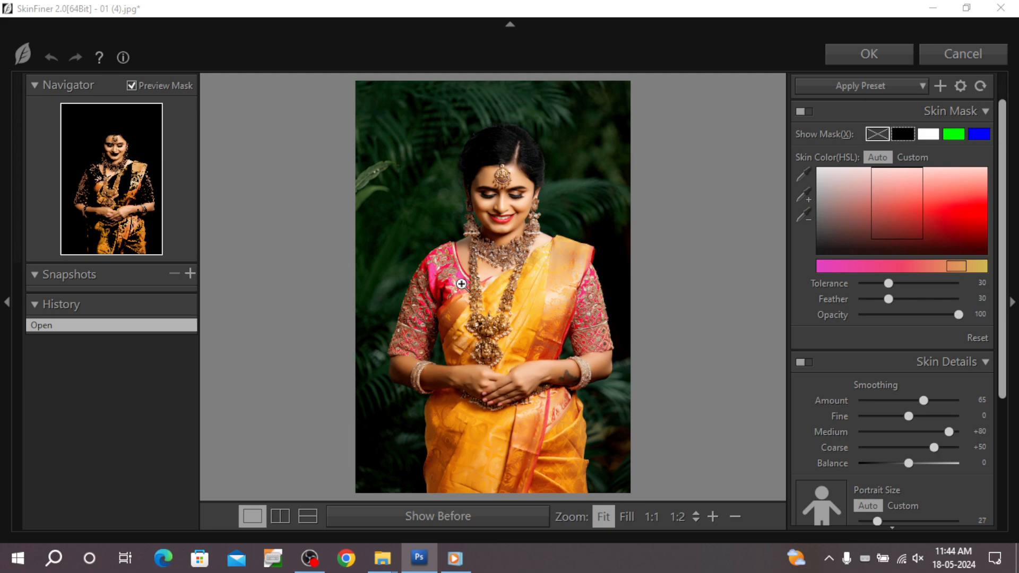
{"action": "key", "text": "Return"}
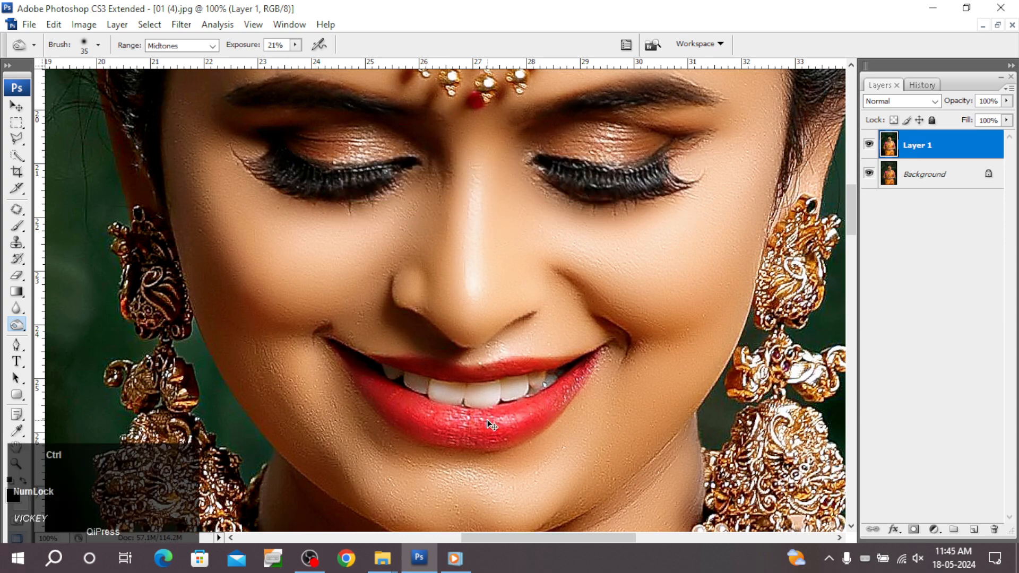
Step: Fade the SkinFiner smoothing to a lower opacity in Normal mode
{"action": "key", "text": "ctrl+shift+f"}
{"action": "left_click", "coordinate": [635, 189]}
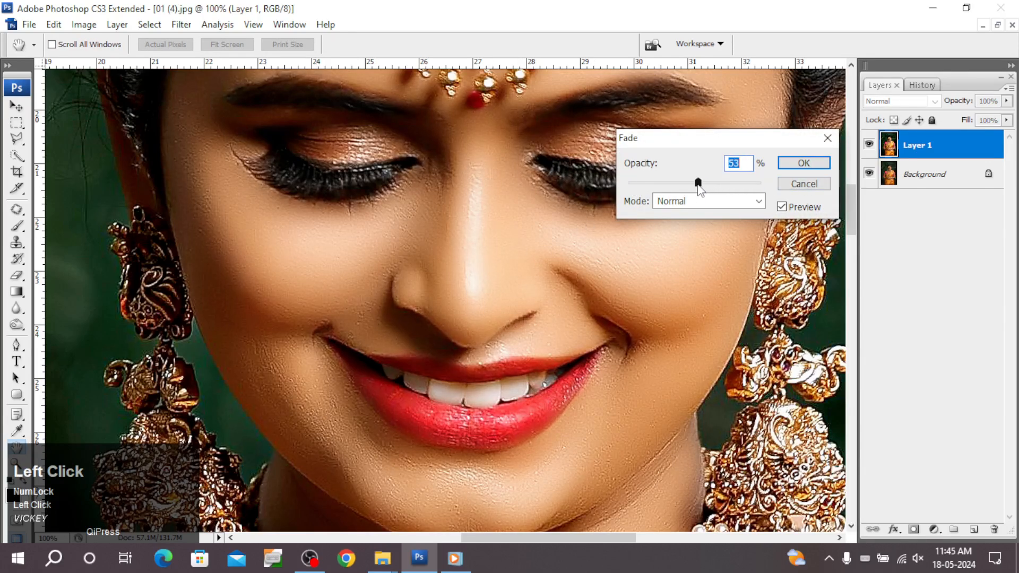
{"action": "left_click_drag", "start_coordinate": [755, 187], "coordinate": [679, 185]}
{"action": "left_click", "coordinate": [803, 163]}
Step: Compare the retouched Layer 1 with the original Background across the head and shoulders by toggling layer visibility
{"action": "key", "text": "ctrl+0"}
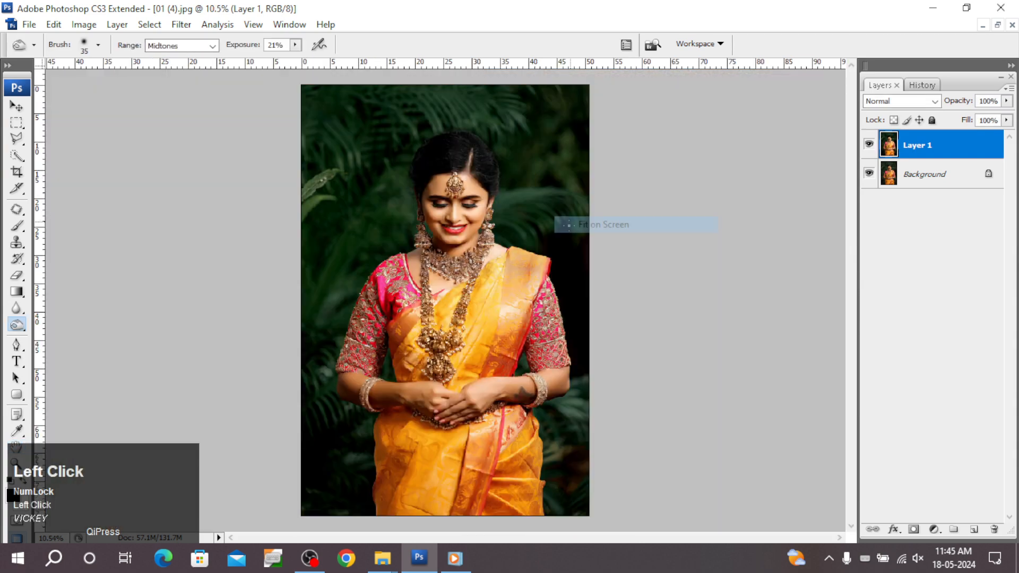
{"action": "key", "text": "ctrl"}
{"action": "left_click_drag", "start_coordinate": [531, 271], "coordinate": [531, 271]}
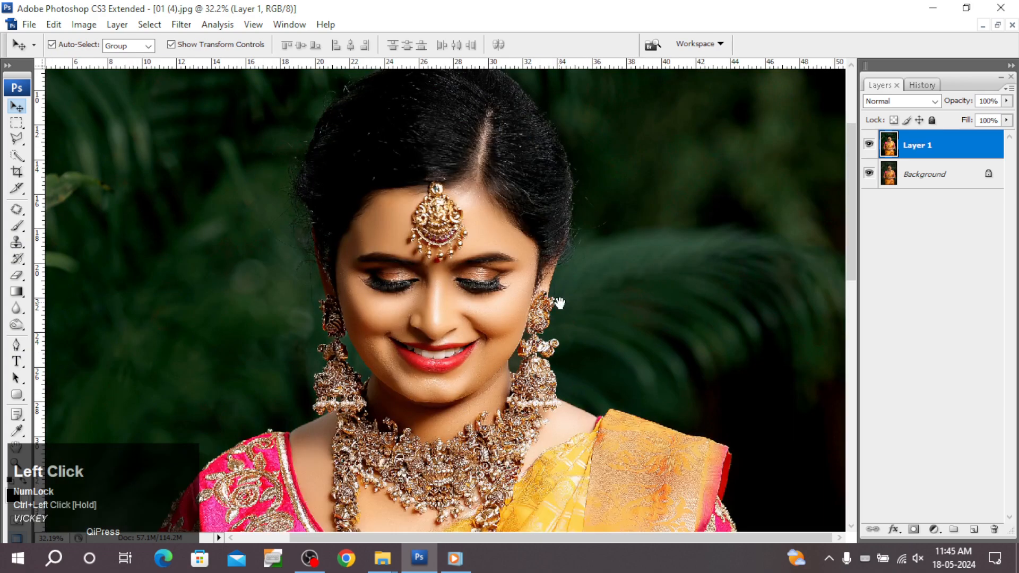
{"action": "left_click", "coordinate": [869, 173]}
{"action": "left_click", "coordinate": [868, 145]}
{"action": "left_click", "coordinate": [869, 145]}
{"action": "left_click", "coordinate": [869, 145]}
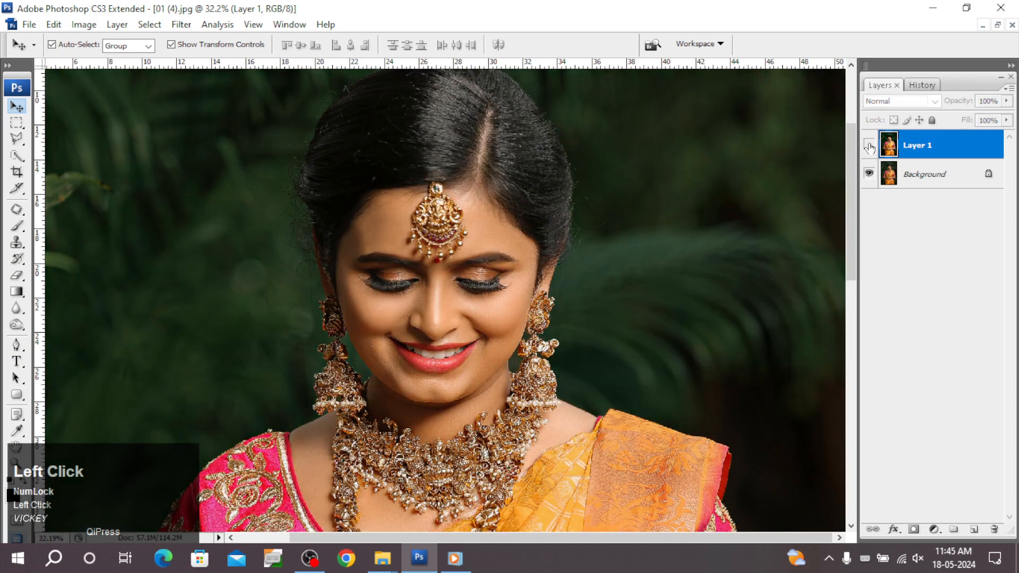
{"action": "left_click", "coordinate": [869, 145]}
{"action": "left_click", "coordinate": [869, 145]}
{"action": "left_click", "coordinate": [869, 145]}
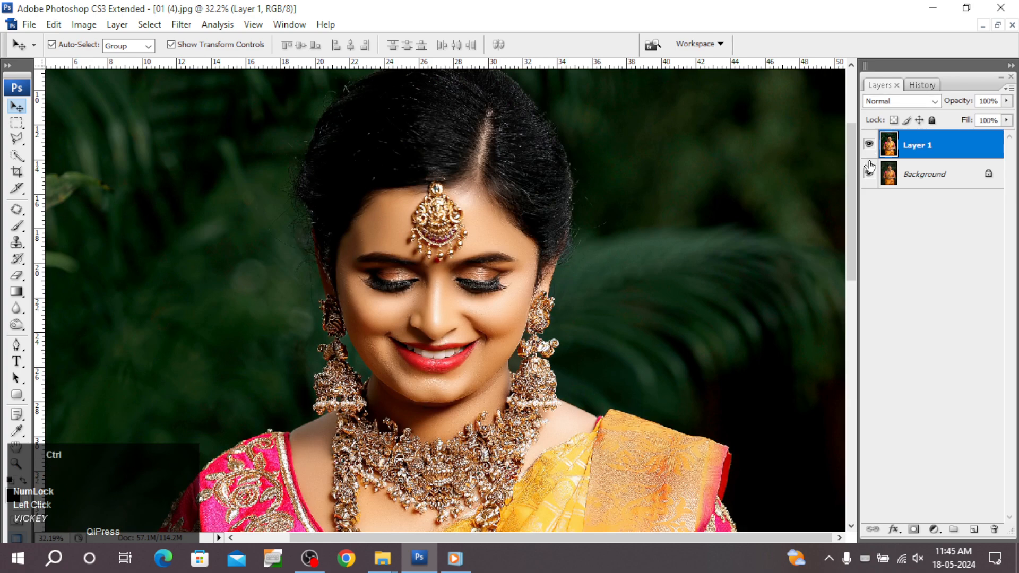
Step: Brighten Layer 1 with a Levels adjustment, raising the RGB midtone input to about 1.15
{"action": "key", "text": "ctrl+l"}
{"action": "left_click_drag", "start_coordinate": [821, 396], "coordinate": [809, 397]}
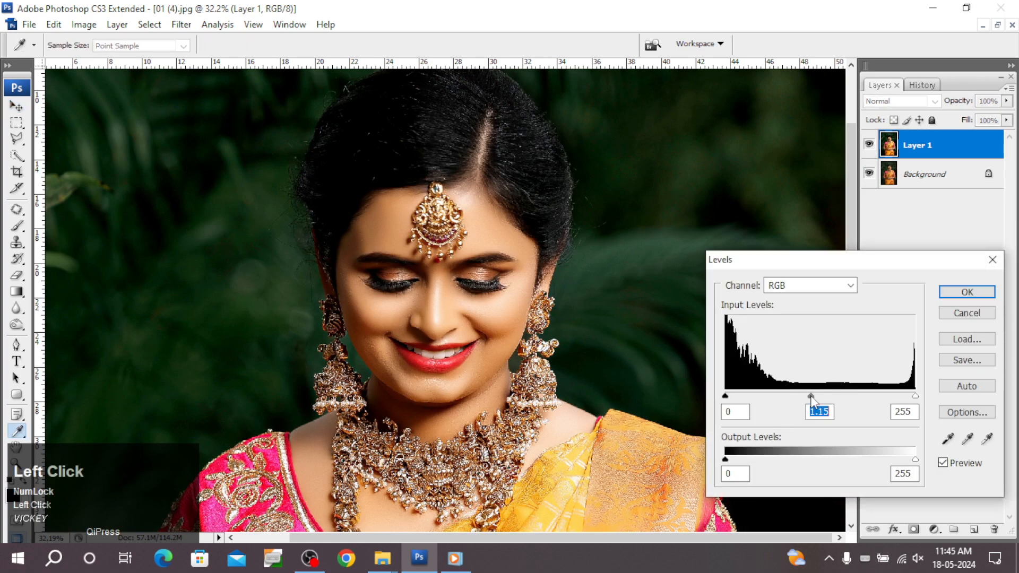
{"action": "key", "text": "Return"}
{"action": "key", "text": "v"}
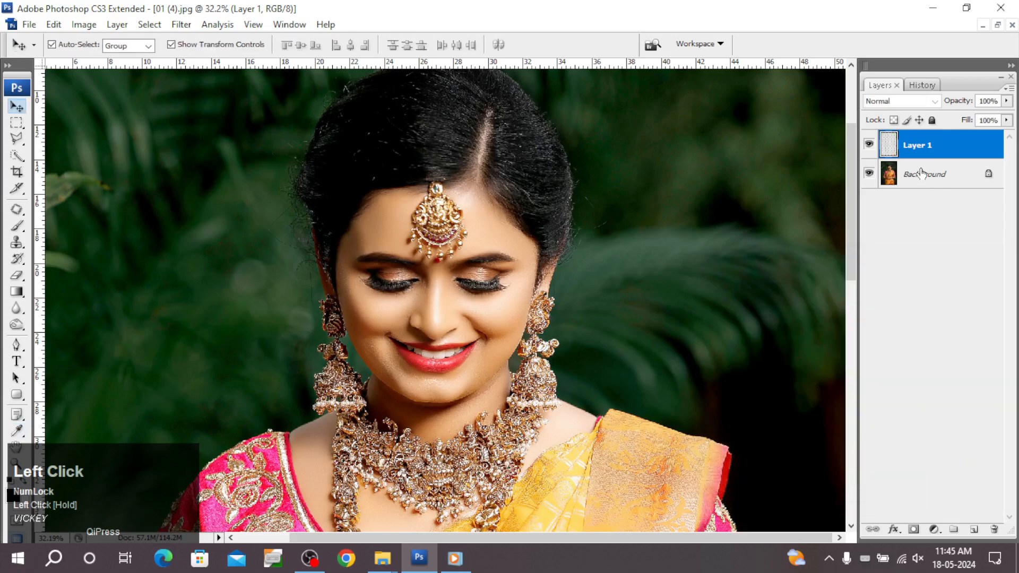
Step: Toggle Layer 1's visibility repeatedly to examine the brightened retouch against the original portrait
{"action": "left_click", "coordinate": [869, 145]}
{"action": "left_click", "coordinate": [869, 145]}
{"action": "left_click", "coordinate": [869, 145]}
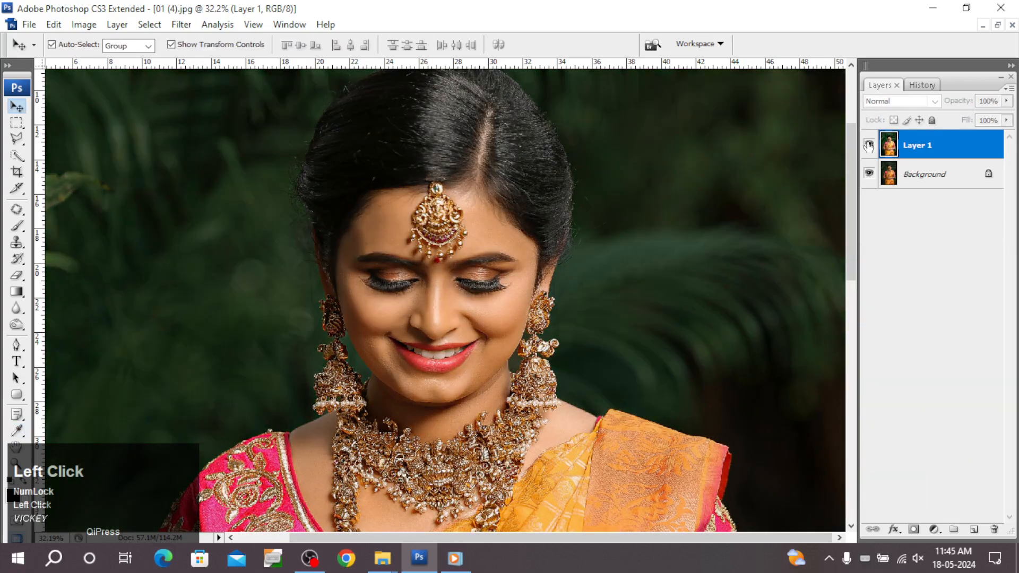
{"action": "left_click", "coordinate": [869, 145]}
{"action": "left_click", "coordinate": [869, 145]}
{"action": "left_click", "coordinate": [869, 145]}
{"action": "left_click", "coordinate": [869, 145]}
{"action": "left_click", "coordinate": [869, 144]}
{"action": "left_click", "coordinate": [869, 145]}
{"action": "left_click", "coordinate": [869, 145]}
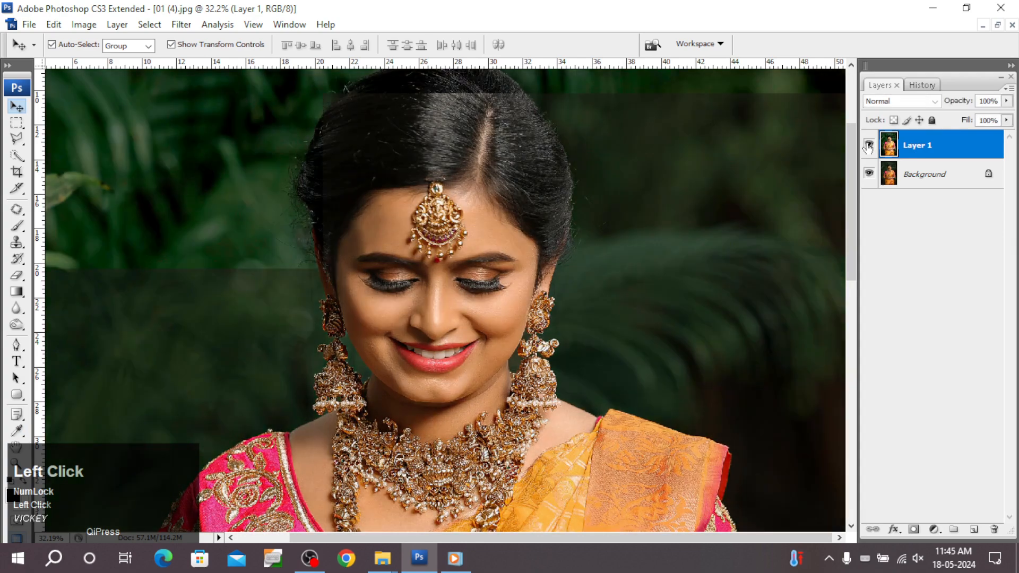
Step: Examine the face close up, comparing the skin retouch with the original by hiding and showing Layer 1
{"action": "left_click", "coordinate": [472, 276], "text": "ctrl"}
{"action": "left_click_drag", "start_coordinate": [473, 276], "coordinate": [476, 287]}
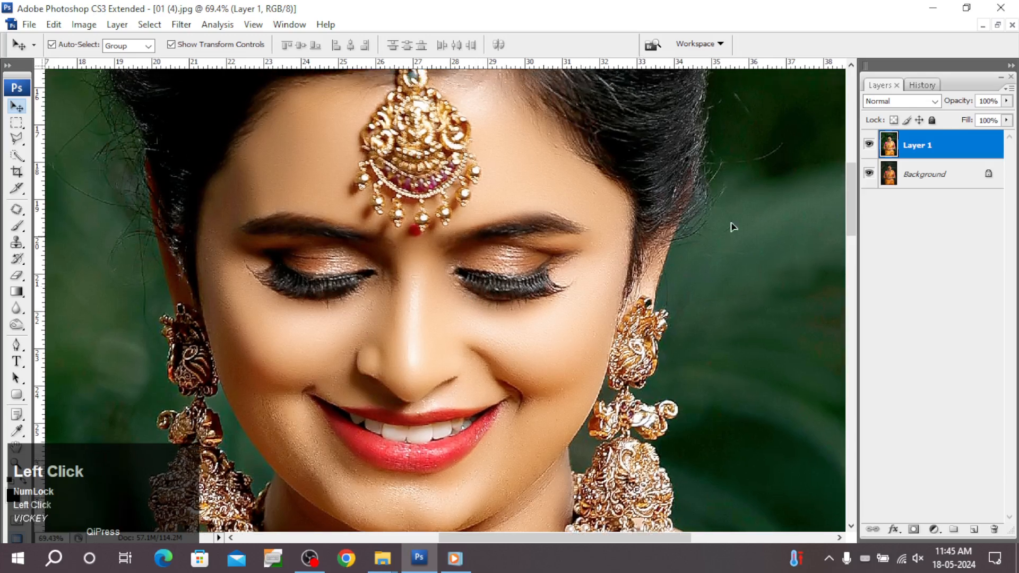
{"action": "left_click", "coordinate": [869, 145]}
{"action": "left_click", "coordinate": [869, 145]}
{"action": "left_click", "coordinate": [869, 145]}
{"action": "left_click", "coordinate": [869, 145]}
Step: Smooth the skin between the nose and the left mouth corner using the Smudge tool with a size 40 brush at 50% strength
{"action": "key", "text": "space"}
{"action": "mouse_move", "coordinate": [240, 340]}
{"action": "left_mouse_down"}
{"action": "mouse_move", "coordinate": [557, 521]}
{"action": "mouse_move", "coordinate": [690, 541]}
{"action": "left_mouse_up"}
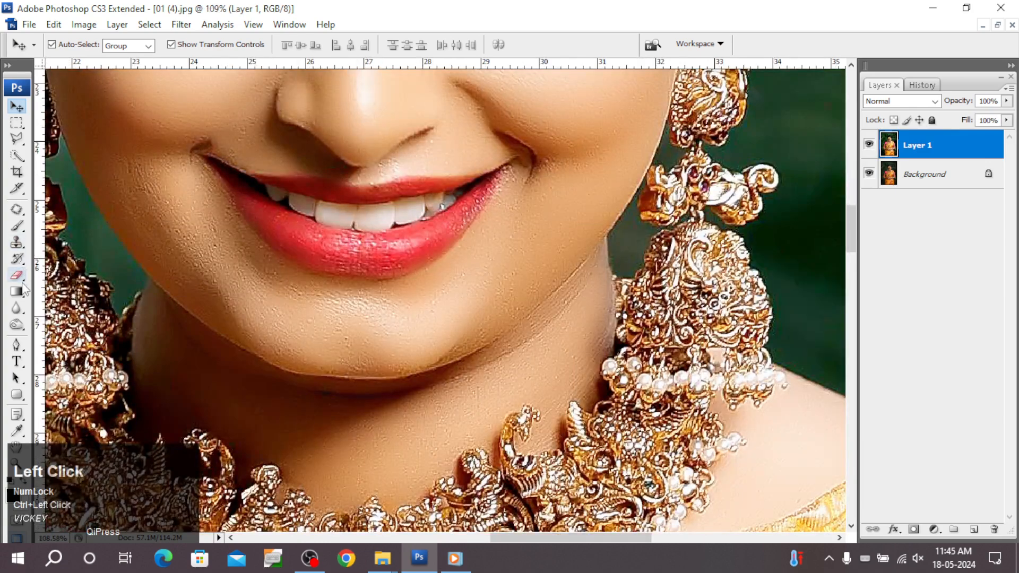
{"action": "right_click", "coordinate": [16, 308]}
{"action": "left_click", "coordinate": [130, 336]}
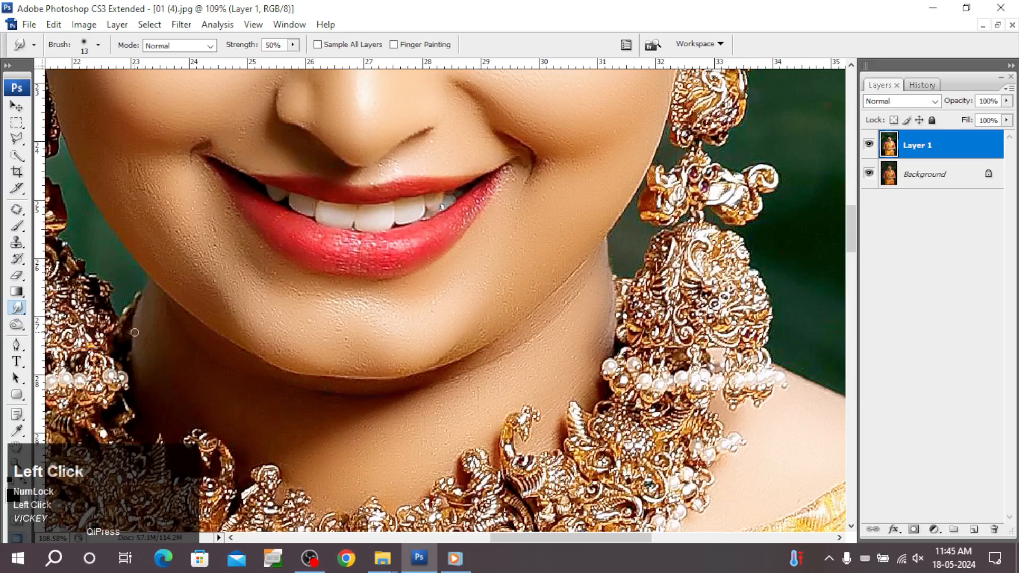
{"action": "scroll", "coordinate": [219, 310], "scroll_direction": "up", "scroll_amount": 1}
{"action": "key", "text": "bracketright"}
{"action": "key", "text": "bracketright"}
{"action": "key", "text": "bracketright"}
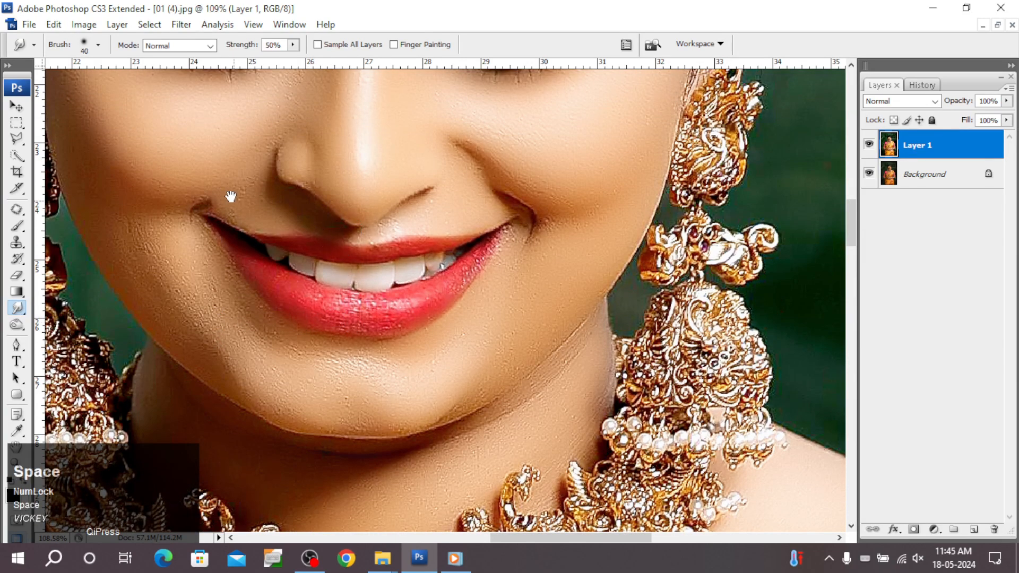
{"action": "left_click_drag", "start_coordinate": [125, 122], "coordinate": [525, 261]}
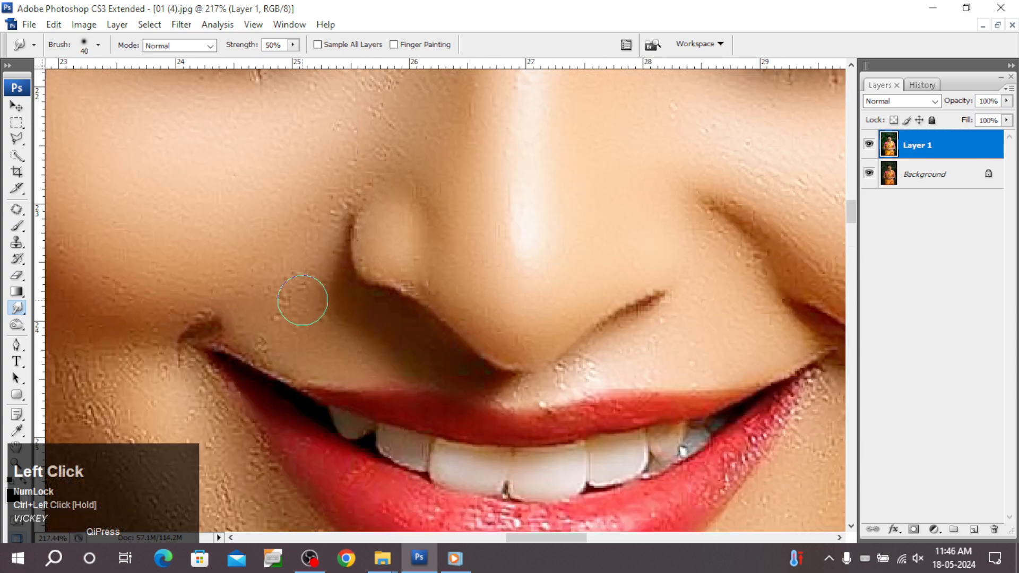
{"action": "mouse_move", "coordinate": [303, 300]}
{"action": "left_mouse_down"}
{"action": "mouse_move", "coordinate": [281, 291]}
{"action": "mouse_move", "coordinate": [268, 324]}
{"action": "left_mouse_up"}
Step: Set the Smudge strength to 20% and smooth the skin above the left mouth corner and around the left nostril
{"action": "left_click", "coordinate": [293, 45]}
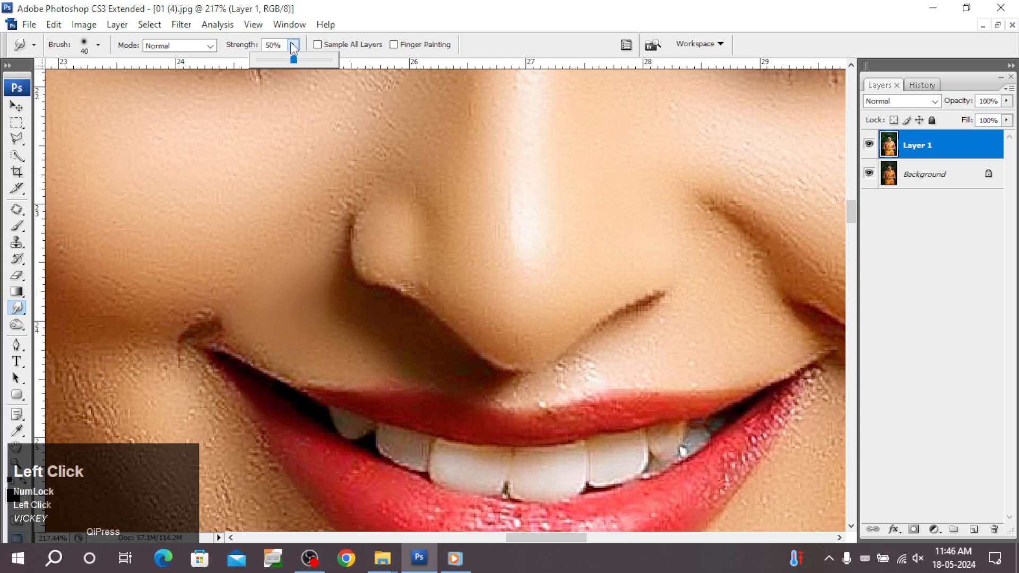
{"action": "left_click", "coordinate": [346, 342]}
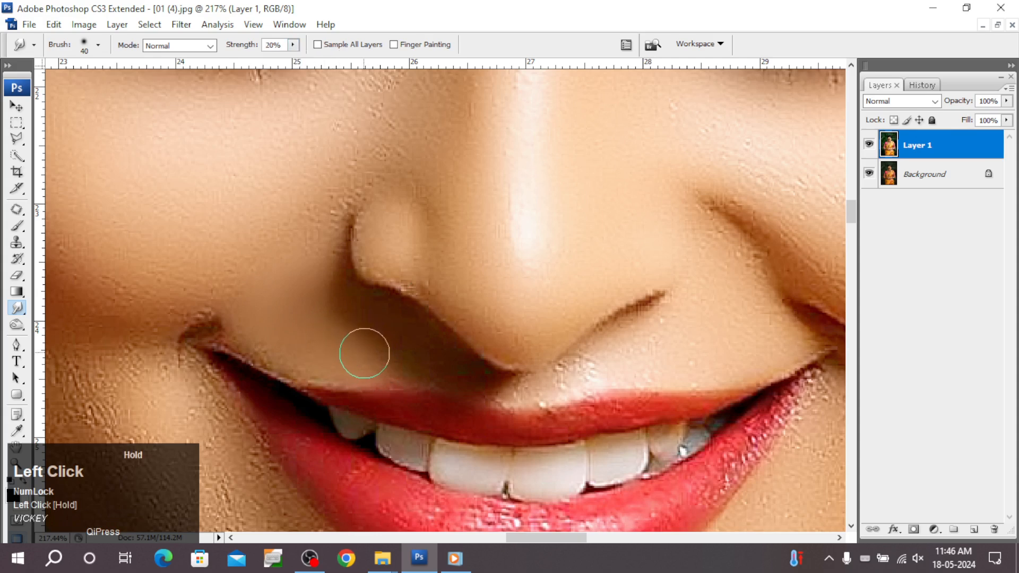
{"action": "left_click_drag", "start_coordinate": [364, 353], "coordinate": [320, 360]}
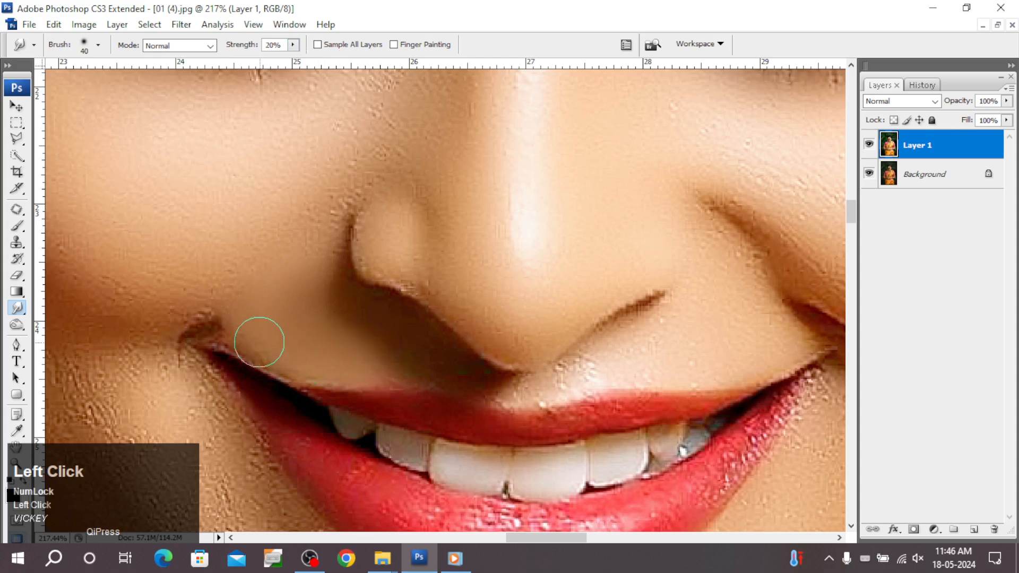
{"action": "left_click_drag", "start_coordinate": [320, 219], "coordinate": [332, 196]}
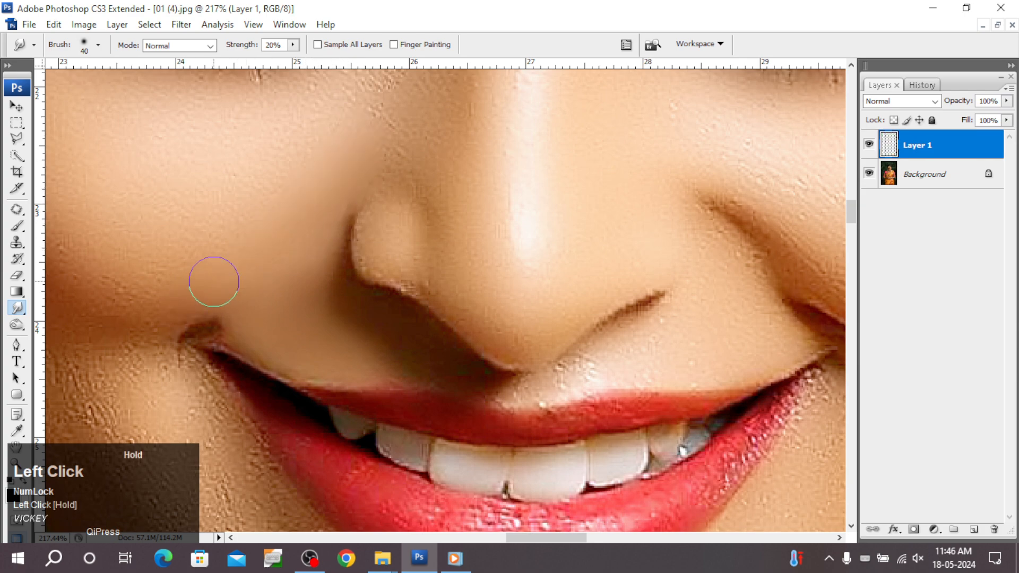
{"action": "left_click_drag", "start_coordinate": [395, 232], "coordinate": [414, 259]}
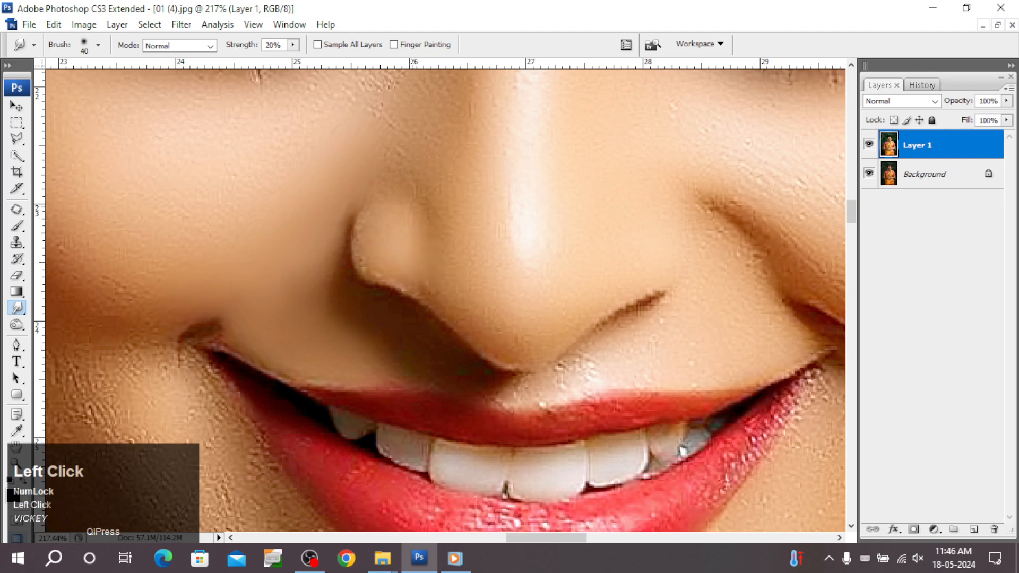
{"action": "mouse_move", "coordinate": [408, 209]}
{"action": "left_mouse_down"}
{"action": "mouse_move", "coordinate": [392, 193]}
{"action": "mouse_move", "coordinate": [372, 232]}
{"action": "mouse_move", "coordinate": [373, 272]}
{"action": "mouse_move", "coordinate": [383, 264]}
{"action": "mouse_move", "coordinate": [417, 276]}
{"action": "left_mouse_up"}
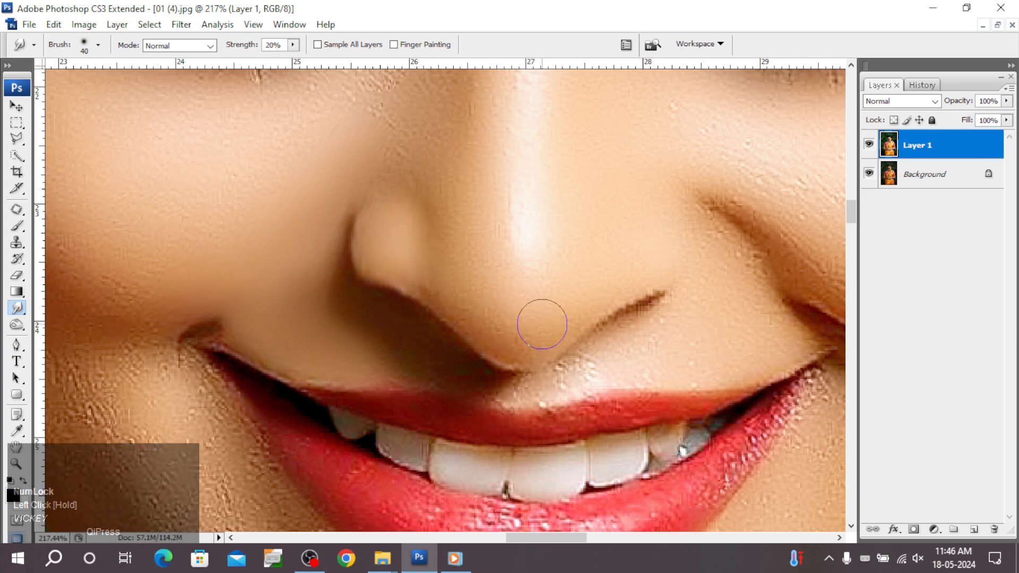
Step: Smudge the skin texture smooth along the upper lip, the nose and the inner side of the right smile fold
{"action": "left_click_drag", "start_coordinate": [587, 381], "coordinate": [623, 361]}
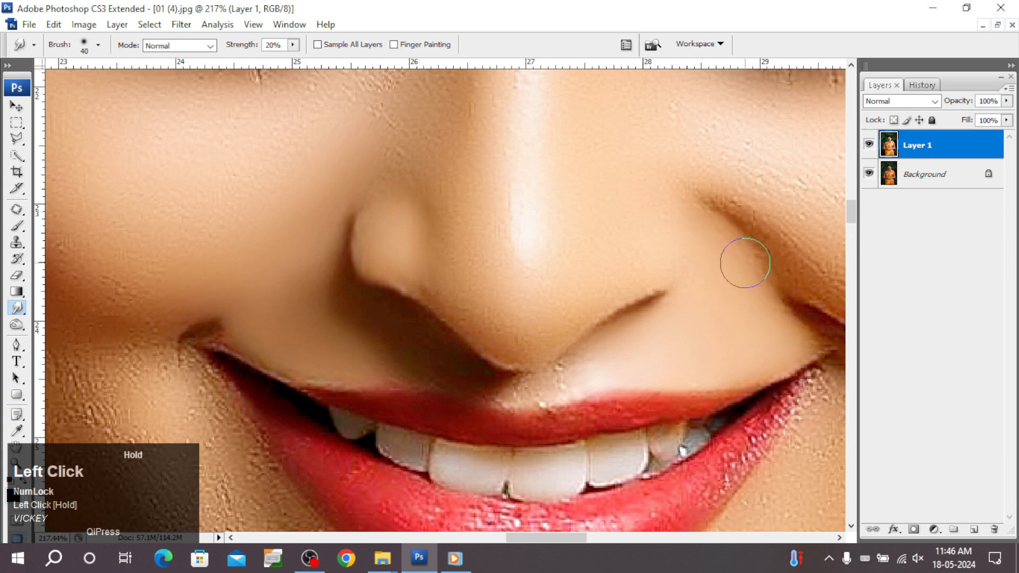
{"action": "mouse_move", "coordinate": [663, 238]}
{"action": "left_mouse_down"}
{"action": "mouse_move", "coordinate": [604, 248]}
{"action": "mouse_move", "coordinate": [600, 267]}
{"action": "mouse_move", "coordinate": [544, 296]}
{"action": "left_mouse_up"}
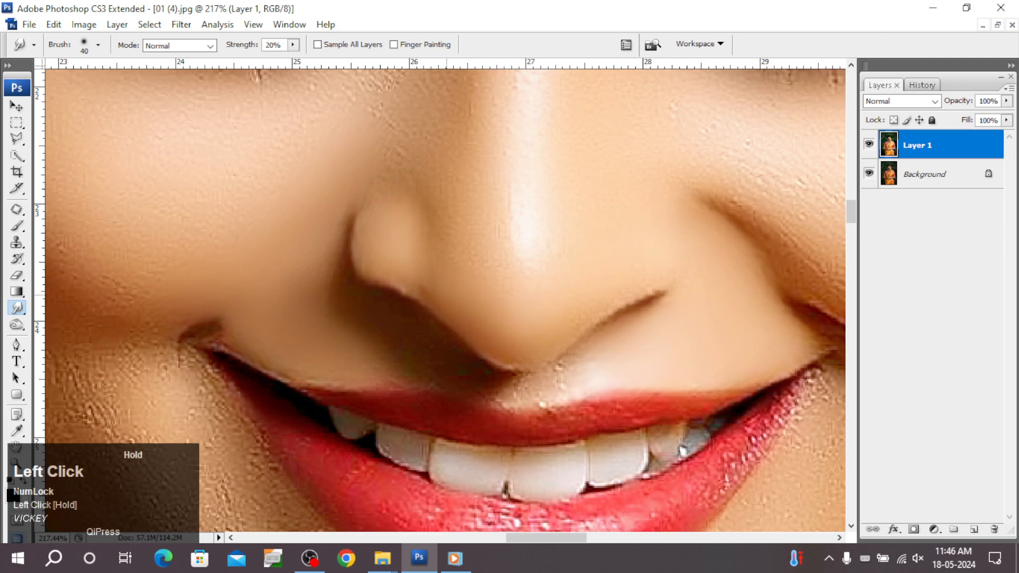
{"action": "left_click_drag", "start_coordinate": [362, 201], "coordinate": [342, 255]}
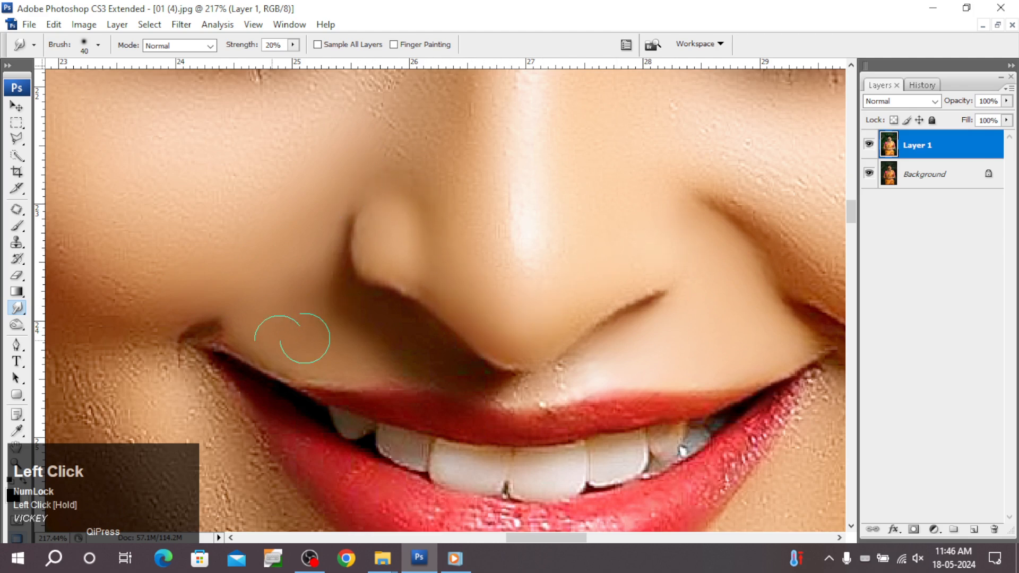
{"action": "mouse_move", "coordinate": [238, 331]}
{"action": "left_mouse_down"}
{"action": "mouse_move", "coordinate": [334, 370]}
{"action": "mouse_move", "coordinate": [399, 355]}
{"action": "mouse_move", "coordinate": [516, 395]}
{"action": "mouse_move", "coordinate": [565, 385]}
{"action": "mouse_move", "coordinate": [510, 395]}
{"action": "mouse_move", "coordinate": [376, 366]}
{"action": "left_mouse_up"}
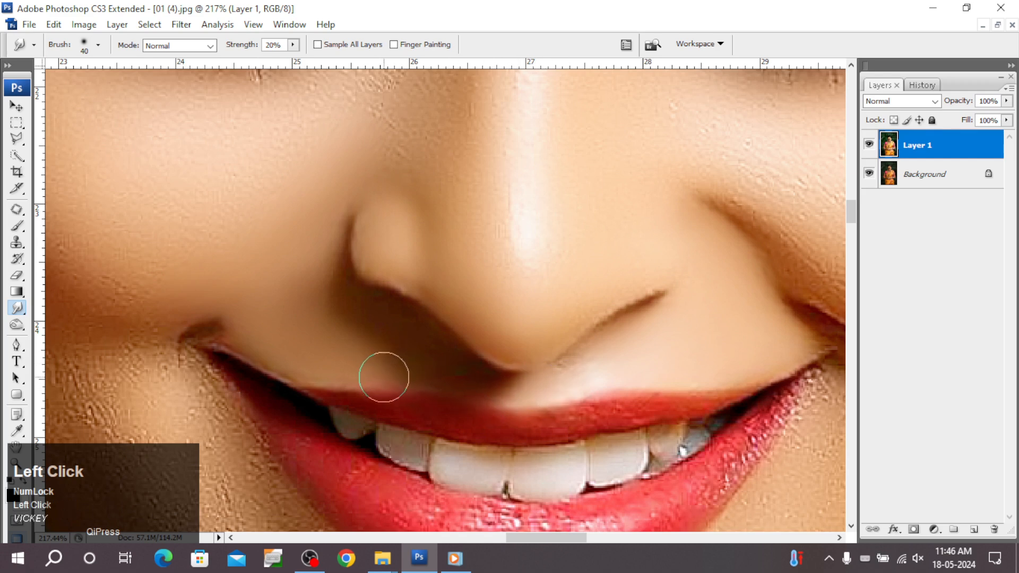
Step: Smudge the lower left cheek and the skin beside the left mouth corner smooth
{"action": "key", "text": "space"}
{"action": "left_click_drag", "start_coordinate": [277, 285], "coordinate": [381, 263]}
{"action": "left_click_drag", "start_coordinate": [259, 263], "coordinate": [242, 253]}
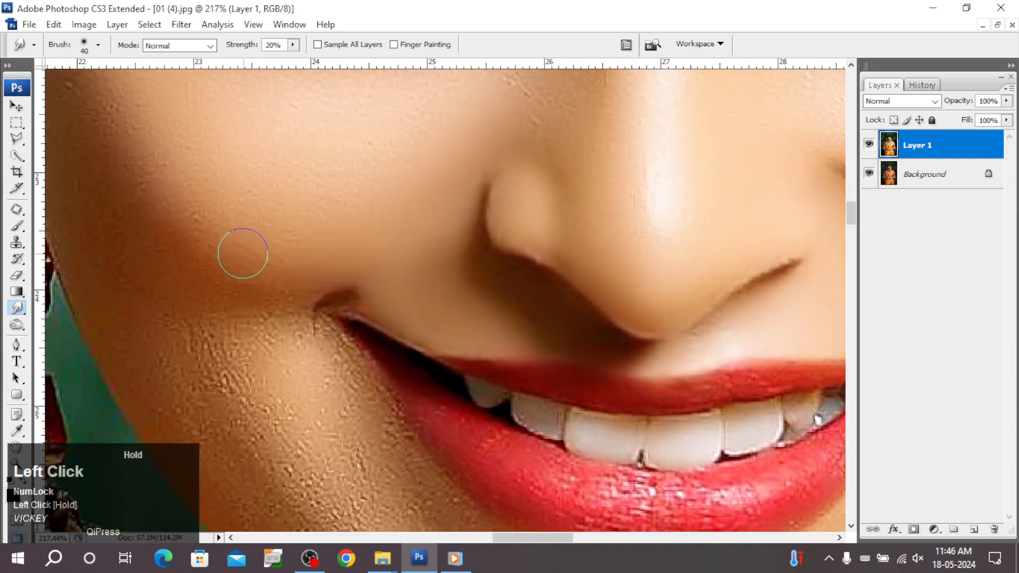
{"action": "mouse_move", "coordinate": [236, 302]}
{"action": "left_mouse_down"}
{"action": "mouse_move", "coordinate": [328, 340]}
{"action": "mouse_move", "coordinate": [342, 358]}
{"action": "mouse_move", "coordinate": [334, 342]}
{"action": "mouse_move", "coordinate": [343, 376]}
{"action": "left_mouse_up"}
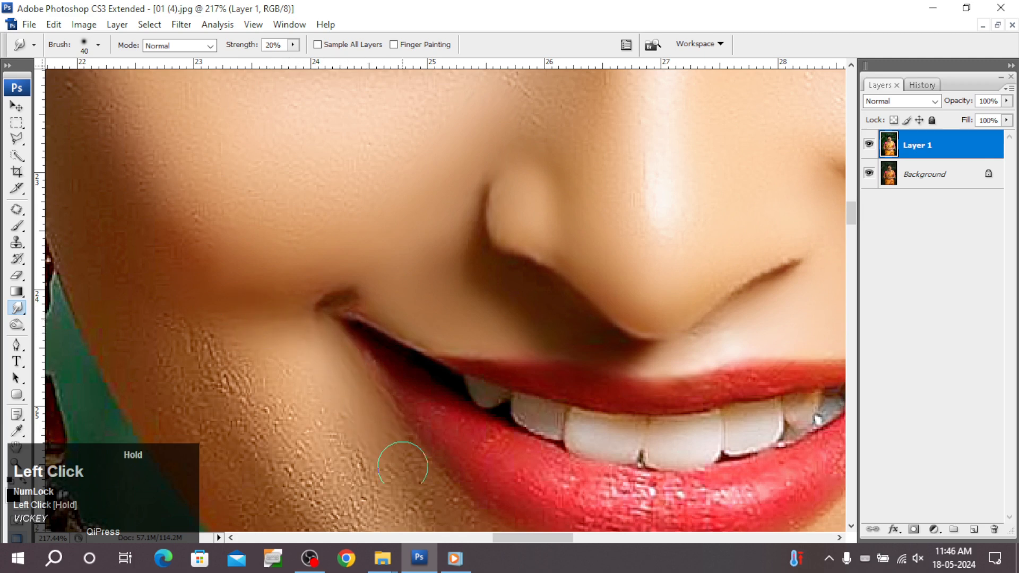
{"action": "mouse_move", "coordinate": [369, 482]}
{"action": "left_mouse_down"}
{"action": "mouse_move", "coordinate": [210, 362]}
{"action": "mouse_move", "coordinate": [245, 406]}
{"action": "left_mouse_up"}
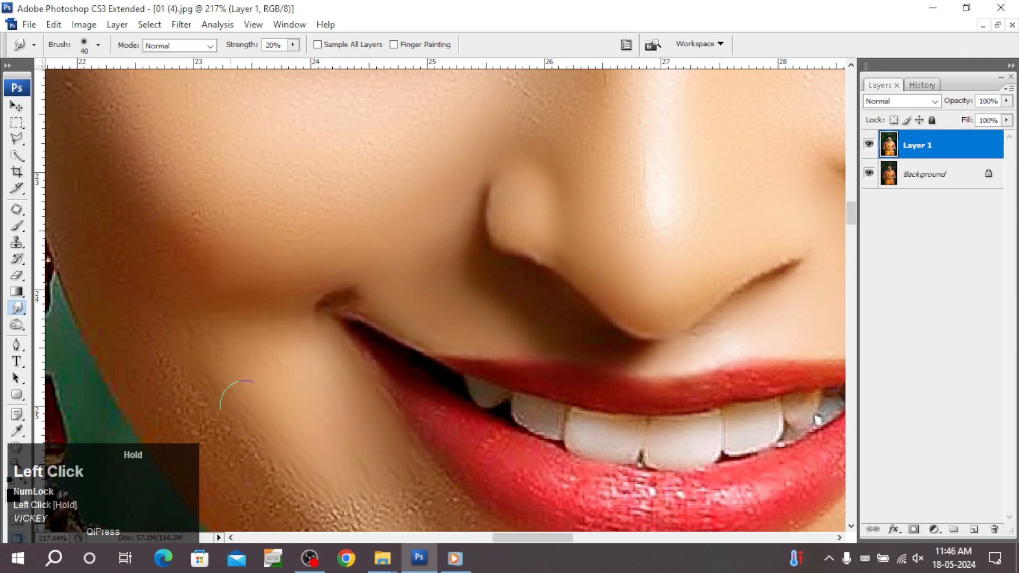
{"action": "left_click_drag", "start_coordinate": [248, 361], "coordinate": [166, 347]}
Step: Enlarge the Smudge brush to 70 and smooth the left jaw area and the skin beneath the lower lip
{"action": "key", "text": "space"}
{"action": "left_click_drag", "start_coordinate": [326, 394], "coordinate": [295, 221]}
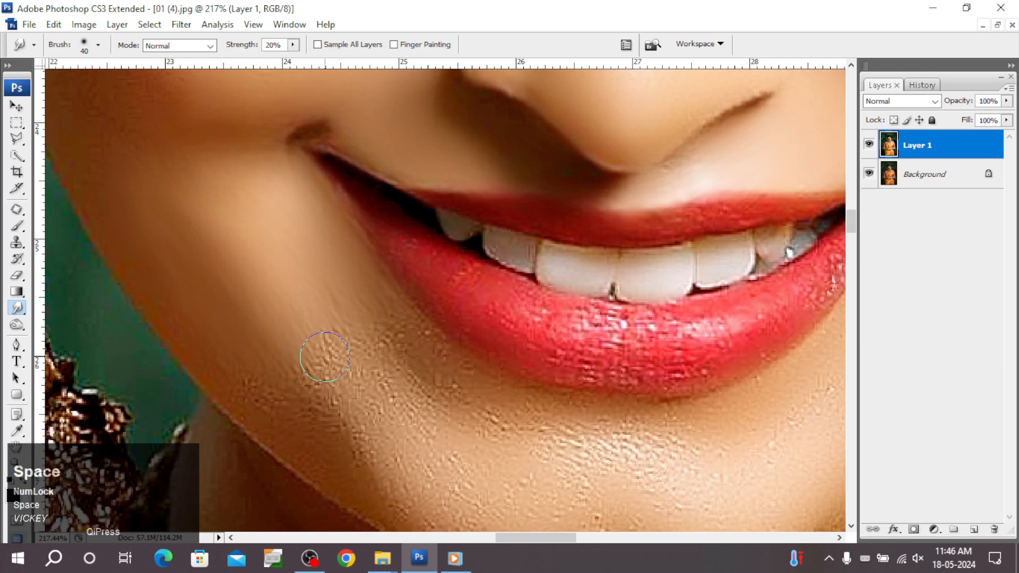
{"action": "key", "text": "bracketright"}
{"action": "key", "text": "bracketright"}
{"action": "key", "text": "bracketright"}
{"action": "key", "text": "bracketright"}
{"action": "left_click_drag", "start_coordinate": [330, 321], "coordinate": [341, 335]}
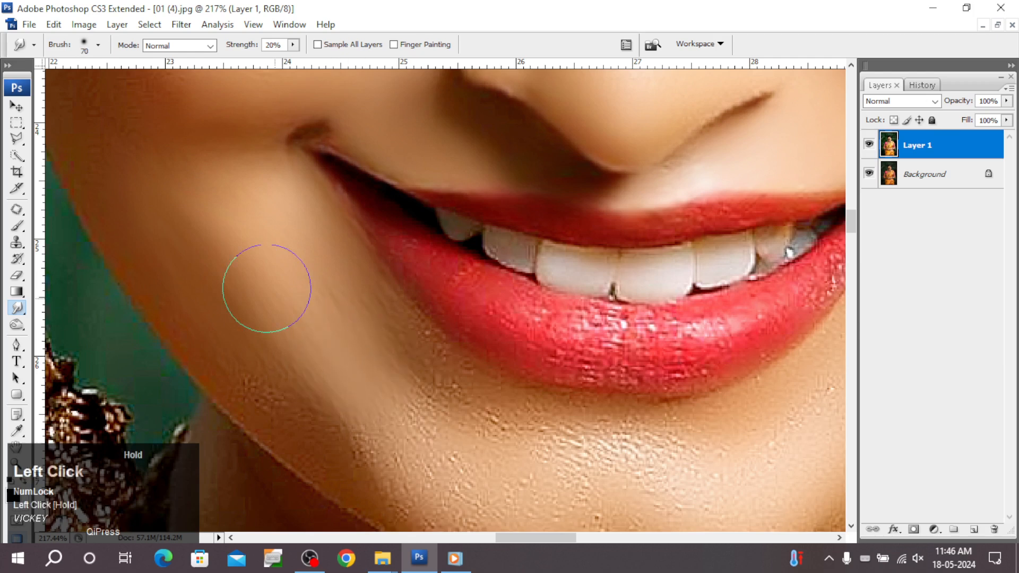
{"action": "mouse_move", "coordinate": [267, 288]}
{"action": "left_mouse_down"}
{"action": "mouse_move", "coordinate": [326, 421]}
{"action": "mouse_move", "coordinate": [314, 447]}
{"action": "mouse_move", "coordinate": [218, 353]}
{"action": "mouse_move", "coordinate": [330, 413]}
{"action": "mouse_move", "coordinate": [394, 471]}
{"action": "mouse_move", "coordinate": [427, 461]}
{"action": "mouse_move", "coordinate": [384, 345]}
{"action": "mouse_move", "coordinate": [451, 383]}
{"action": "mouse_move", "coordinate": [333, 255]}
{"action": "mouse_move", "coordinate": [470, 442]}
{"action": "mouse_move", "coordinate": [463, 406]}
{"action": "mouse_move", "coordinate": [560, 444]}
{"action": "mouse_move", "coordinate": [623, 436]}
{"action": "mouse_move", "coordinate": [565, 434]}
{"action": "mouse_move", "coordinate": [703, 444]}
{"action": "mouse_move", "coordinate": [610, 453]}
{"action": "mouse_move", "coordinate": [619, 266]}
{"action": "left_mouse_up"}
Step: Smudge the chin and its lower contour to even out the rough skin texture
{"action": "key", "text": "space"}
{"action": "mouse_move", "coordinate": [375, 330]}
{"action": "left_mouse_down"}
{"action": "mouse_move", "coordinate": [406, 375]}
{"action": "mouse_move", "coordinate": [319, 247]}
{"action": "mouse_move", "coordinate": [283, 255]}
{"action": "mouse_move", "coordinate": [329, 272]}
{"action": "mouse_move", "coordinate": [318, 284]}
{"action": "mouse_move", "coordinate": [333, 259]}
{"action": "left_mouse_up"}
{"action": "left_click_drag", "start_coordinate": [266, 224], "coordinate": [336, 296]}
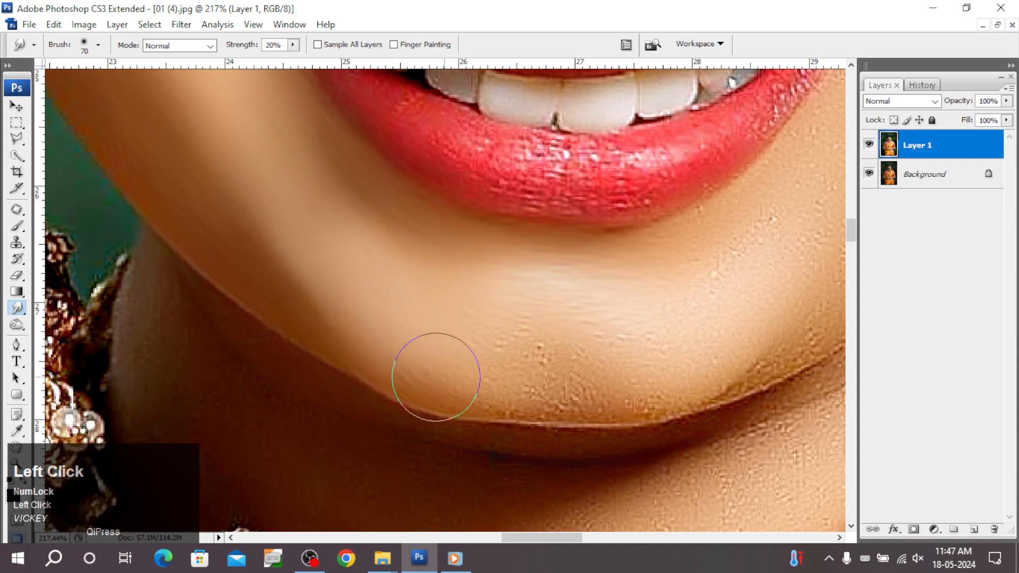
{"action": "mouse_move", "coordinate": [578, 364]}
{"action": "left_mouse_down"}
{"action": "mouse_move", "coordinate": [607, 402]}
{"action": "mouse_move", "coordinate": [657, 424]}
{"action": "mouse_move", "coordinate": [650, 412]}
{"action": "mouse_move", "coordinate": [658, 434]}
{"action": "mouse_move", "coordinate": [571, 400]}
{"action": "mouse_move", "coordinate": [505, 408]}
{"action": "mouse_move", "coordinate": [679, 403]}
{"action": "left_mouse_up"}
{"action": "mouse_move", "coordinate": [785, 372]}
{"action": "left_mouse_down"}
{"action": "mouse_move", "coordinate": [738, 366]}
{"action": "mouse_move", "coordinate": [706, 338]}
{"action": "mouse_move", "coordinate": [559, 347]}
{"action": "mouse_move", "coordinate": [583, 304]}
{"action": "mouse_move", "coordinate": [559, 288]}
{"action": "mouse_move", "coordinate": [717, 255]}
{"action": "left_mouse_up"}
Step: Smudge the skin smooth from the right side of the chin along the jaw to the right mouth corner
{"action": "left_click_drag", "start_coordinate": [646, 333], "coordinate": [295, 410]}
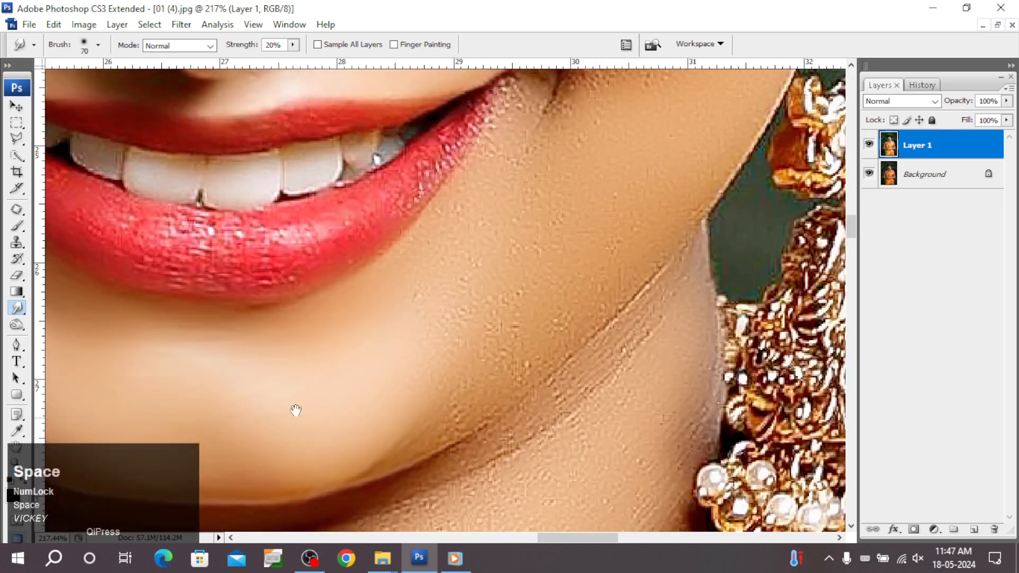
{"action": "mouse_move", "coordinate": [503, 198]}
{"action": "left_mouse_down"}
{"action": "mouse_move", "coordinate": [518, 154]}
{"action": "mouse_move", "coordinate": [513, 111]}
{"action": "left_mouse_up"}
{"action": "left_click_drag", "start_coordinate": [476, 338], "coordinate": [558, 217]}
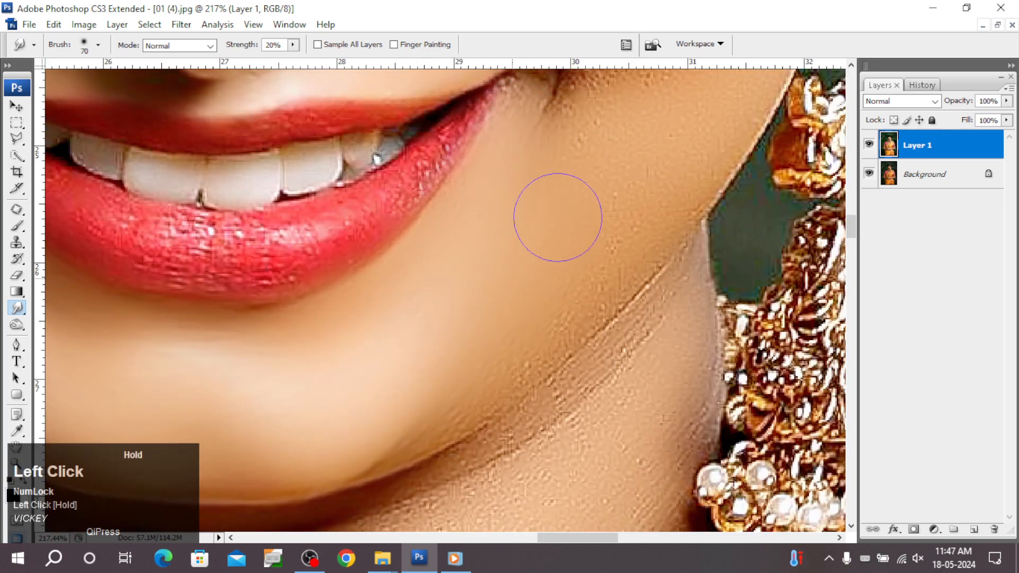
{"action": "mouse_move", "coordinate": [392, 446]}
{"action": "left_mouse_down"}
{"action": "mouse_move", "coordinate": [554, 321]}
{"action": "mouse_move", "coordinate": [653, 200]}
{"action": "mouse_move", "coordinate": [663, 170]}
{"action": "left_mouse_up"}
Step: Smudge the right cheek smooth around the mouth corner and smile fold and up to the area beneath the eye
{"action": "key", "text": "space"}
{"action": "left_click_drag", "start_coordinate": [668, 209], "coordinate": [540, 412]}
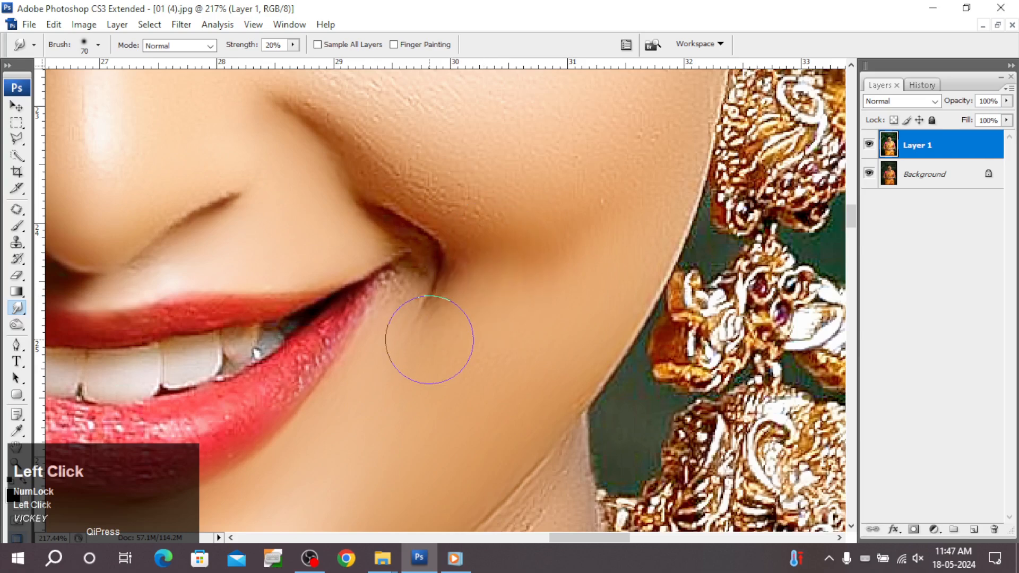
{"action": "mouse_move", "coordinate": [428, 337]}
{"action": "left_mouse_down"}
{"action": "mouse_move", "coordinate": [441, 271]}
{"action": "mouse_move", "coordinate": [419, 277]}
{"action": "mouse_move", "coordinate": [457, 235]}
{"action": "mouse_move", "coordinate": [451, 175]}
{"action": "mouse_move", "coordinate": [410, 150]}
{"action": "mouse_move", "coordinate": [468, 183]}
{"action": "mouse_move", "coordinate": [393, 147]}
{"action": "mouse_move", "coordinate": [410, 169]}
{"action": "mouse_move", "coordinate": [369, 110]}
{"action": "left_mouse_up"}
{"action": "key", "text": "space"}
{"action": "left_click_drag", "start_coordinate": [589, 234], "coordinate": [567, 420]}
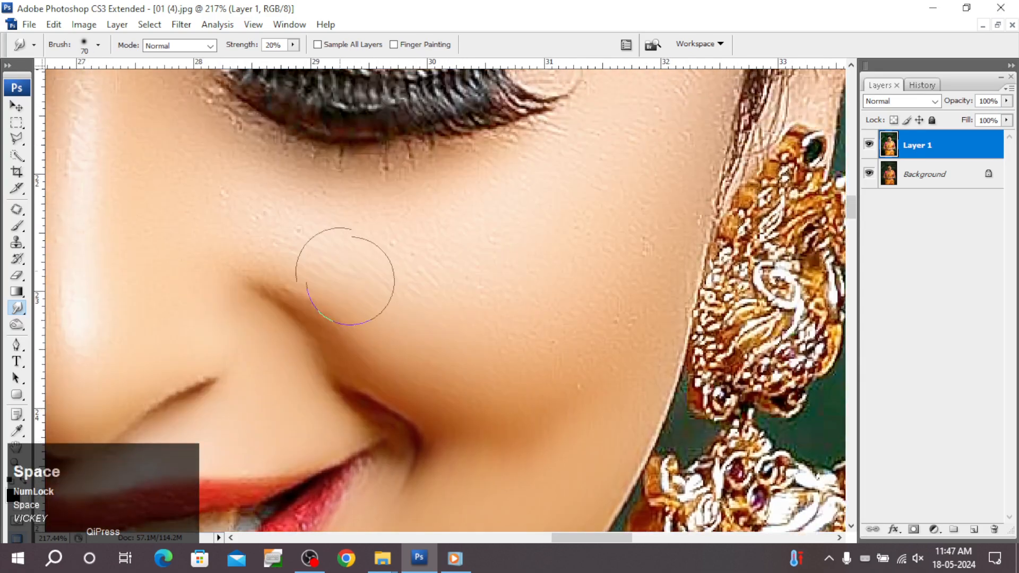
{"action": "left_click", "coordinate": [225, 195]}
{"action": "mouse_move", "coordinate": [366, 259]}
{"action": "left_mouse_down"}
{"action": "mouse_move", "coordinate": [441, 275]}
{"action": "mouse_move", "coordinate": [405, 260]}
{"action": "mouse_move", "coordinate": [503, 325]}
{"action": "mouse_move", "coordinate": [601, 343]}
{"action": "mouse_move", "coordinate": [635, 319]}
{"action": "mouse_move", "coordinate": [660, 227]}
{"action": "mouse_move", "coordinate": [610, 257]}
{"action": "mouse_move", "coordinate": [565, 250]}
{"action": "mouse_move", "coordinate": [639, 188]}
{"action": "left_mouse_up"}
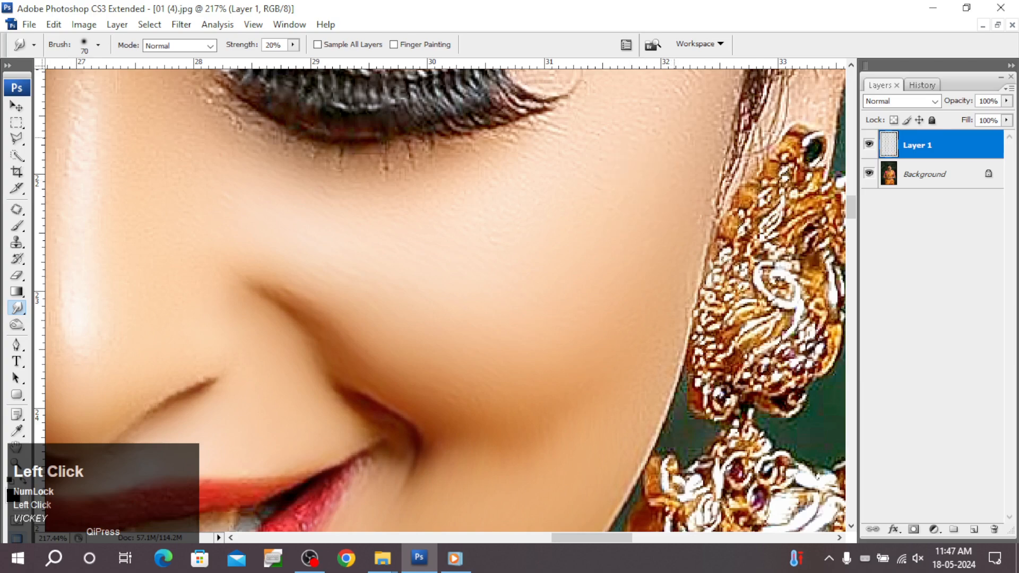
Step: Smudge the skin beneath the right eye toward the nose, and smooth the highlight along the nose bridge
{"action": "mouse_move", "coordinate": [529, 152]}
{"action": "left_mouse_down"}
{"action": "mouse_move", "coordinate": [386, 198]}
{"action": "mouse_move", "coordinate": [303, 189]}
{"action": "mouse_move", "coordinate": [253, 164]}
{"action": "mouse_move", "coordinate": [190, 156]}
{"action": "mouse_move", "coordinate": [159, 198]}
{"action": "mouse_move", "coordinate": [127, 171]}
{"action": "left_mouse_up"}
{"action": "key", "text": "space"}
{"action": "left_click_drag", "start_coordinate": [447, 290], "coordinate": [679, 292]}
{"action": "mouse_move", "coordinate": [290, 297]}
{"action": "left_mouse_down"}
{"action": "mouse_move", "coordinate": [300, 256]}
{"action": "mouse_move", "coordinate": [290, 326]}
{"action": "mouse_move", "coordinate": [303, 96]}
{"action": "mouse_move", "coordinate": [298, 183]}
{"action": "left_mouse_up"}
Step: Smudge the left side of the nose smooth and continue up the bridge to the skin between the eyebrows
{"action": "key", "text": "space"}
{"action": "left_click_drag", "start_coordinate": [476, 365], "coordinate": [585, 449]}
{"action": "mouse_move", "coordinate": [323, 337]}
{"action": "left_mouse_down"}
{"action": "mouse_move", "coordinate": [313, 262]}
{"action": "mouse_move", "coordinate": [289, 296]}
{"action": "mouse_move", "coordinate": [267, 242]}
{"action": "mouse_move", "coordinate": [328, 173]}
{"action": "mouse_move", "coordinate": [327, 182]}
{"action": "mouse_move", "coordinate": [336, 151]}
{"action": "mouse_move", "coordinate": [340, 176]}
{"action": "mouse_move", "coordinate": [329, 125]}
{"action": "left_mouse_up"}
{"action": "key", "text": "space"}
{"action": "mouse_move", "coordinate": [504, 170]}
{"action": "left_mouse_down"}
{"action": "mouse_move", "coordinate": [481, 94]}
{"action": "mouse_move", "coordinate": [482, 187]}
{"action": "mouse_move", "coordinate": [515, 241]}
{"action": "mouse_move", "coordinate": [509, 278]}
{"action": "left_mouse_up"}
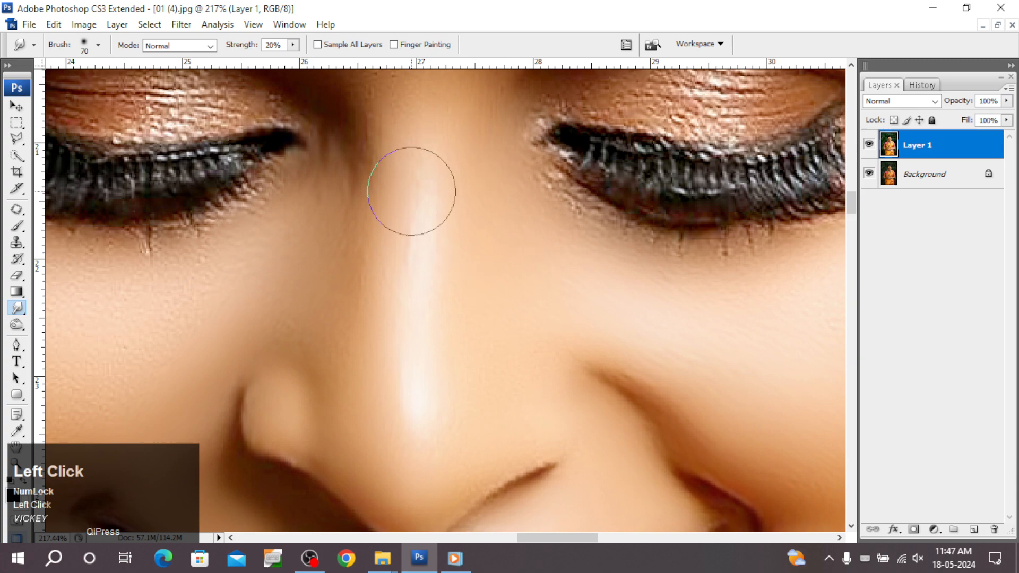
{"action": "key", "text": "space"}
{"action": "left_click_drag", "start_coordinate": [509, 227], "coordinate": [558, 412]}
{"action": "mouse_move", "coordinate": [440, 260]}
{"action": "left_mouse_down"}
{"action": "mouse_move", "coordinate": [429, 241]}
{"action": "mouse_move", "coordinate": [296, 269]}
{"action": "mouse_move", "coordinate": [353, 289]}
{"action": "left_mouse_up"}
Step: Compare the retouched face with the original by switching the visibility of Layer 1 off and on
{"action": "right_click", "coordinate": [505, 282]}
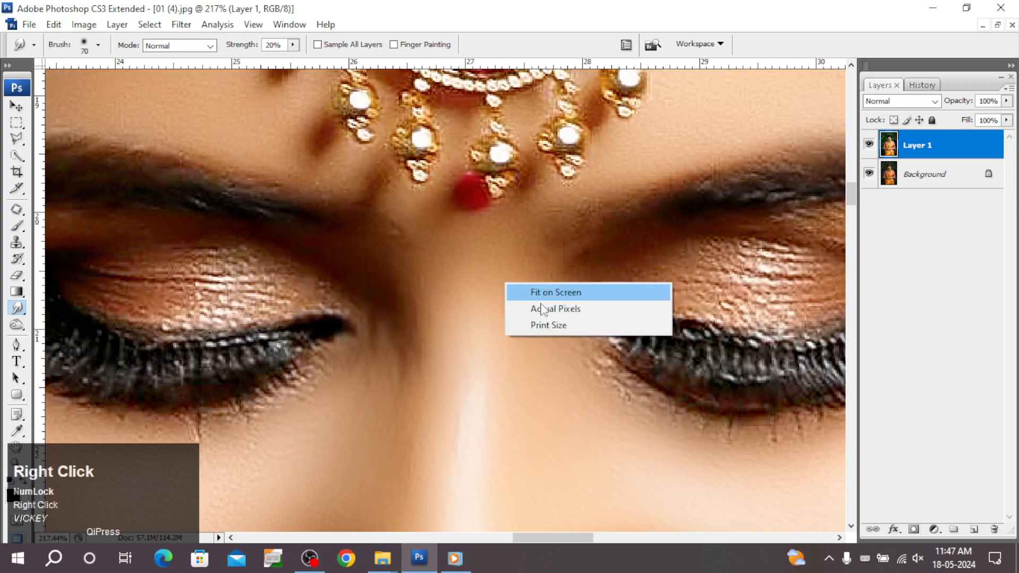
{"action": "left_click", "coordinate": [539, 307]}
{"action": "key", "text": "ctrl+space"}
{"action": "right_click", "coordinate": [555, 323]}
{"action": "left_click", "coordinate": [569, 337]}
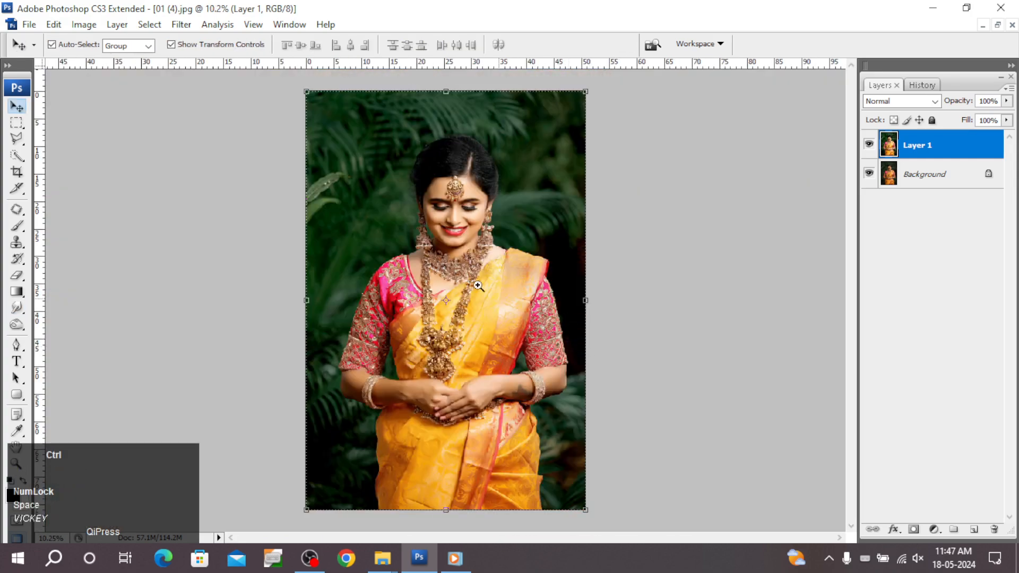
{"action": "left_click", "coordinate": [539, 223], "text": "ctrl"}
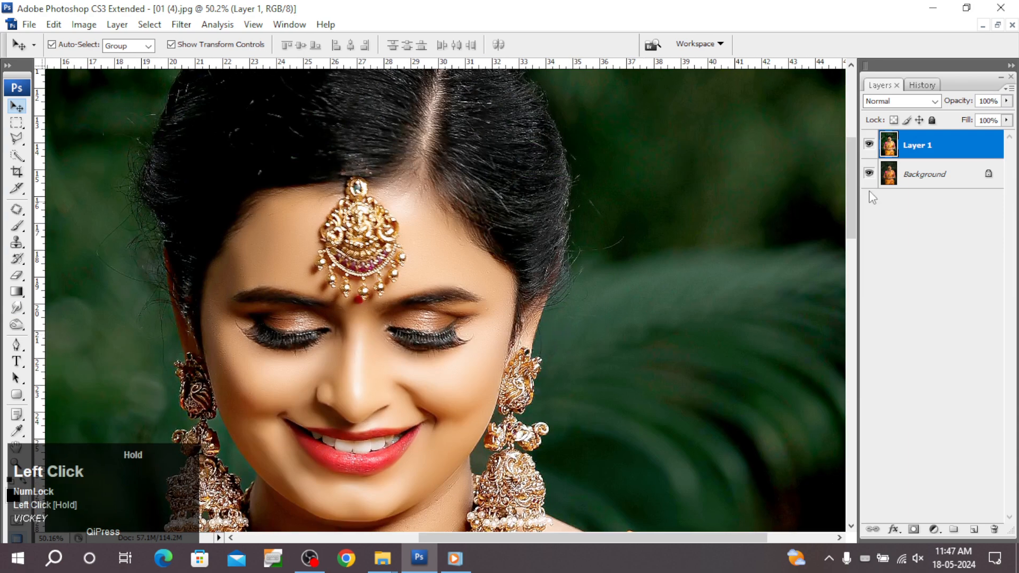
{"action": "left_click", "coordinate": [871, 148]}
{"action": "left_click", "coordinate": [871, 148]}
{"action": "left_click", "coordinate": [871, 148]}
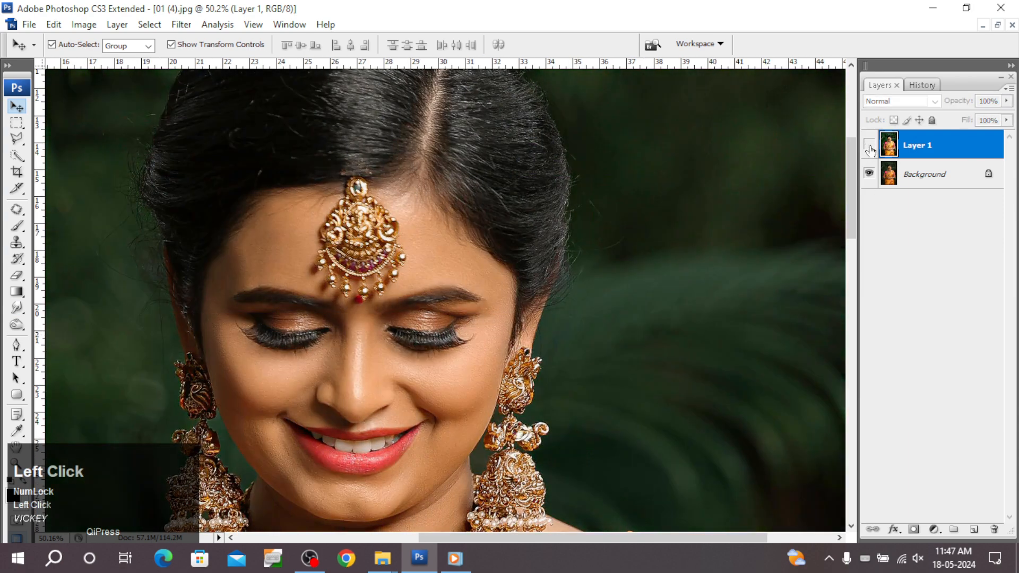
{"action": "left_click", "coordinate": [870, 148]}
{"action": "left_click", "coordinate": [870, 148]}
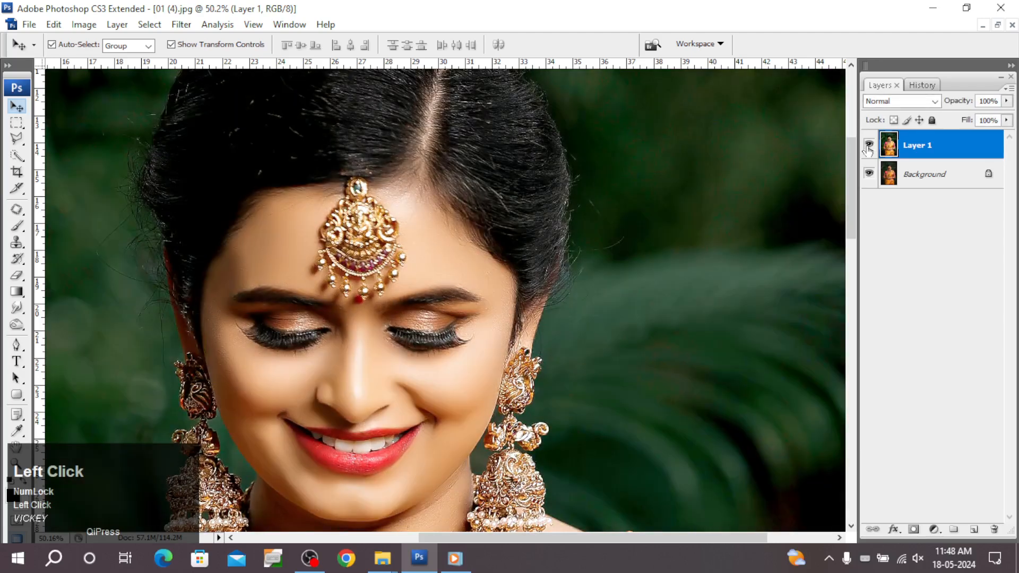
Step: Set the Smudge tool to size 90 and 16% strength, and smooth the left cheek, temple and outer face edge
{"action": "scroll", "coordinate": [694, 211], "scroll_direction": "down", "scroll_amount": 1}
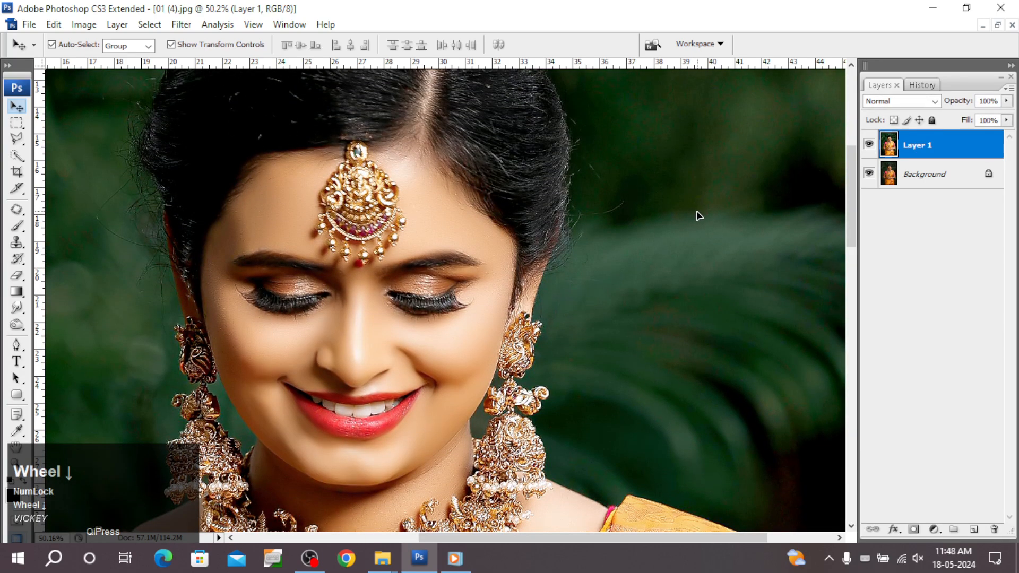
{"action": "left_click_drag", "start_coordinate": [87, 161], "coordinate": [641, 405]}
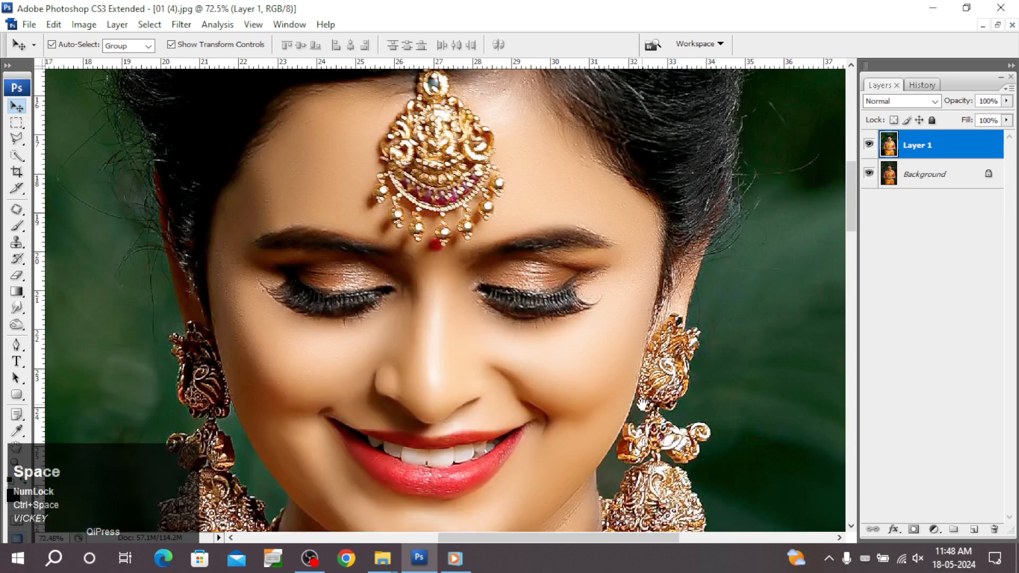
{"action": "left_click_drag", "start_coordinate": [118, 76], "coordinate": [637, 362]}
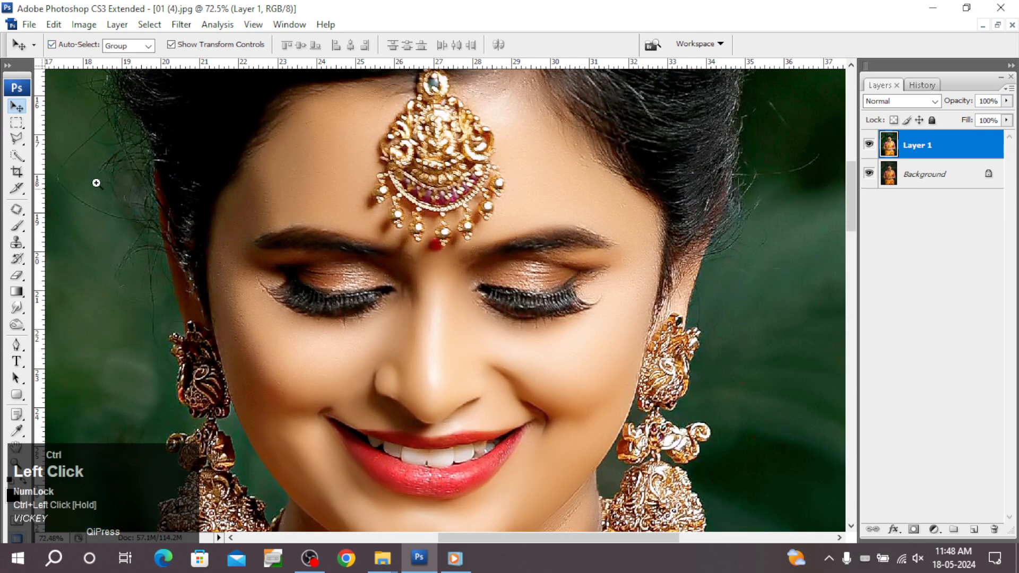
{"action": "left_click_drag", "start_coordinate": [96, 183], "coordinate": [785, 421]}
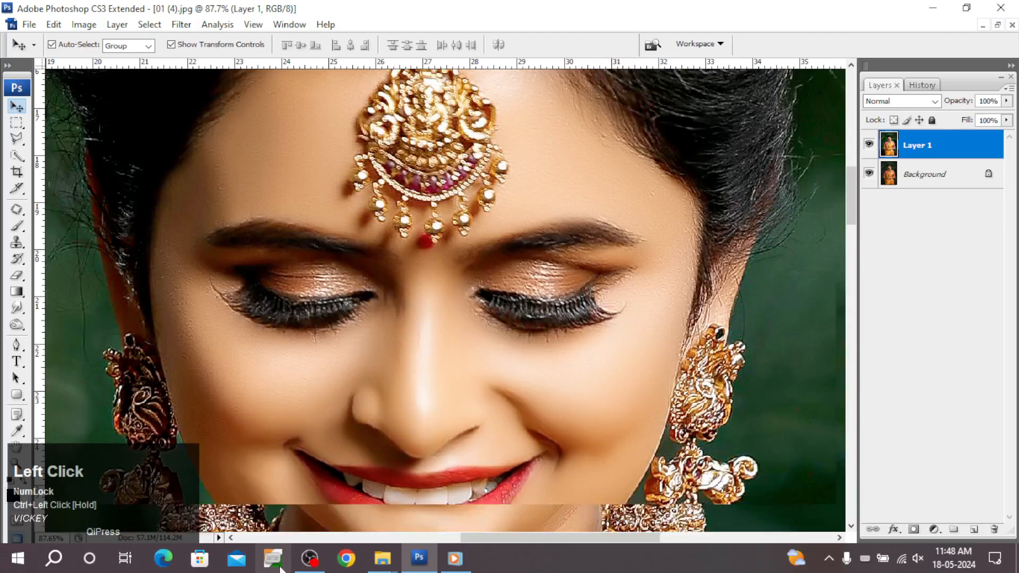
{"action": "left_click", "coordinate": [309, 558]}
{"action": "scroll", "coordinate": [337, 377], "scroll_direction": "down", "scroll_amount": 1}
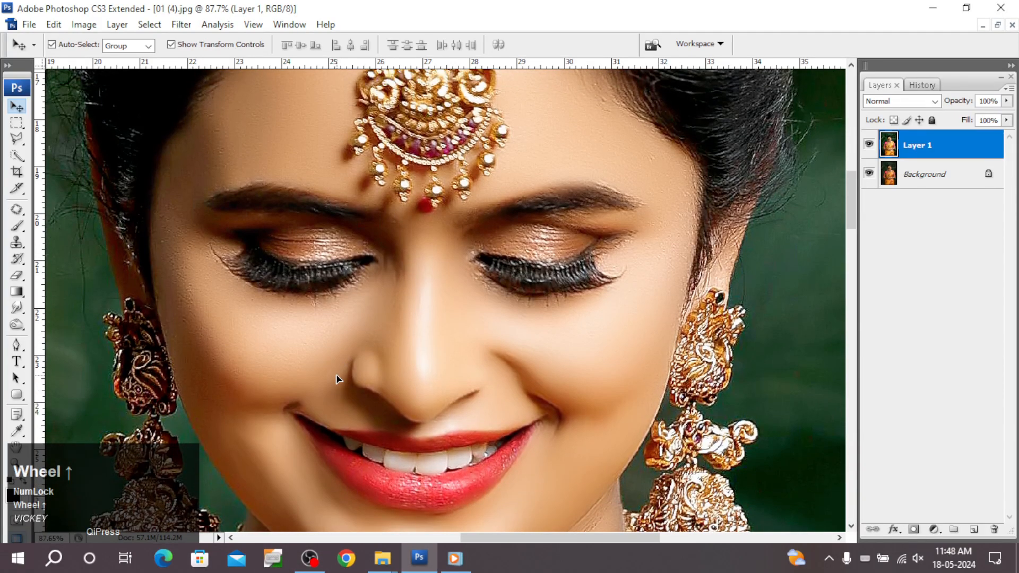
{"action": "key", "text": "r"}
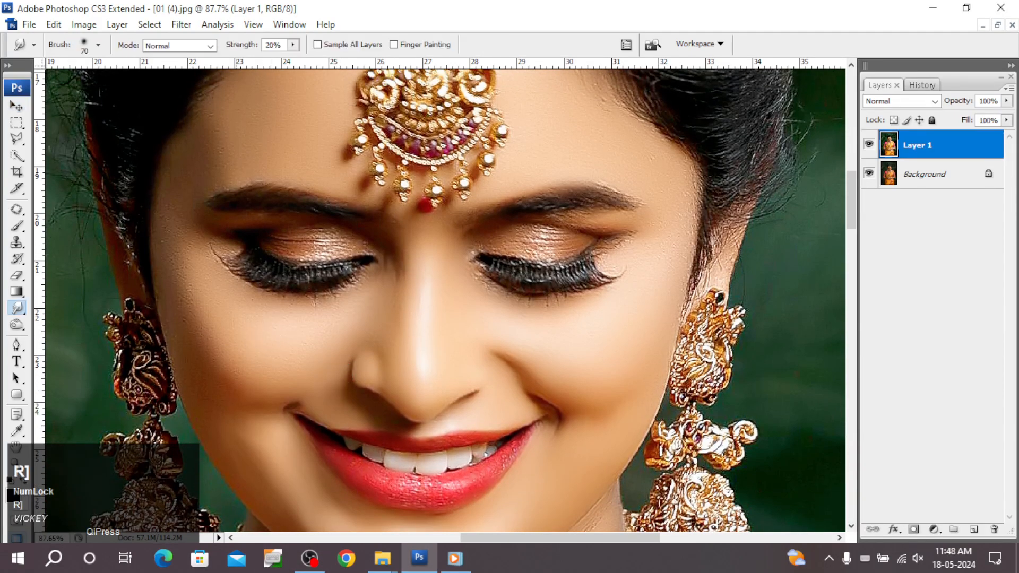
{"action": "left_click_drag", "start_coordinate": [241, 49], "coordinate": [239, 49]}
{"action": "mouse_move", "coordinate": [199, 186]}
{"action": "left_mouse_down"}
{"action": "mouse_move", "coordinate": [176, 236]}
{"action": "mouse_move", "coordinate": [173, 228]}
{"action": "mouse_move", "coordinate": [179, 264]}
{"action": "left_mouse_up"}
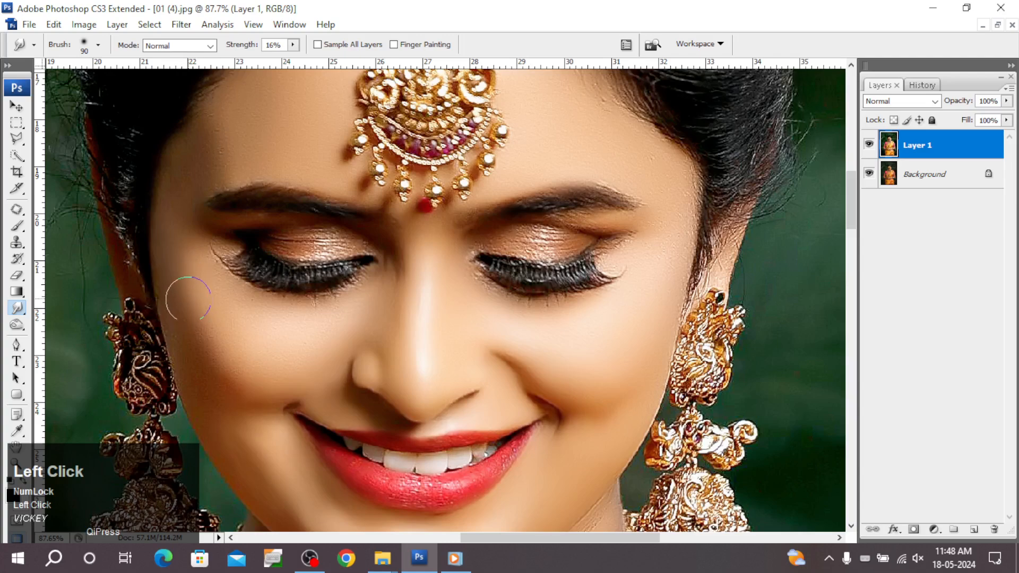
{"action": "mouse_move", "coordinate": [204, 349]}
{"action": "left_mouse_down"}
{"action": "mouse_move", "coordinate": [206, 382]}
{"action": "mouse_move", "coordinate": [194, 359]}
{"action": "left_mouse_up"}
{"action": "mouse_move", "coordinate": [226, 395]}
{"action": "left_mouse_down"}
{"action": "mouse_move", "coordinate": [276, 335]}
{"action": "mouse_move", "coordinate": [227, 287]}
{"action": "mouse_move", "coordinate": [202, 234]}
{"action": "left_mouse_up"}
{"action": "mouse_move", "coordinate": [201, 157]}
{"action": "left_mouse_down"}
{"action": "mouse_move", "coordinate": [222, 115]}
{"action": "mouse_move", "coordinate": [178, 182]}
{"action": "mouse_move", "coordinate": [251, 158]}
{"action": "mouse_move", "coordinate": [309, 184]}
{"action": "mouse_move", "coordinate": [268, 179]}
{"action": "mouse_move", "coordinate": [326, 172]}
{"action": "mouse_move", "coordinate": [329, 255]}
{"action": "mouse_move", "coordinate": [269, 253]}
{"action": "mouse_move", "coordinate": [371, 285]}
{"action": "left_mouse_up"}
Step: Enlarge the Smudge brush to 125 and smooth the forehead above the right eyebrow and the right temple
{"action": "scroll", "coordinate": [314, 189], "scroll_direction": "up", "scroll_amount": 4}
{"action": "key", "text": "bracketright"}
{"action": "key", "text": "bracketright"}
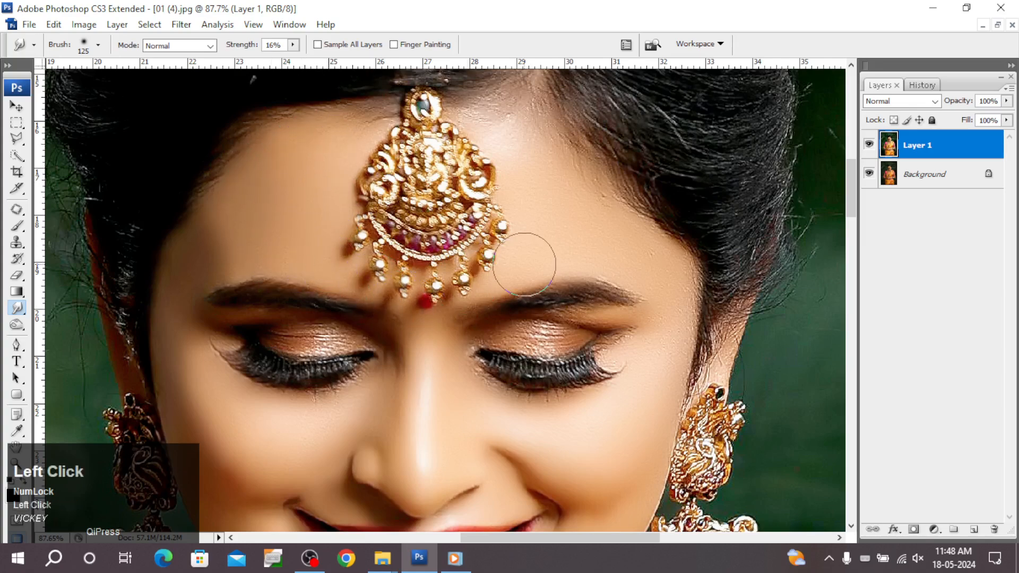
{"action": "mouse_move", "coordinate": [524, 264]}
{"action": "left_mouse_down"}
{"action": "mouse_move", "coordinate": [539, 207]}
{"action": "mouse_move", "coordinate": [517, 132]}
{"action": "mouse_move", "coordinate": [492, 112]}
{"action": "mouse_move", "coordinate": [519, 147]}
{"action": "mouse_move", "coordinate": [532, 138]}
{"action": "mouse_move", "coordinate": [537, 181]}
{"action": "mouse_move", "coordinate": [650, 261]}
{"action": "mouse_move", "coordinate": [657, 253]}
{"action": "mouse_move", "coordinate": [676, 301]}
{"action": "mouse_move", "coordinate": [664, 353]}
{"action": "mouse_move", "coordinate": [653, 369]}
{"action": "mouse_move", "coordinate": [626, 339]}
{"action": "left_mouse_up"}
{"action": "left_click_drag", "start_coordinate": [593, 255], "coordinate": [608, 257]}
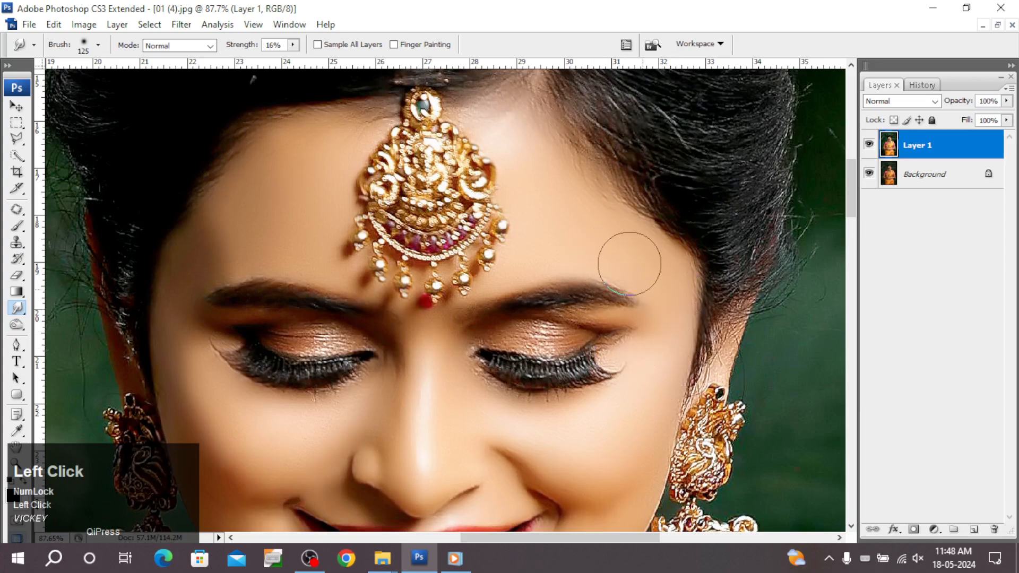
Step: Smudge the nose sides, the skin beneath both eyes and both cheeks to even out the tones
{"action": "scroll", "coordinate": [630, 439], "scroll_direction": "down", "scroll_amount": 2}
{"action": "scroll", "coordinate": [584, 396], "scroll_direction": "up", "scroll_amount": 1}
{"action": "mouse_move", "coordinate": [477, 340]}
{"action": "left_mouse_down"}
{"action": "mouse_move", "coordinate": [474, 329]}
{"action": "mouse_move", "coordinate": [490, 364]}
{"action": "left_mouse_up"}
{"action": "left_click_drag", "start_coordinate": [332, 381], "coordinate": [341, 390]}
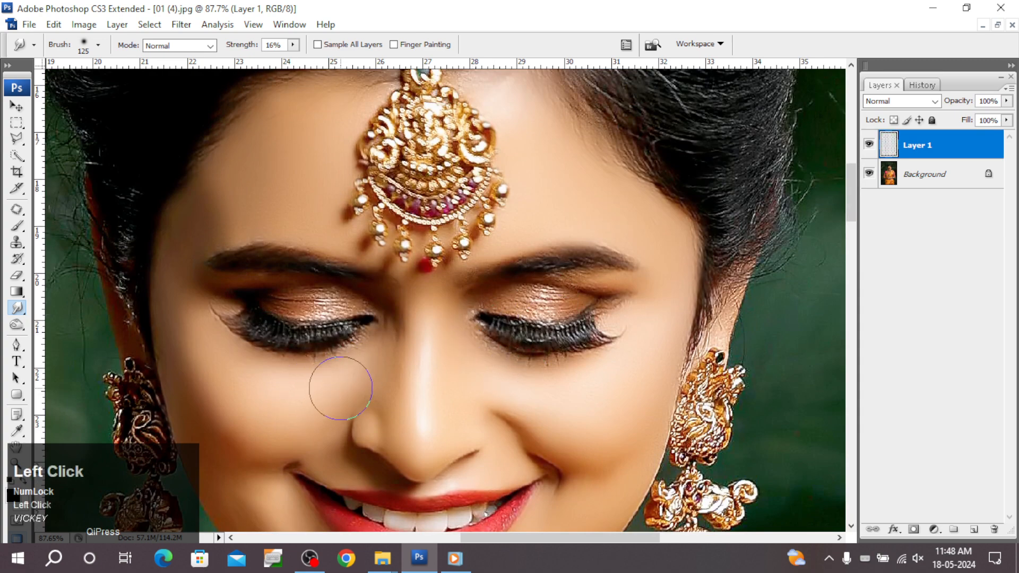
{"action": "scroll", "coordinate": [340, 390], "scroll_direction": "down", "scroll_amount": 2}
{"action": "mouse_move", "coordinate": [295, 358]}
{"action": "left_mouse_down"}
{"action": "mouse_move", "coordinate": [285, 357]}
{"action": "mouse_move", "coordinate": [296, 353]}
{"action": "left_mouse_up"}
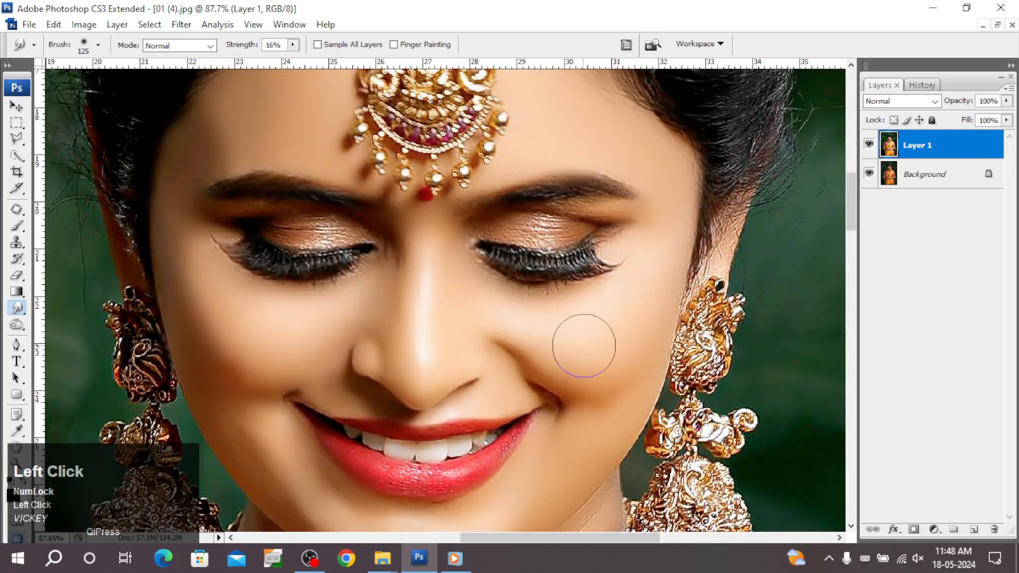
{"action": "left_click_drag", "start_coordinate": [584, 346], "coordinate": [597, 333]}
{"action": "left_click_drag", "start_coordinate": [528, 335], "coordinate": [513, 333]}
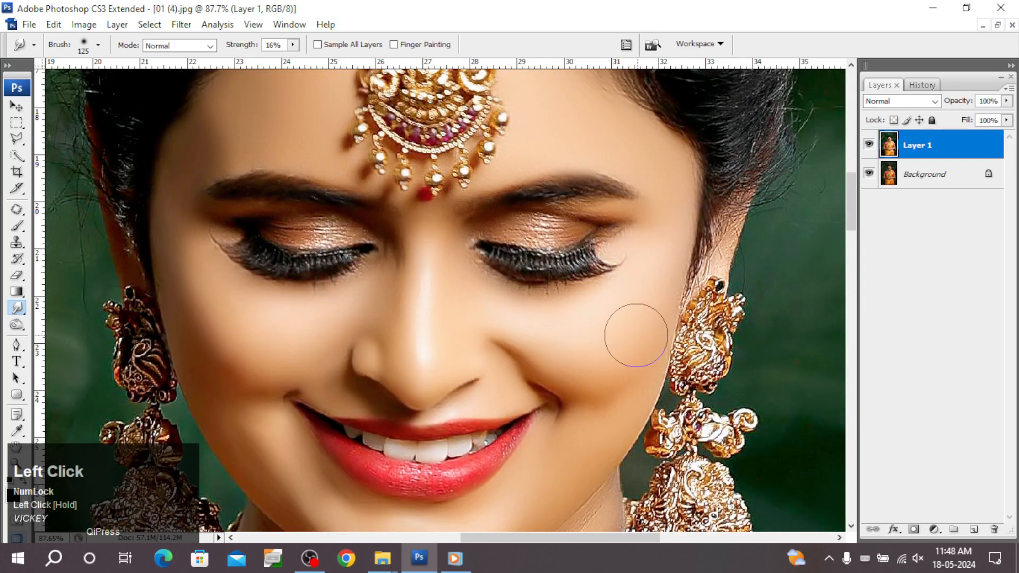
Step: Smudge the neck skin smooth between the chin and the necklace
{"action": "scroll", "coordinate": [655, 288], "scroll_direction": "down", "scroll_amount": 9}
{"action": "scroll", "coordinate": [655, 260], "scroll_direction": "up", "scroll_amount": 3}
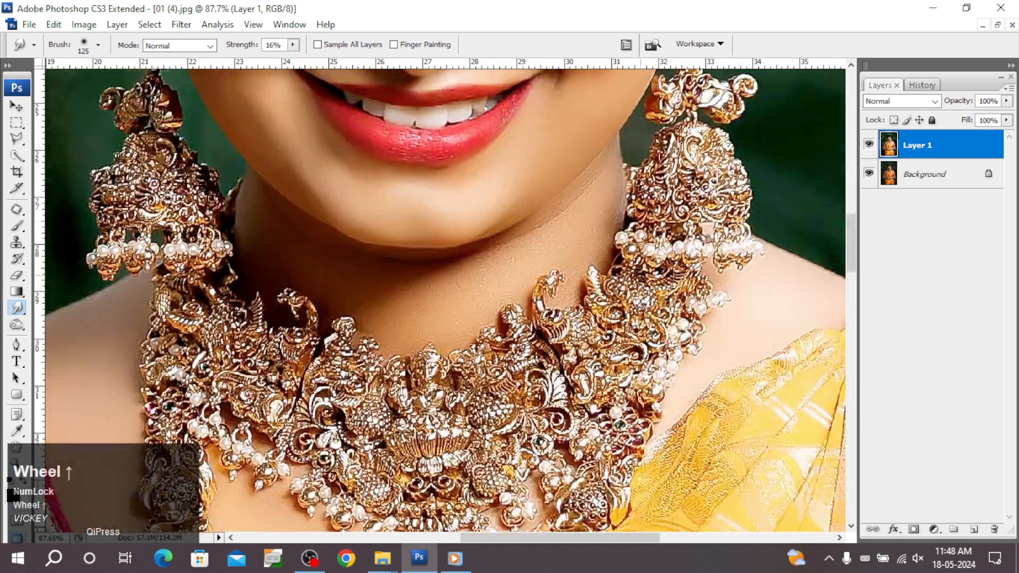
{"action": "mouse_move", "coordinate": [595, 238]}
{"action": "left_mouse_down"}
{"action": "mouse_move", "coordinate": [508, 300]}
{"action": "mouse_move", "coordinate": [399, 327]}
{"action": "mouse_move", "coordinate": [273, 271]}
{"action": "mouse_move", "coordinate": [254, 246]}
{"action": "mouse_move", "coordinate": [303, 325]}
{"action": "mouse_move", "coordinate": [376, 344]}
{"action": "mouse_move", "coordinate": [407, 364]}
{"action": "mouse_move", "coordinate": [407, 376]}
{"action": "mouse_move", "coordinate": [459, 367]}
{"action": "mouse_move", "coordinate": [503, 337]}
{"action": "mouse_move", "coordinate": [579, 326]}
{"action": "mouse_move", "coordinate": [600, 275]}
{"action": "left_mouse_up"}
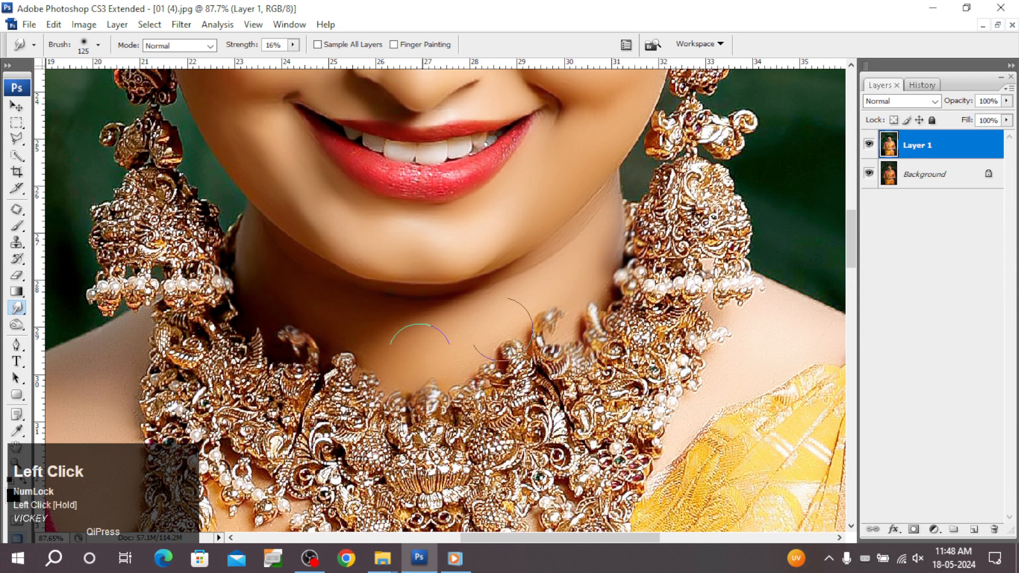
Step: Reduce the Smudge brush to 20 and smooth the texture and contour of the upper lip
{"action": "key", "text": "space"}
{"action": "left_click_drag", "start_coordinate": [387, 256], "coordinate": [437, 299]}
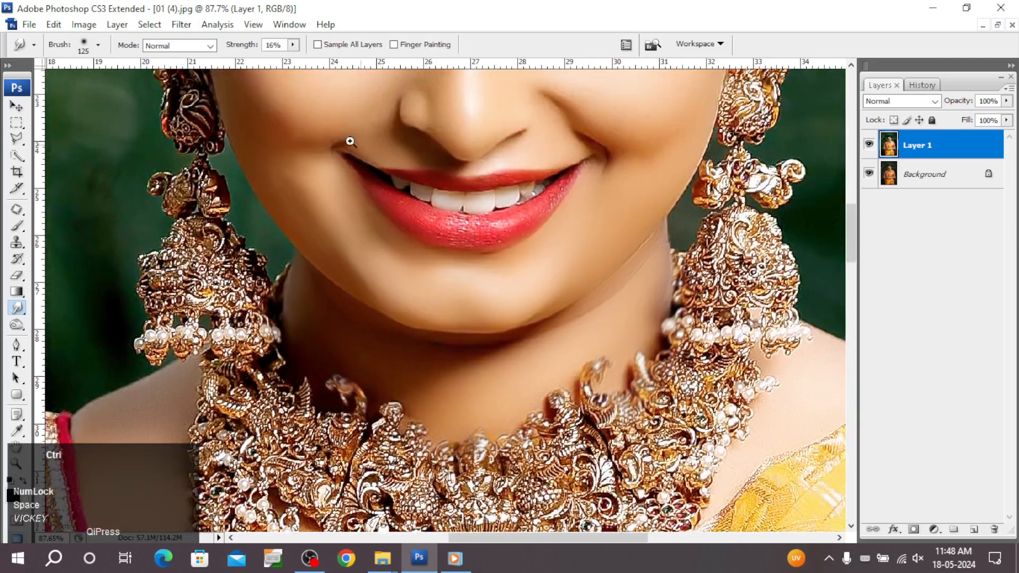
{"action": "left_click_drag", "start_coordinate": [340, 132], "coordinate": [590, 255]}
{"action": "scroll", "coordinate": [587, 320], "scroll_direction": "down", "scroll_amount": 1}
{"action": "key", "text": "bracketleft"}
{"action": "key", "text": "bracketleft"}
{"action": "key", "text": "bracketleft"}
{"action": "key", "text": "bracketleft"}
{"action": "key", "text": "bracketleft"}
{"action": "key", "text": "bracketleft"}
{"action": "key", "text": "bracketleft"}
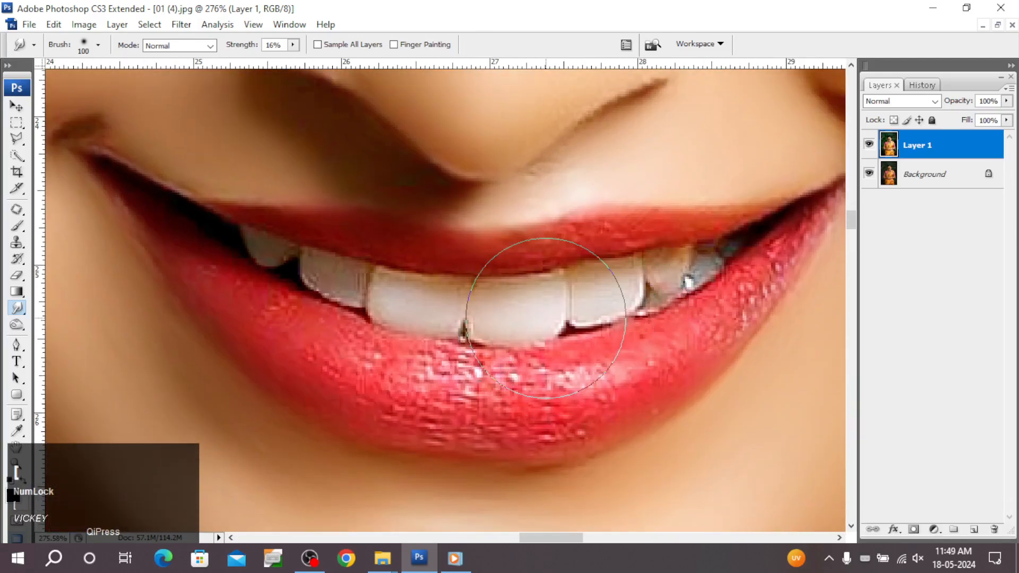
{"action": "key", "text": "bracketleft"}
{"action": "left_click", "coordinate": [280, 224]}
{"action": "key", "text": "bracketleft"}
{"action": "key", "text": "bracketleft"}
{"action": "key", "text": "bracketleft"}
{"action": "key", "text": "bracketleft"}
{"action": "key", "text": "bracketleft"}
{"action": "key", "text": "bracketleft"}
{"action": "key", "text": "bracketleft"}
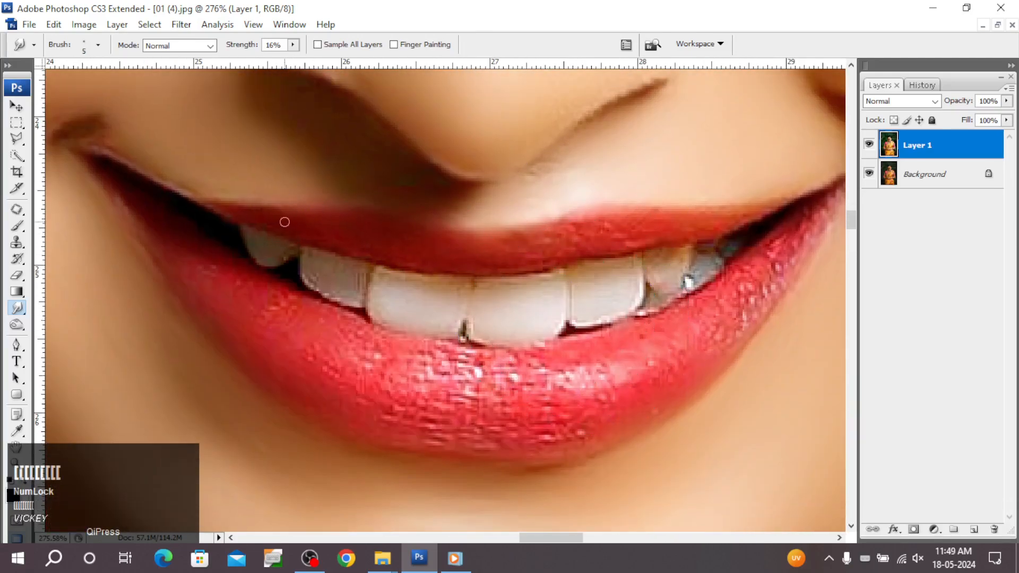
{"action": "key", "text": "bracketright"}
{"action": "key", "text": "bracketright"}
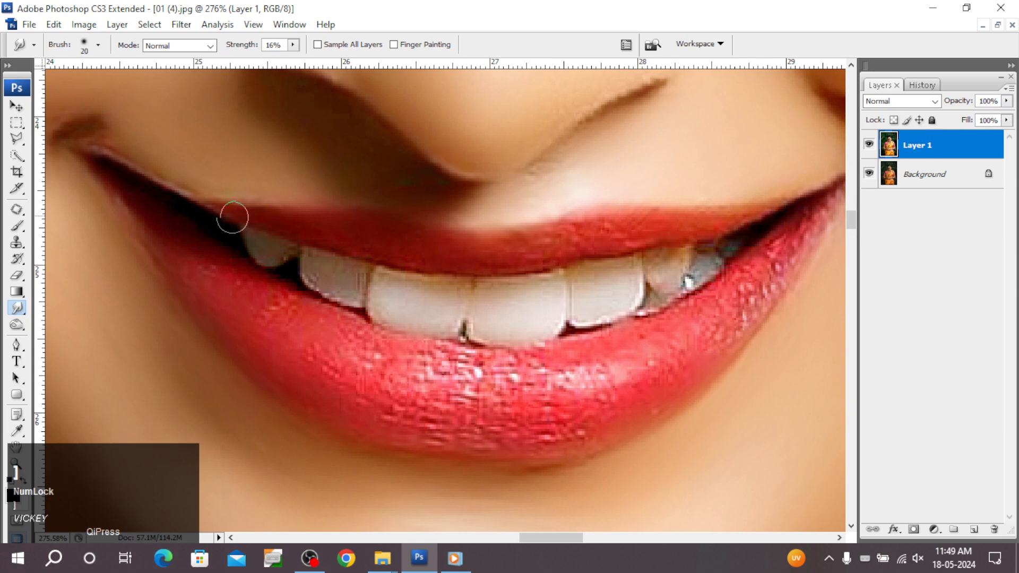
{"action": "left_click_drag", "start_coordinate": [230, 216], "coordinate": [274, 223]}
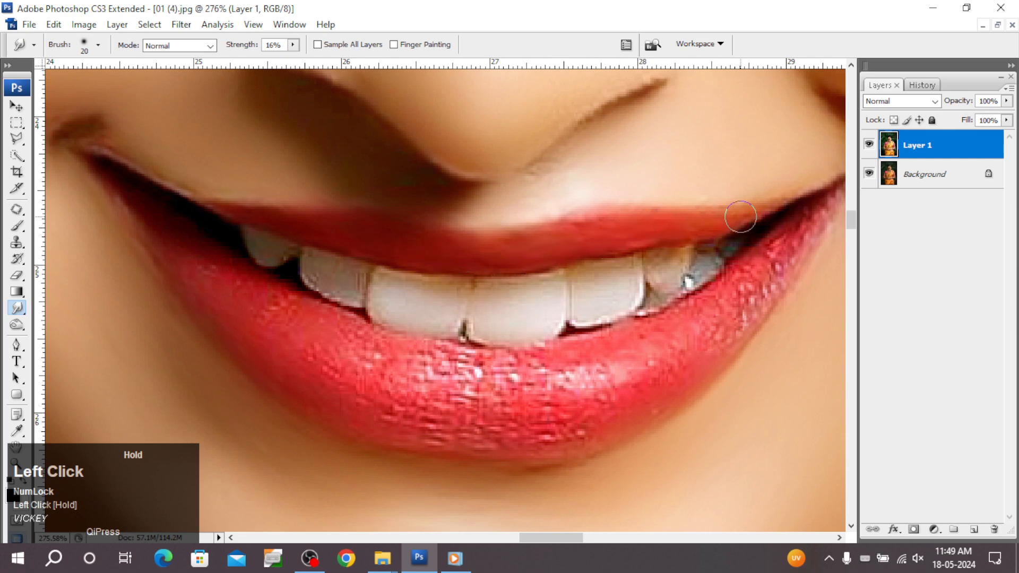
Step: Smudge the lower lip smooth from the right corner to the left corner, enlarging the brush to 30 partway
{"action": "left_click_drag", "start_coordinate": [786, 255], "coordinate": [826, 201]}
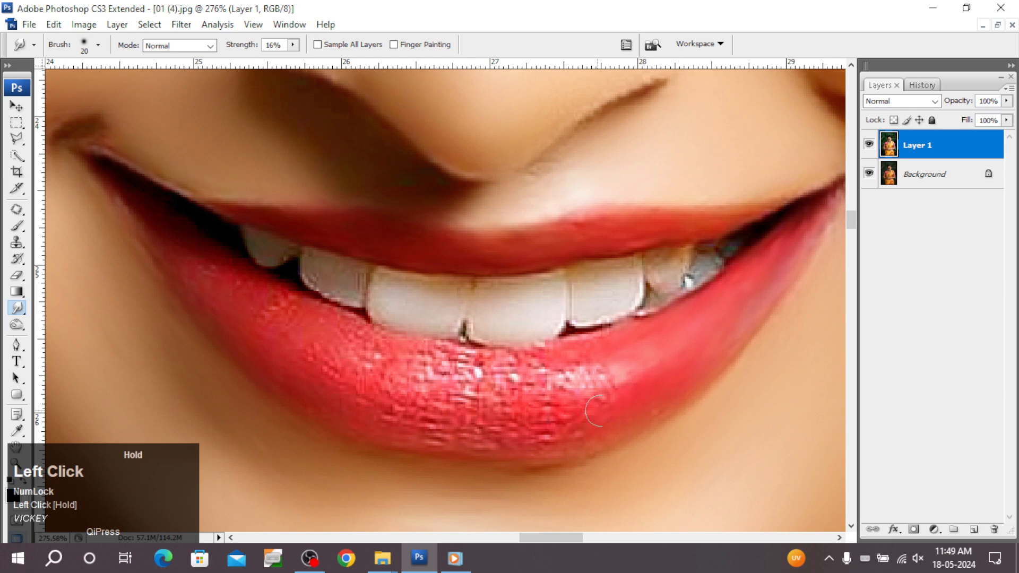
{"action": "mouse_move", "coordinate": [602, 381]}
{"action": "left_mouse_down"}
{"action": "mouse_move", "coordinate": [663, 371]}
{"action": "mouse_move", "coordinate": [406, 357]}
{"action": "mouse_move", "coordinate": [474, 399]}
{"action": "mouse_move", "coordinate": [434, 388]}
{"action": "left_mouse_up"}
{"action": "key", "text": "]"}
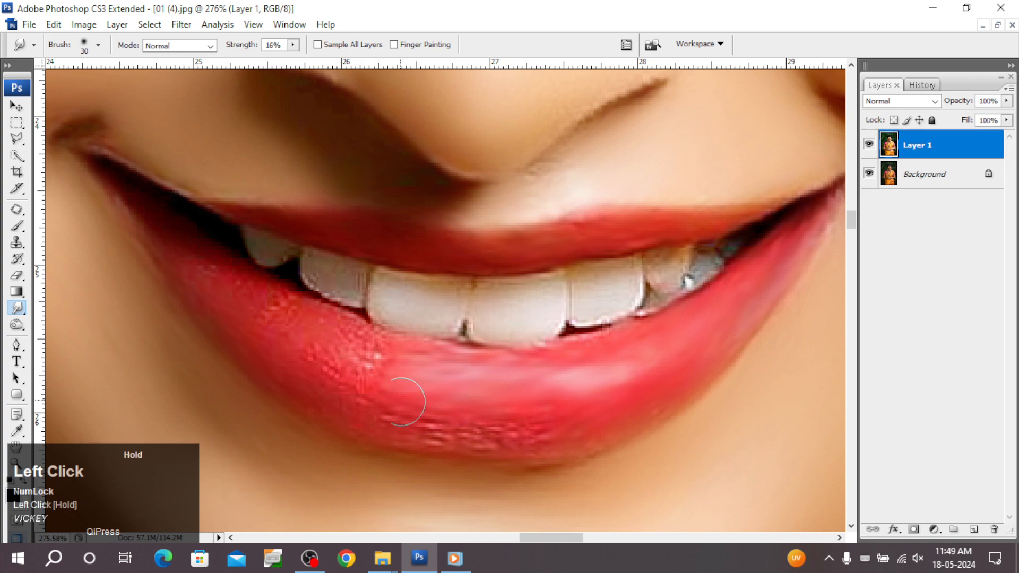
{"action": "mouse_move", "coordinate": [546, 433]}
{"action": "left_mouse_down"}
{"action": "mouse_move", "coordinate": [429, 419]}
{"action": "mouse_move", "coordinate": [466, 427]}
{"action": "mouse_move", "coordinate": [399, 435]}
{"action": "mouse_move", "coordinate": [604, 428]}
{"action": "mouse_move", "coordinate": [438, 431]}
{"action": "mouse_move", "coordinate": [373, 408]}
{"action": "mouse_move", "coordinate": [304, 340]}
{"action": "mouse_move", "coordinate": [318, 358]}
{"action": "mouse_move", "coordinate": [388, 350]}
{"action": "mouse_move", "coordinate": [332, 338]}
{"action": "left_mouse_up"}
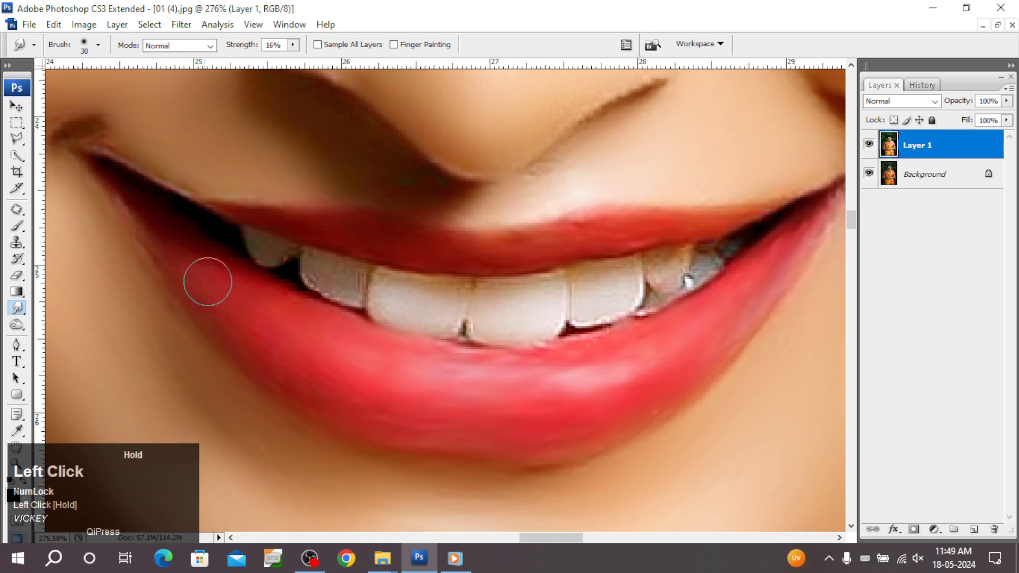
{"action": "mouse_move", "coordinate": [238, 315]}
{"action": "left_mouse_down"}
{"action": "mouse_move", "coordinate": [300, 380]}
{"action": "mouse_move", "coordinate": [174, 281]}
{"action": "mouse_move", "coordinate": [163, 236]}
{"action": "mouse_move", "coordinate": [122, 193]}
{"action": "mouse_move", "coordinate": [194, 257]}
{"action": "mouse_move", "coordinate": [107, 174]}
{"action": "mouse_move", "coordinate": [223, 258]}
{"action": "mouse_move", "coordinate": [435, 372]}
{"action": "mouse_move", "coordinate": [409, 353]}
{"action": "mouse_move", "coordinate": [426, 368]}
{"action": "mouse_move", "coordinate": [572, 359]}
{"action": "left_mouse_up"}
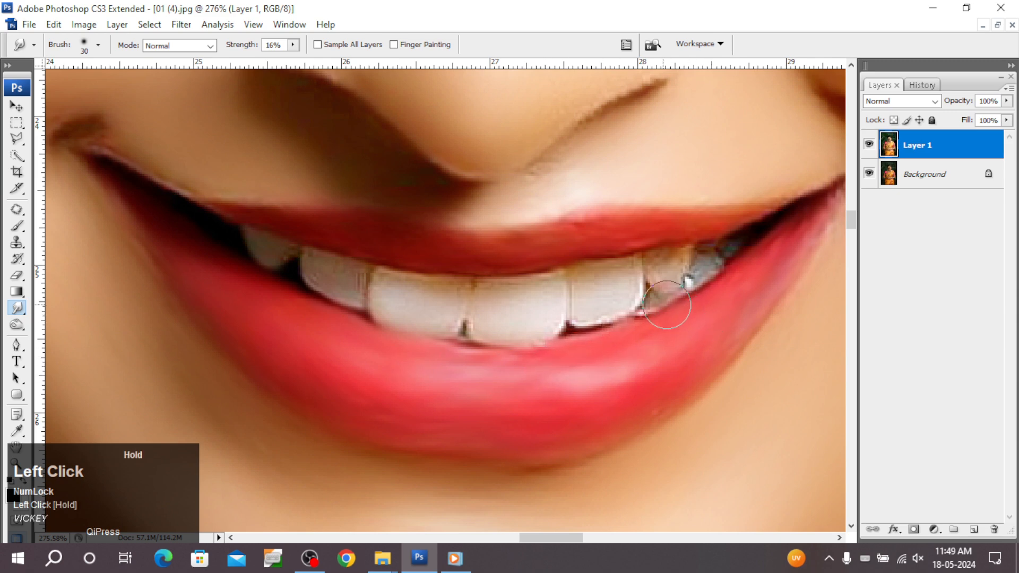
Step: Smudge the teeth smooth, reducing the brush to 25, and clean up the lip edge beneath them
{"action": "left_click_drag", "start_coordinate": [668, 304], "coordinate": [610, 300]}
{"action": "key", "text": "bracketleft"}
{"action": "left_click_drag", "start_coordinate": [436, 299], "coordinate": [406, 290]}
{"action": "left_click_drag", "start_coordinate": [586, 301], "coordinate": [601, 280]}
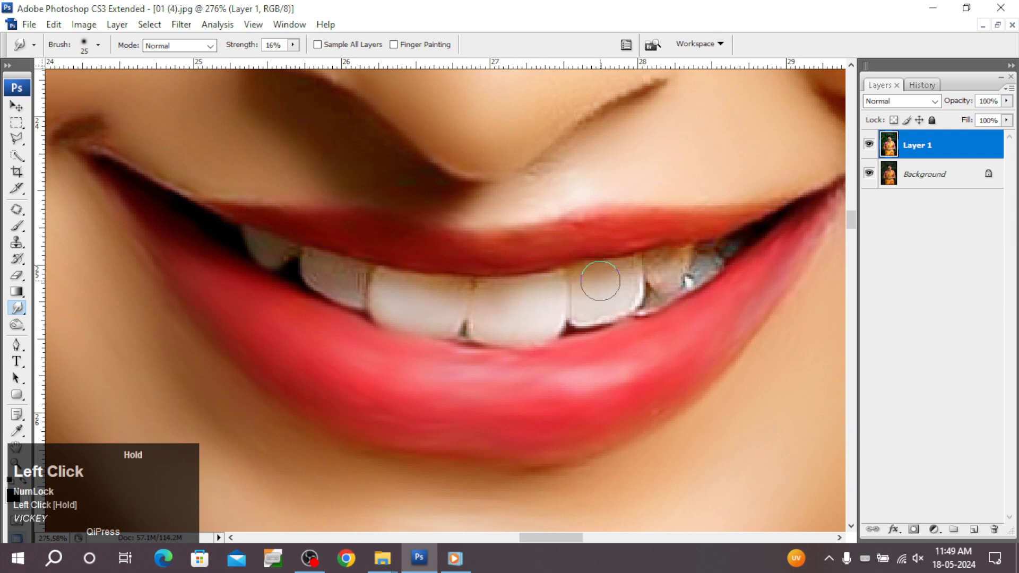
{"action": "mouse_move", "coordinate": [336, 285]}
{"action": "left_mouse_down"}
{"action": "mouse_move", "coordinate": [344, 279]}
{"action": "mouse_move", "coordinate": [350, 295]}
{"action": "mouse_move", "coordinate": [257, 251]}
{"action": "left_mouse_up"}
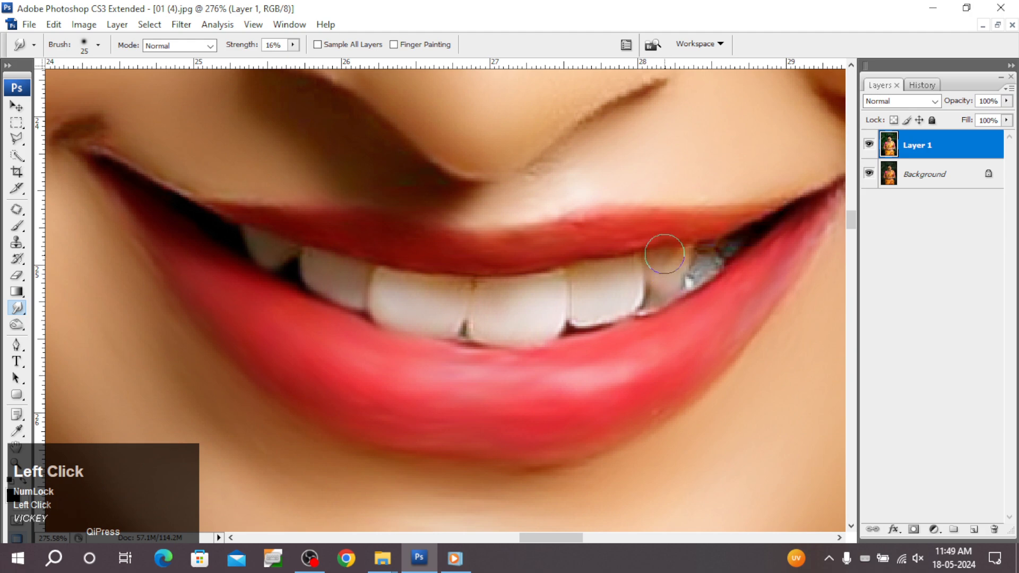
{"action": "left_click_drag", "start_coordinate": [664, 254], "coordinate": [668, 260]}
{"action": "left_click_drag", "start_coordinate": [660, 225], "coordinate": [664, 225]}
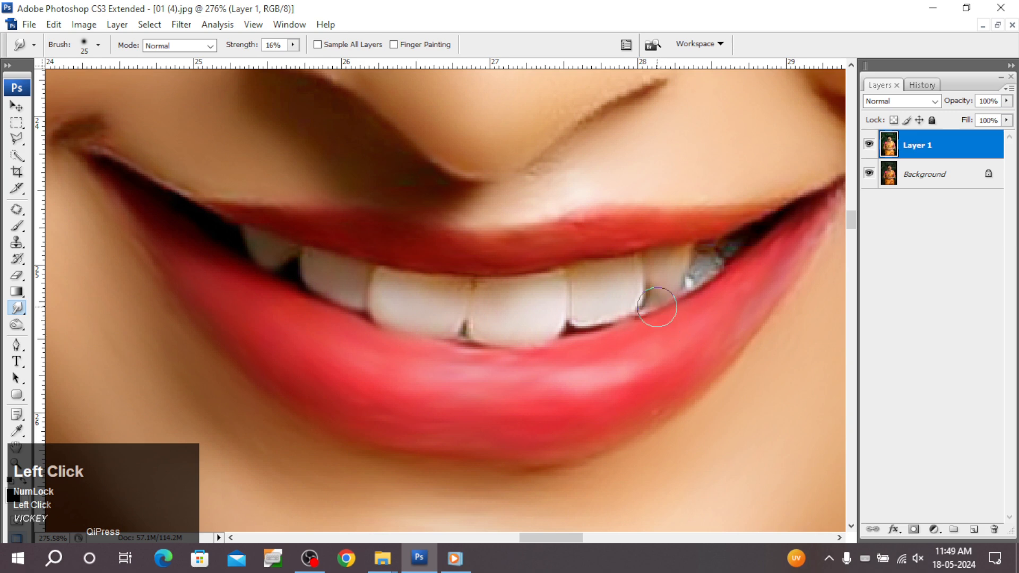
{"action": "left_click_drag", "start_coordinate": [642, 316], "coordinate": [567, 347]}
{"action": "left_click_drag", "start_coordinate": [479, 354], "coordinate": [452, 346]}
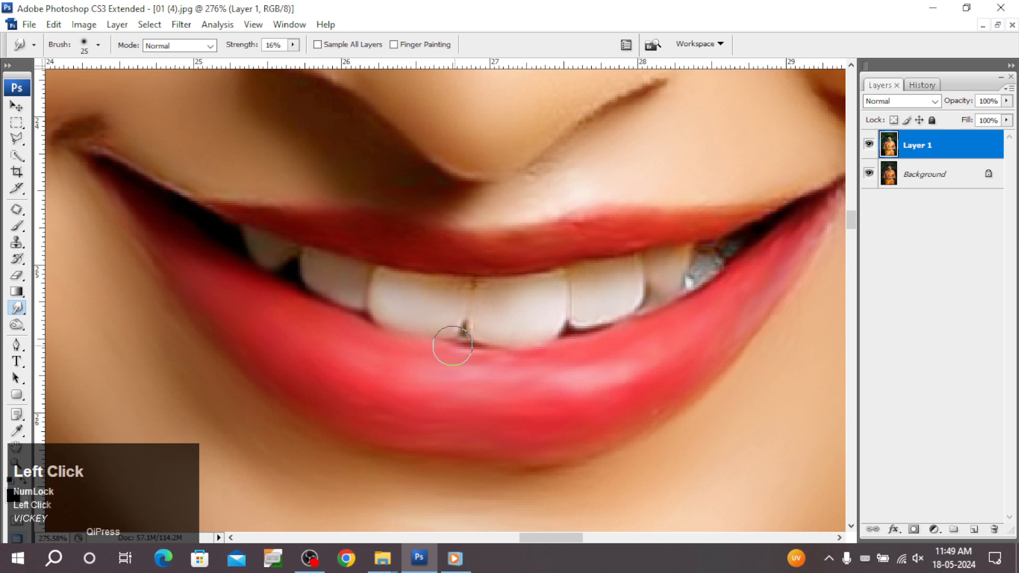
Step: Review the whole image, and examine the retouched face and lips up close
{"action": "right_click", "coordinate": [624, 310]}
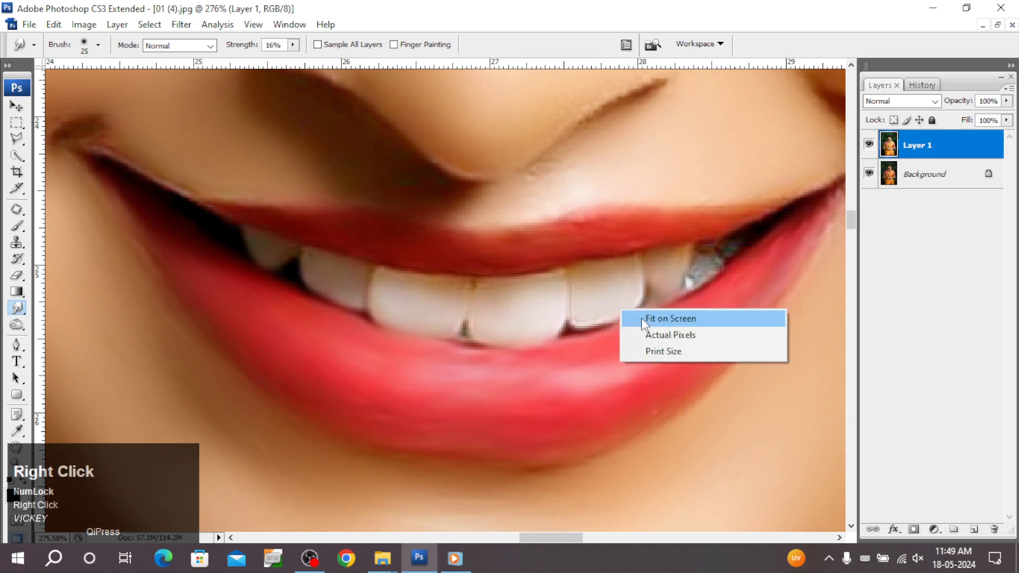
{"action": "left_click", "coordinate": [641, 317]}
{"action": "key", "text": "v"}
{"action": "key", "text": "ctrl+space"}
{"action": "left_click_drag", "start_coordinate": [364, 161], "coordinate": [529, 252]}
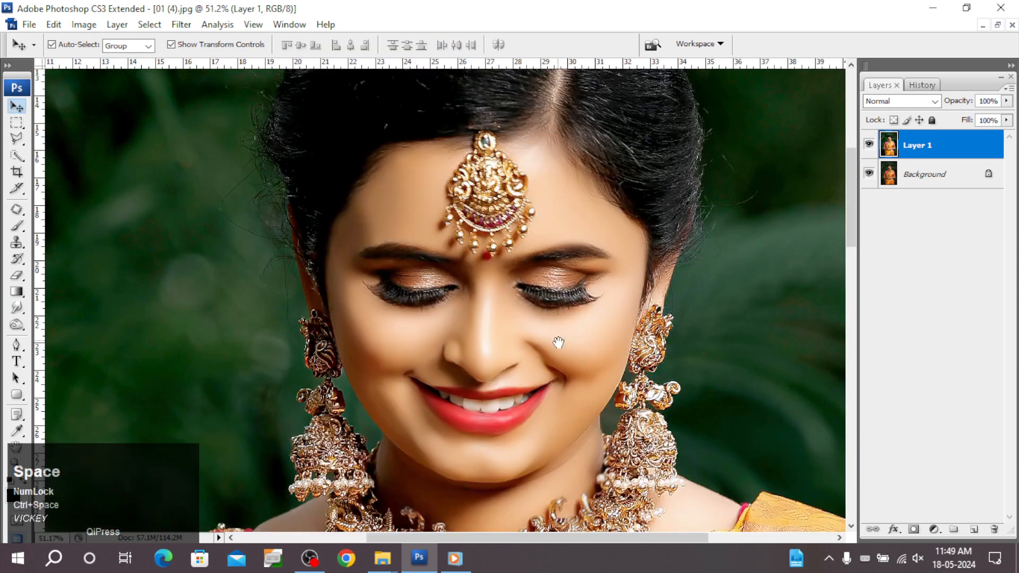
Step: Compare the retouched face on Layer 1 with the original Background up close by toggling the layer's visibility
{"action": "scroll", "coordinate": [724, 329], "scroll_direction": "up", "scroll_amount": 2}
{"action": "left_click_drag", "start_coordinate": [724, 329], "coordinate": [696, 327]}
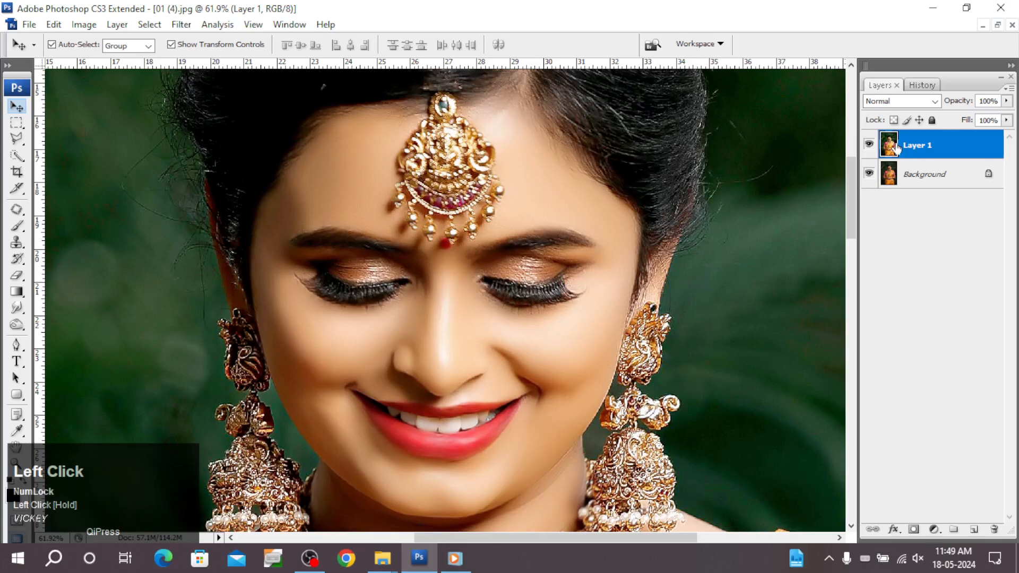
{"action": "left_click", "coordinate": [869, 143]}
{"action": "left_click", "coordinate": [869, 143]}
{"action": "left_click", "coordinate": [869, 143]}
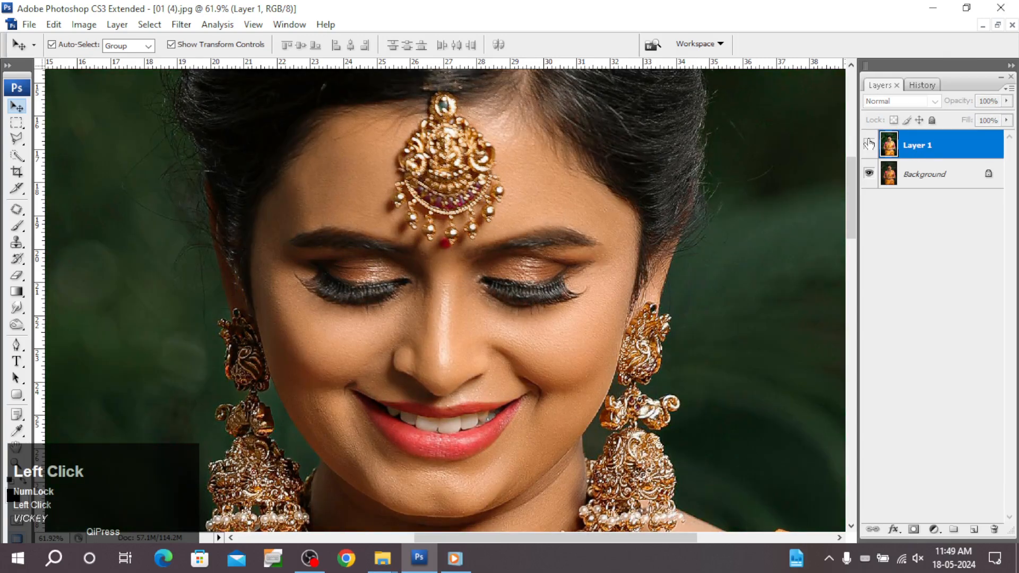
{"action": "left_click", "coordinate": [869, 144]}
{"action": "key", "text": "space"}
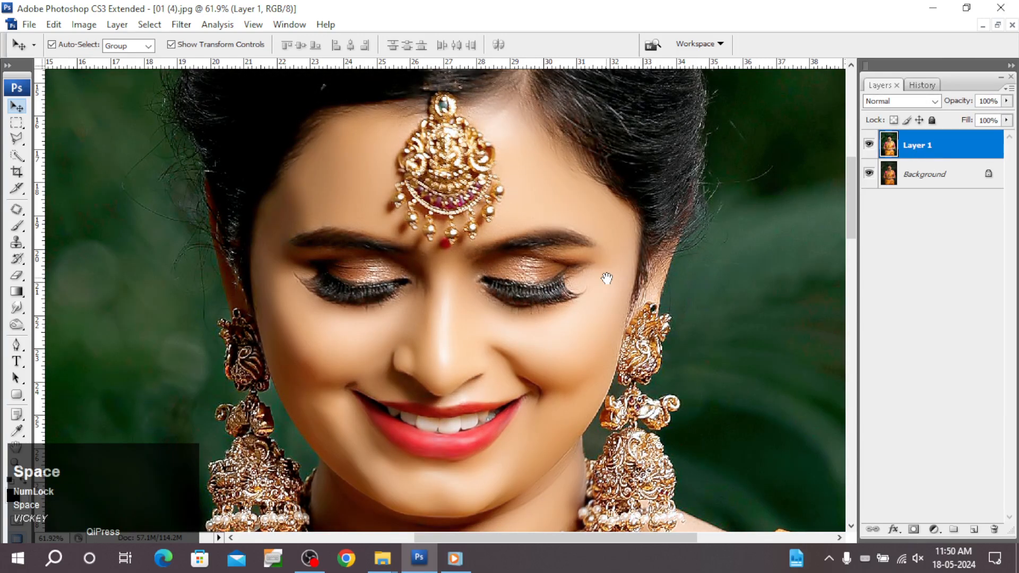
Step: Shift the midtones of Layer 1 toward blue with Color Balance, setting the yellow-blue level to +15
{"action": "key", "text": "ctrl+b"}
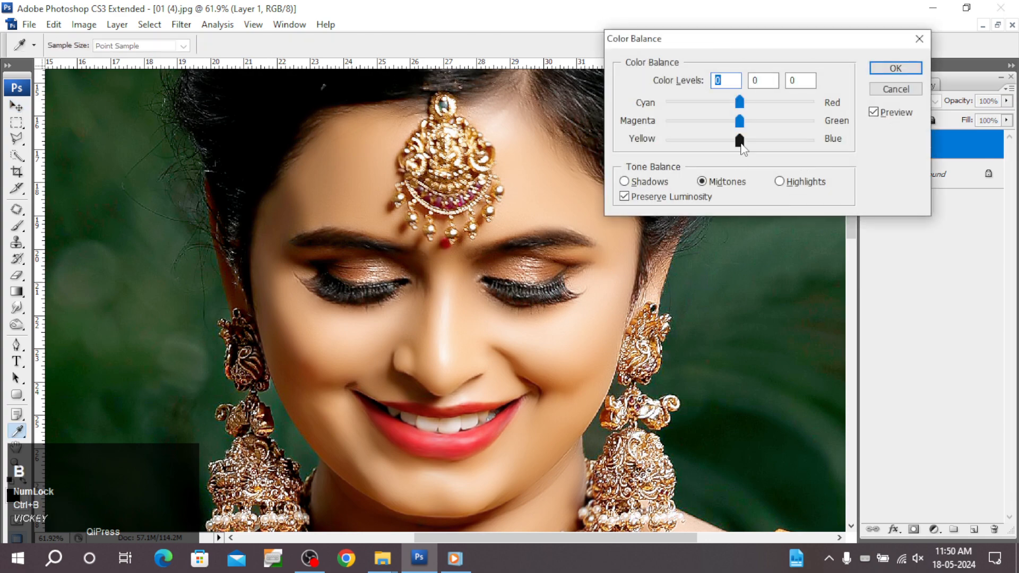
{"action": "left_click_drag", "start_coordinate": [740, 141], "coordinate": [756, 140]}
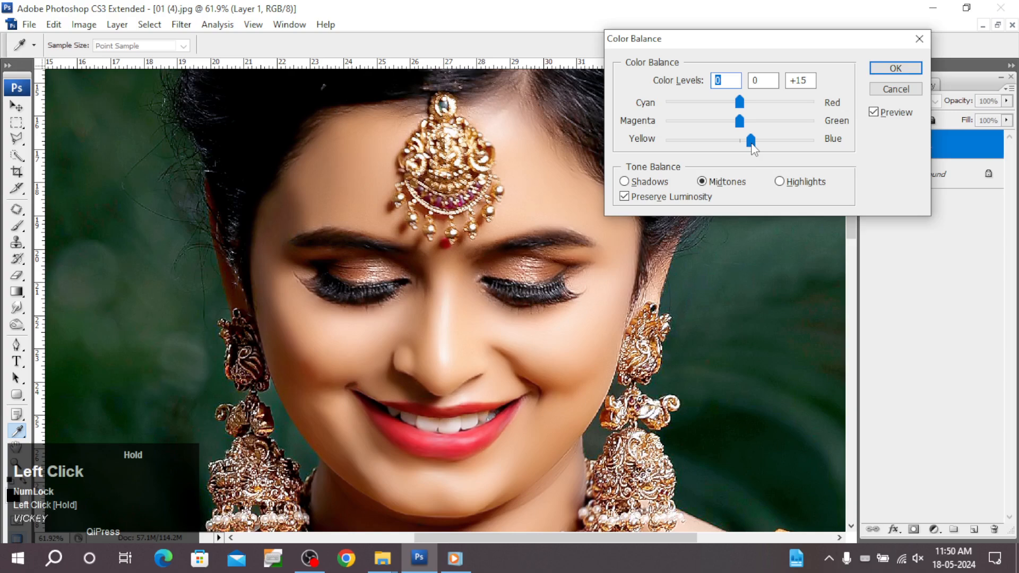
{"action": "left_click_drag", "start_coordinate": [757, 150], "coordinate": [754, 149]}
{"action": "key", "text": "Return"}
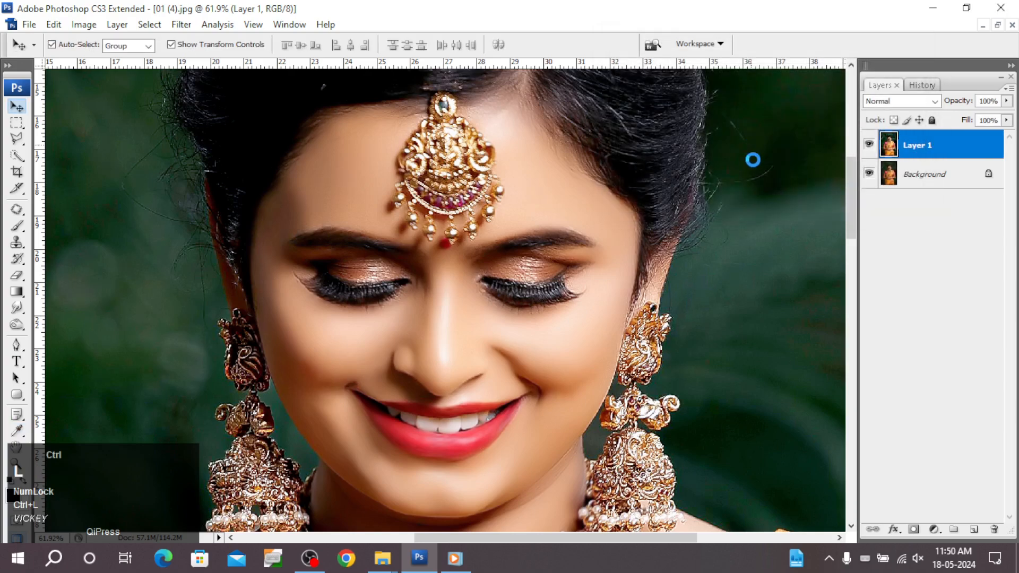
Step: Adjust the RGB Levels of Layer 1 with a black input of 9 and a midtone value of 1.14
{"action": "key", "text": "ctrl+l"}
{"action": "left_click_drag", "start_coordinate": [813, 397], "coordinate": [810, 397]}
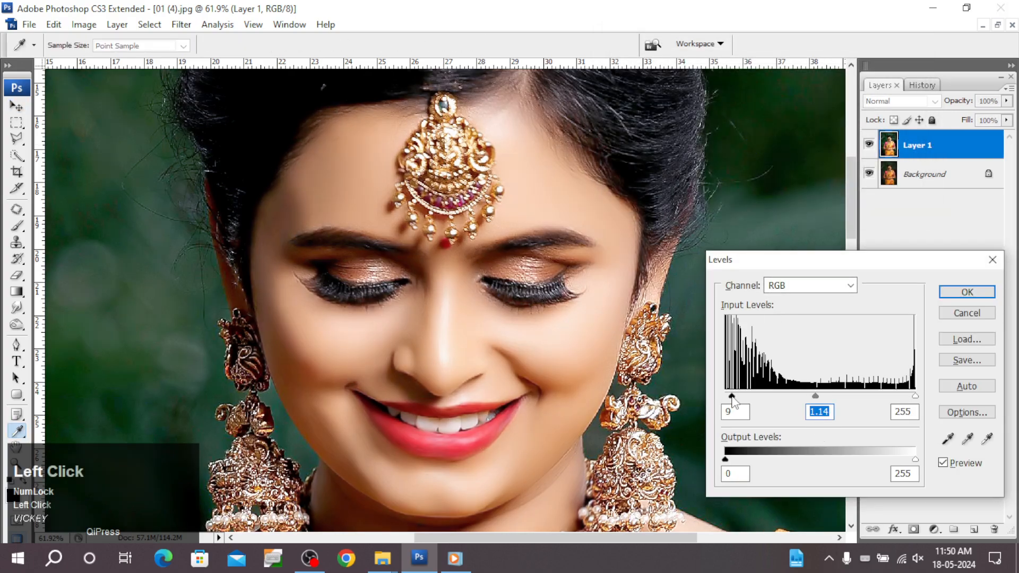
{"action": "left_click_drag", "start_coordinate": [733, 398], "coordinate": [733, 399]}
{"action": "key", "text": "Return"}
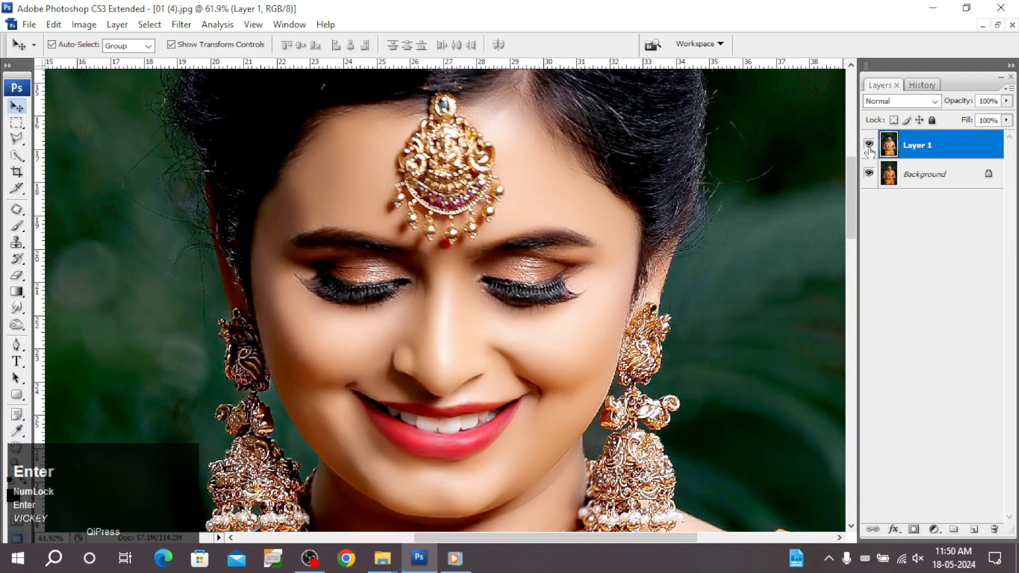
Step: Check the colour-corrected face against the original up close by repeatedly hiding and showing Layer 1
{"action": "left_click", "coordinate": [869, 144]}
{"action": "left_click", "coordinate": [869, 144]}
{"action": "left_click", "coordinate": [869, 149]}
{"action": "left_click", "coordinate": [870, 148]}
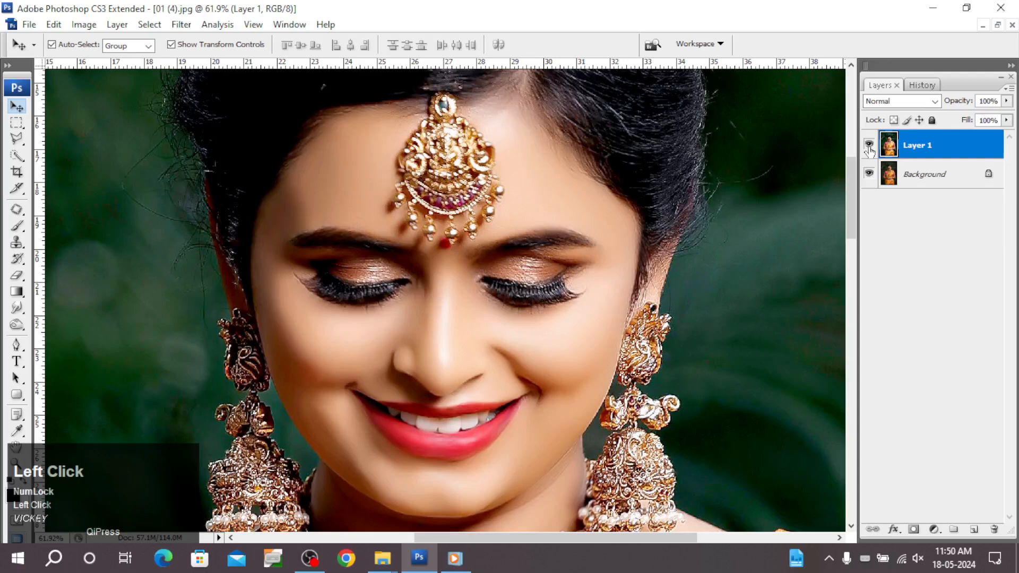
{"action": "left_click", "coordinate": [869, 149]}
{"action": "left_click", "coordinate": [870, 149]}
{"action": "left_click", "coordinate": [869, 146]}
{"action": "left_click", "coordinate": [869, 146]}
{"action": "left_click", "coordinate": [869, 146]}
{"action": "left_click", "coordinate": [870, 147]}
Step: Fit the whole portrait in view and compare before and after by toggling Layer 1, leaving it visible
{"action": "key", "text": "space"}
{"action": "right_click", "coordinate": [438, 242]}
{"action": "left_click", "coordinate": [450, 248]}
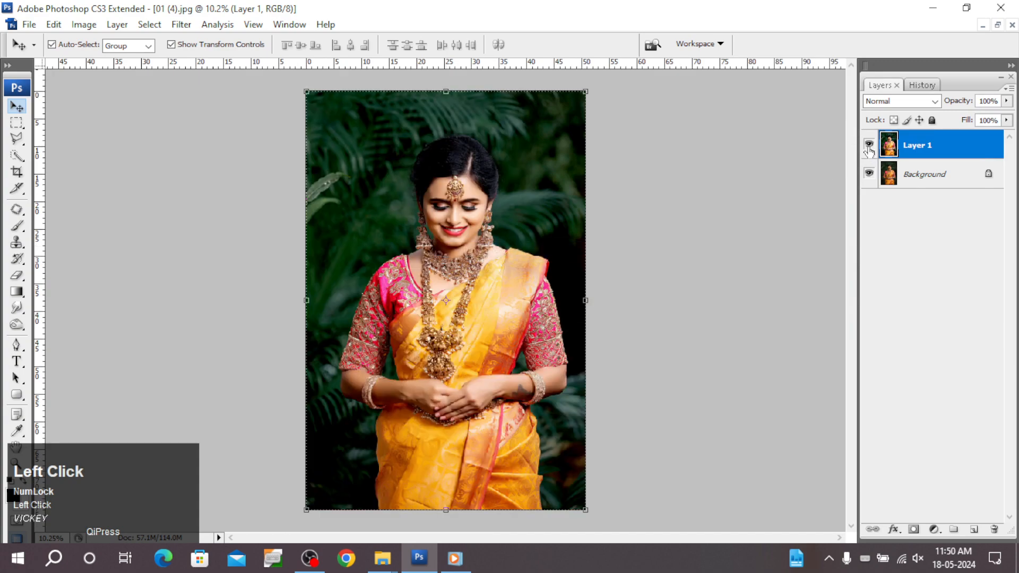
{"action": "left_click", "coordinate": [870, 147]}
{"action": "left_click", "coordinate": [869, 147]}
{"action": "left_click", "coordinate": [870, 148]}
{"action": "left_click", "coordinate": [870, 147]}
{"action": "left_click", "coordinate": [869, 147]}
{"action": "left_click", "coordinate": [869, 148]}
{"action": "left_click", "coordinate": [869, 148]}
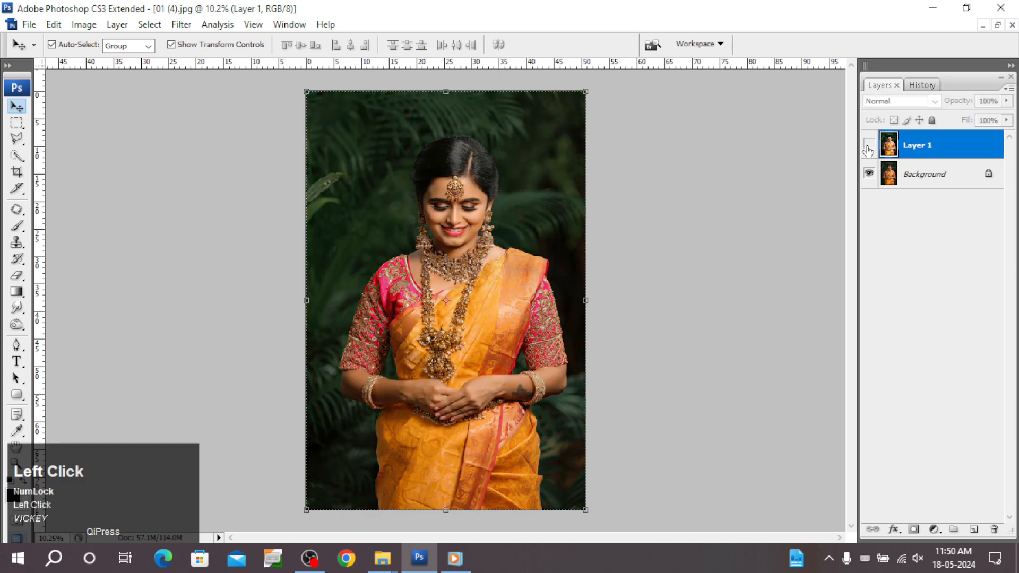
{"action": "left_click", "coordinate": [869, 148]}
{"action": "left_click", "coordinate": [868, 148]}
{"action": "left_click", "coordinate": [868, 148]}
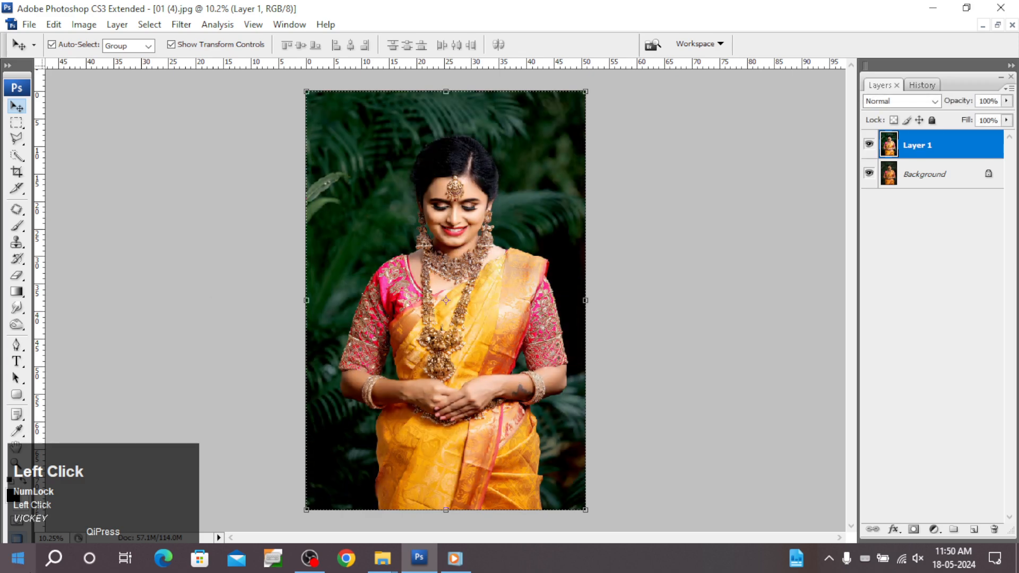